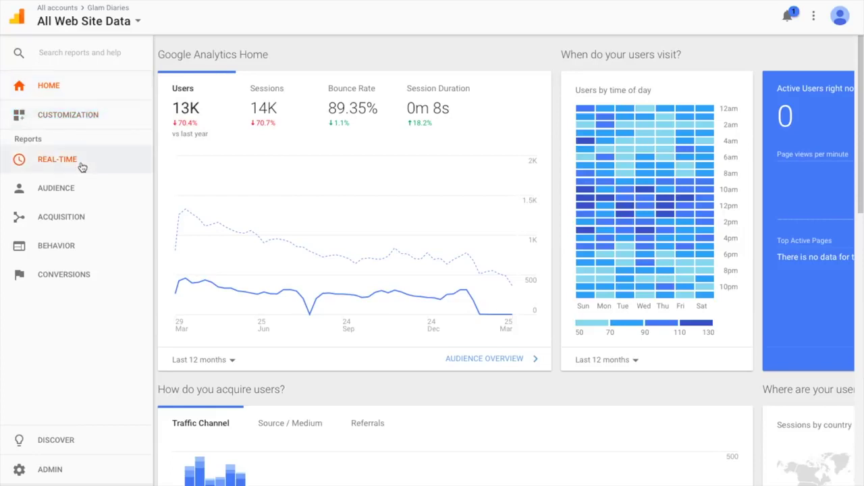
# Open the Audience Overview report and plot its users graph by hour and by month.
pyautogui.click(66, 193)
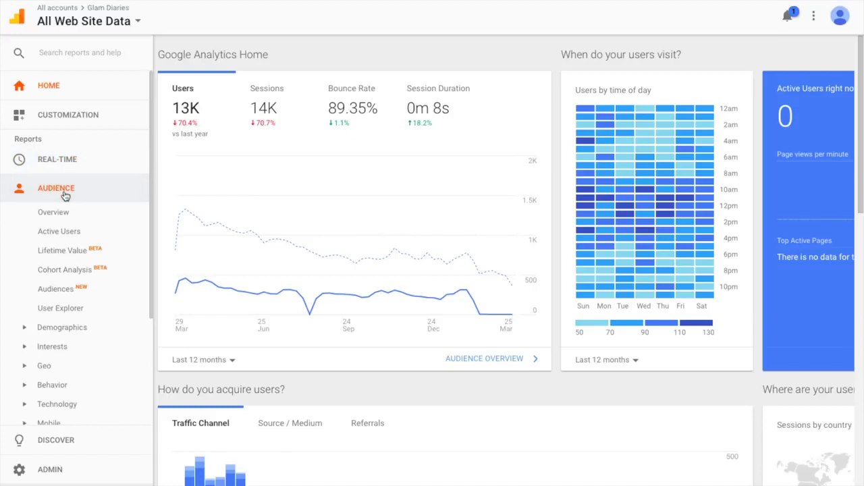
pyautogui.click(60, 212)
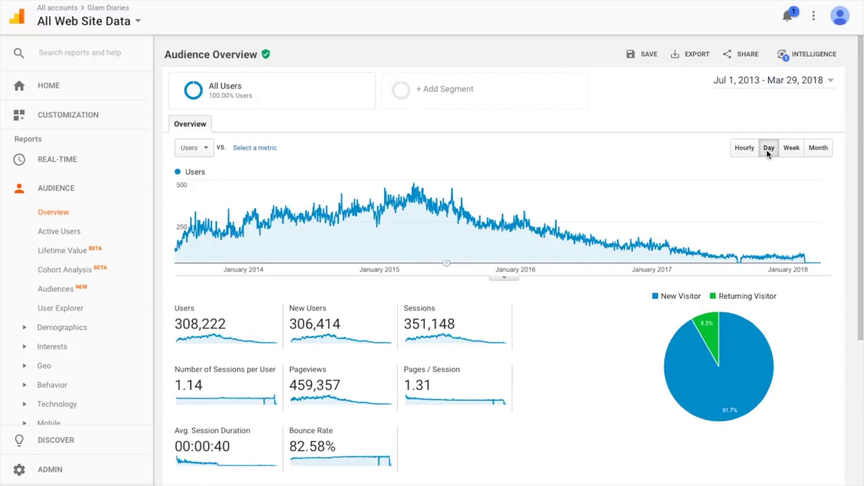
pyautogui.click(741, 147)
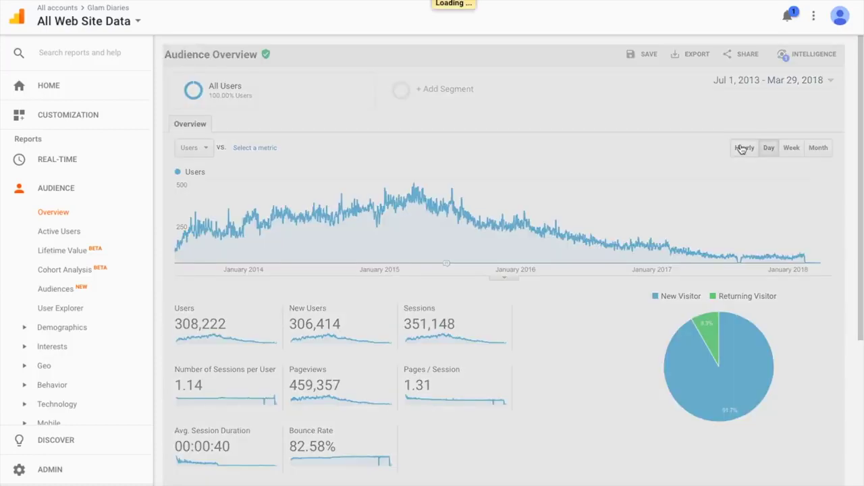
pyautogui.click(769, 151)
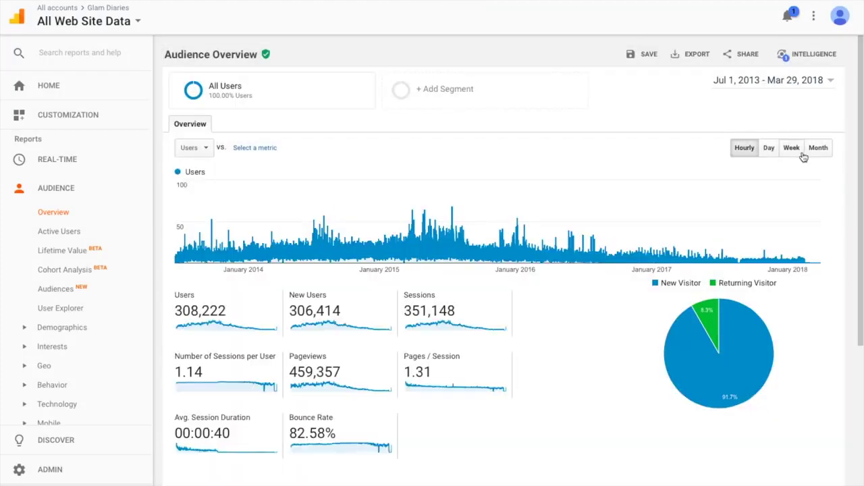
pyautogui.click(816, 155)
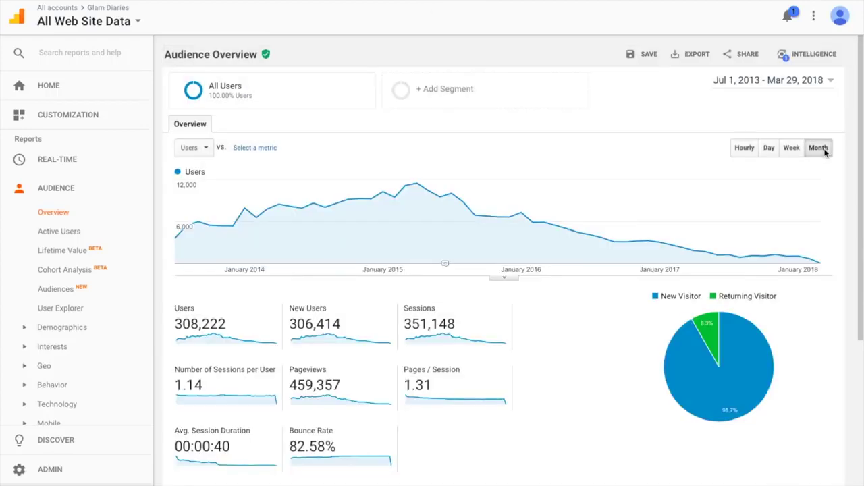
# Review the overview's summary metrics and plot Number of Sessions per User on the graph.
pyautogui.scroll(-1, 492, 335)
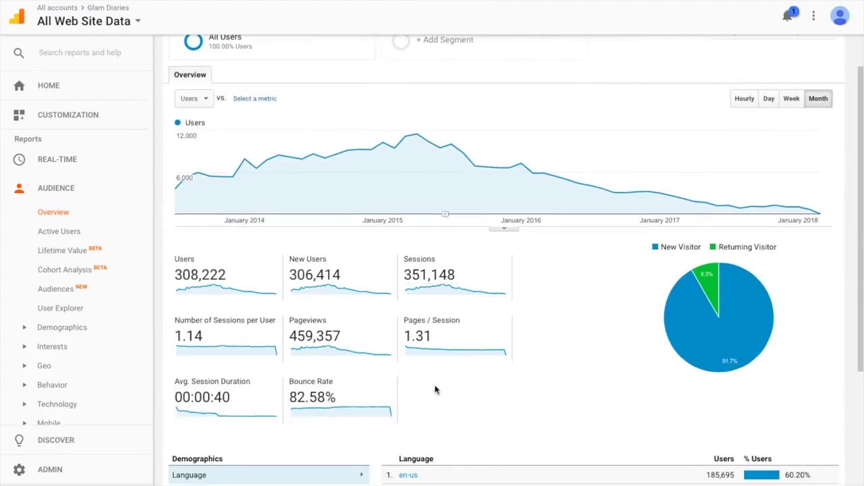
pyautogui.scroll(-1, 436, 389)
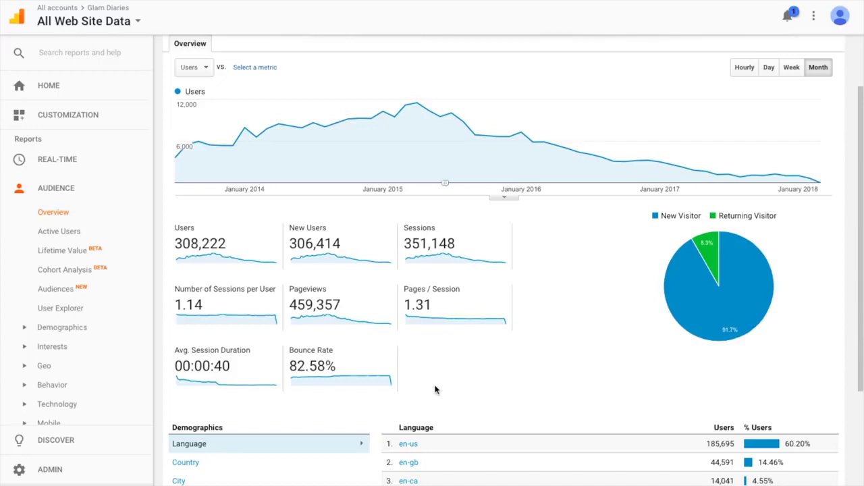
pyautogui.scroll(-1, 436, 389)
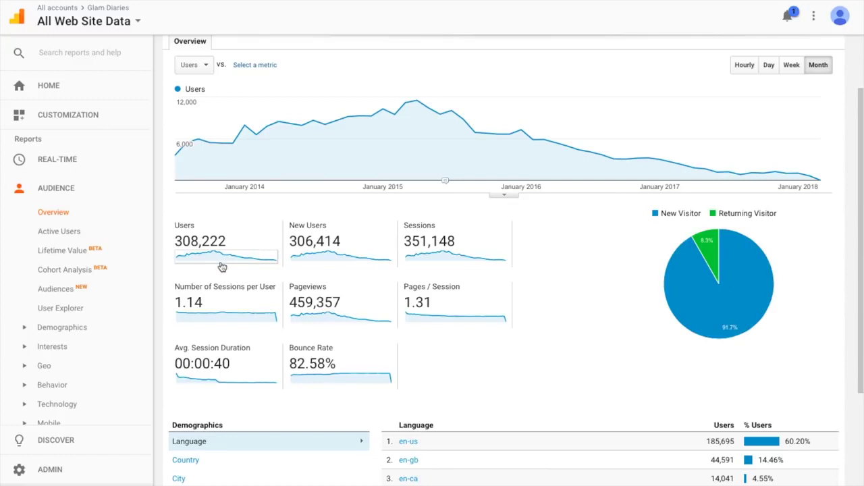
pyautogui.scroll(-1, 331, 267)
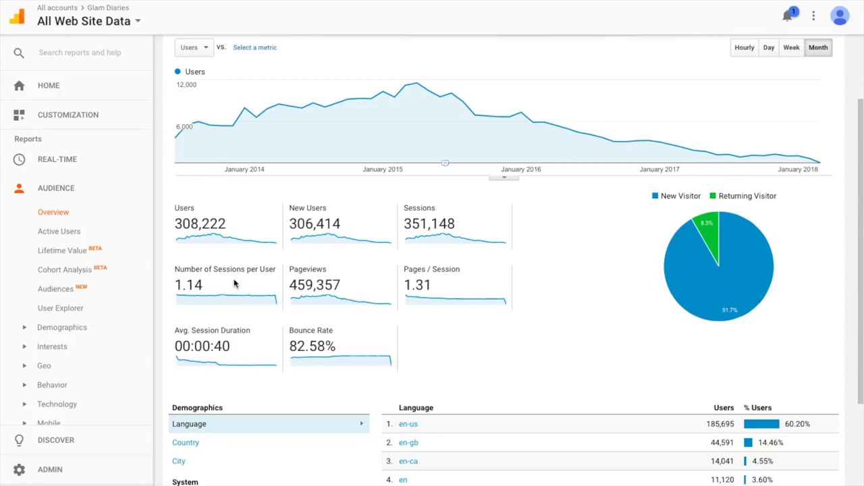
pyautogui.scroll(1, 234, 284)
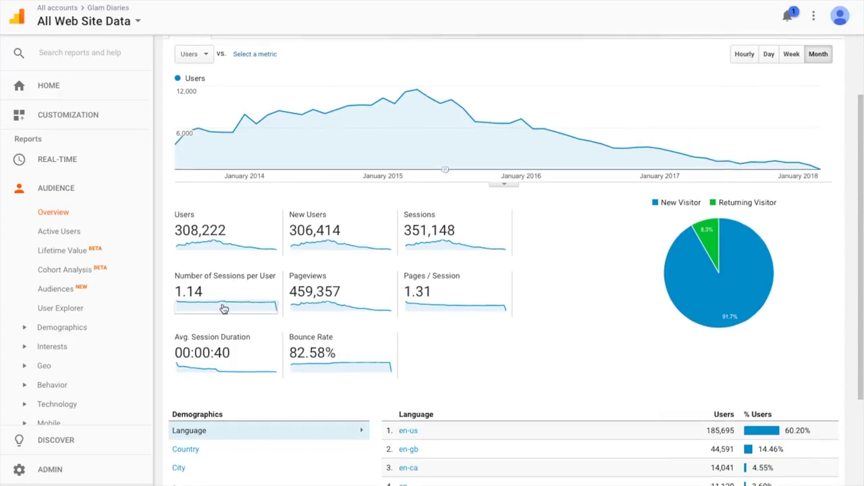
pyautogui.click(225, 309)
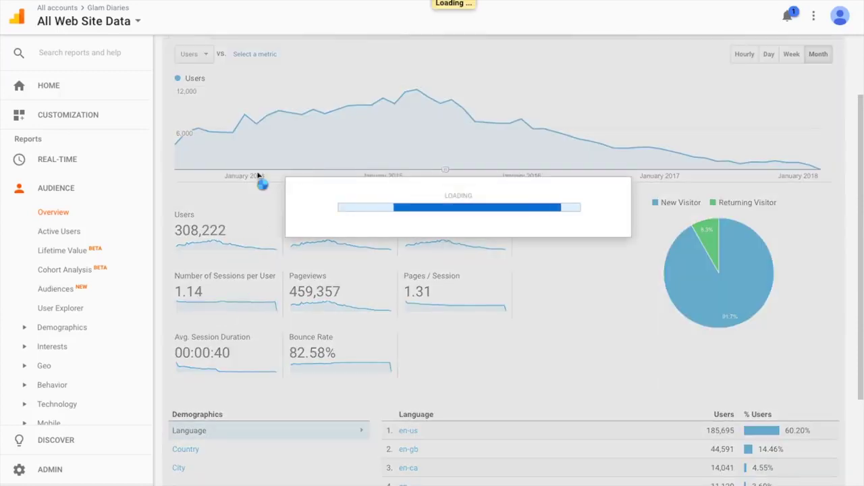
pyautogui.scroll(2, 301, 197)
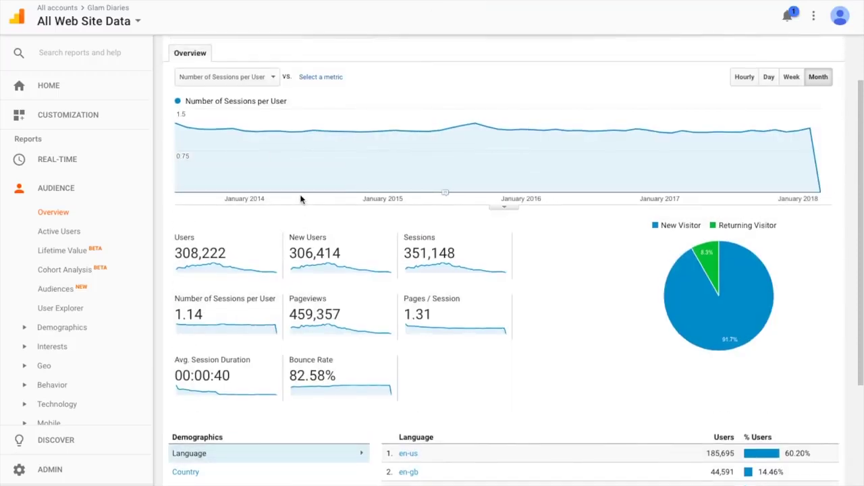
pyautogui.scroll(-1, 238, 313)
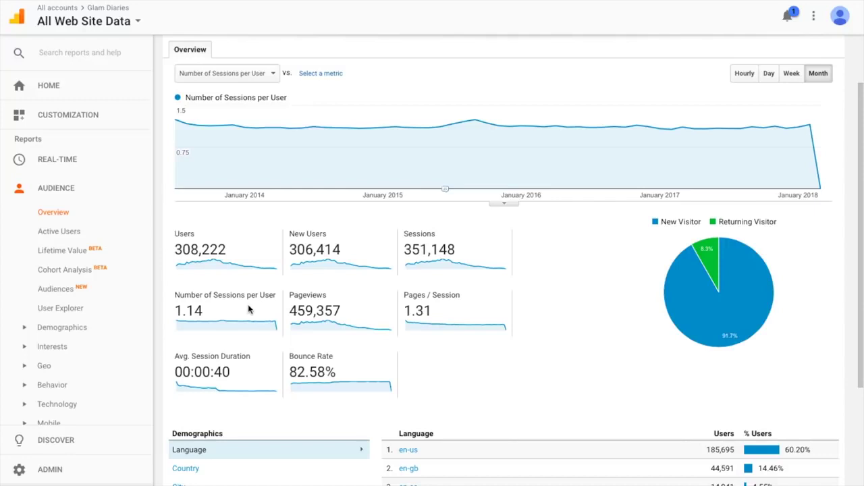
# Plot Pageviews, Avg. Session Duration and Bounce Rate on the overview graph, one after another.
pyautogui.click(329, 331)
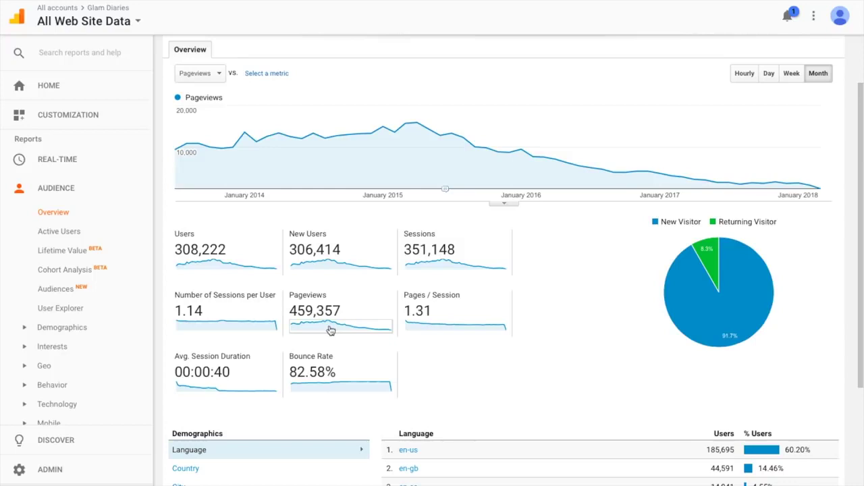
pyautogui.scroll(-1, 330, 329)
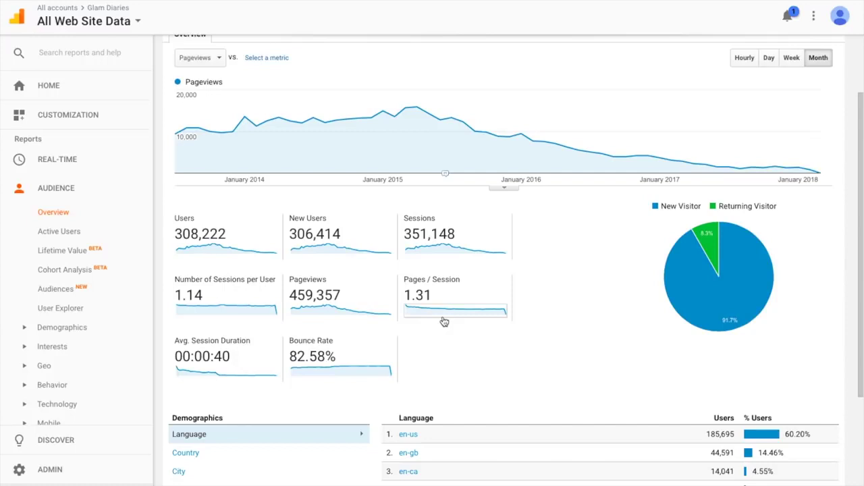
pyautogui.click(211, 378)
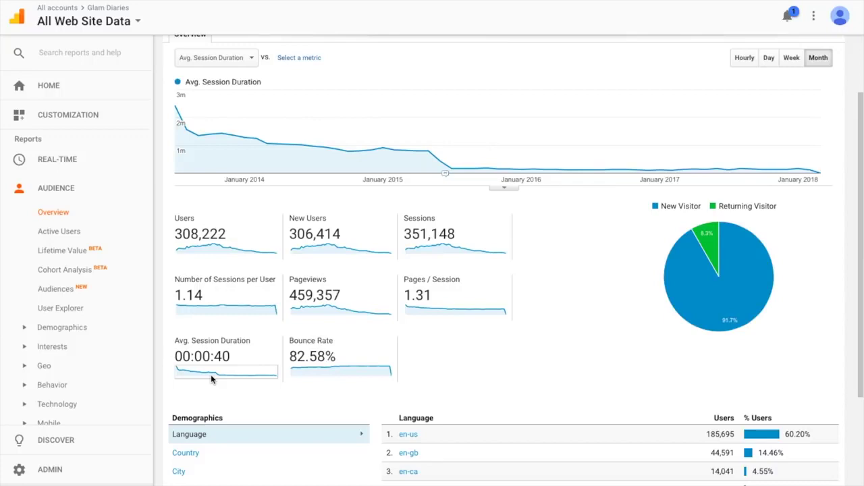
pyautogui.click(349, 372)
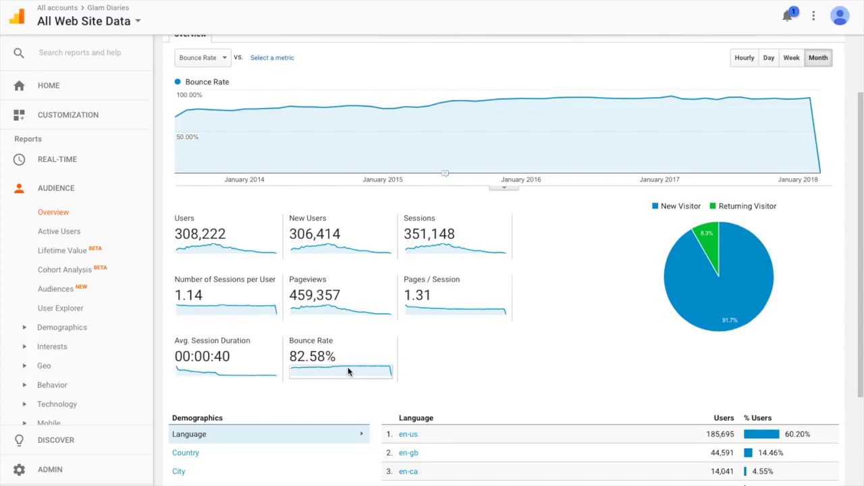
# Return the overview graph to Users and look through the list of metrics available for it.
pyautogui.scroll(3, 348, 371)
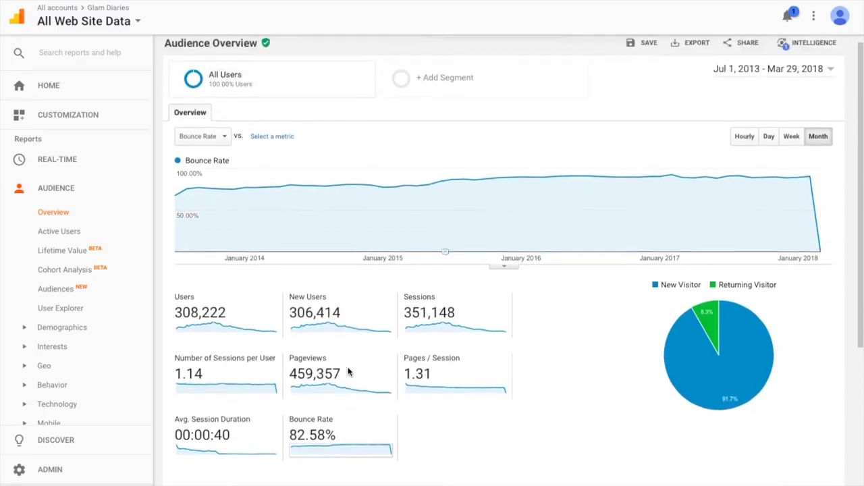
pyautogui.click(234, 342)
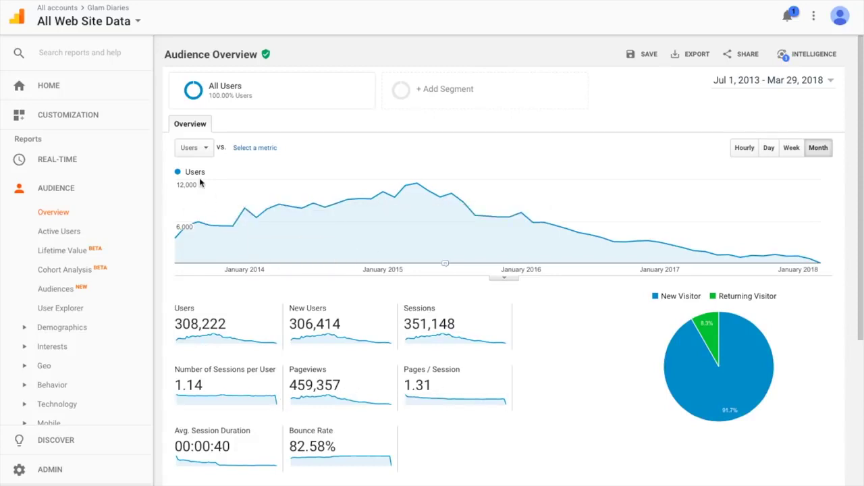
pyautogui.click(205, 149)
pyautogui.scroll(2, 206, 245)
pyautogui.click(358, 158)
# Set the report's date range to Jul 1, 2014 - Jul 31, 2014.
pyautogui.click(830, 80)
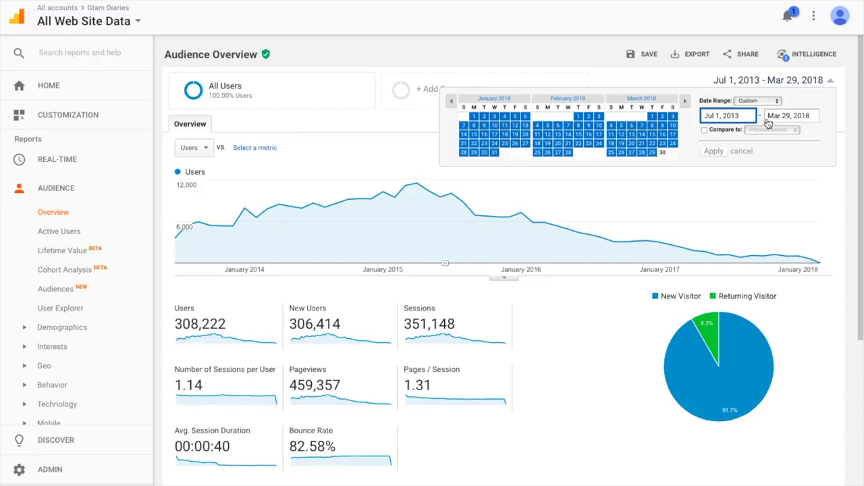
pyautogui.click(721, 132)
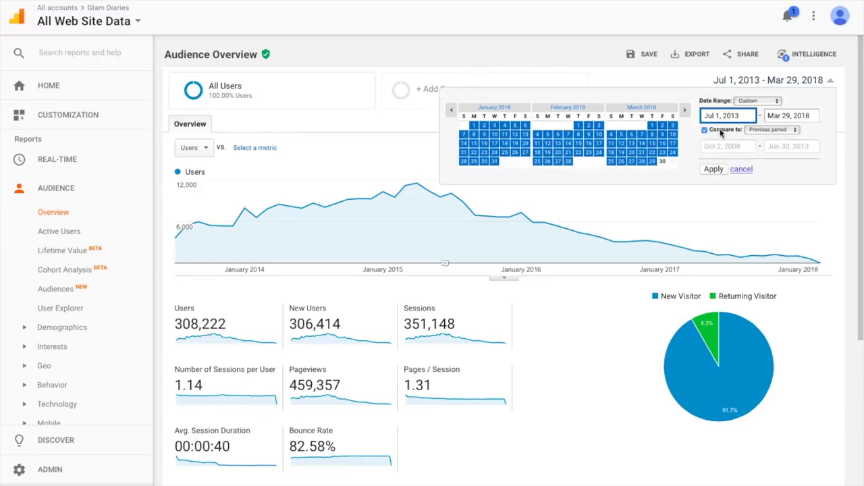
pyautogui.click(766, 131)
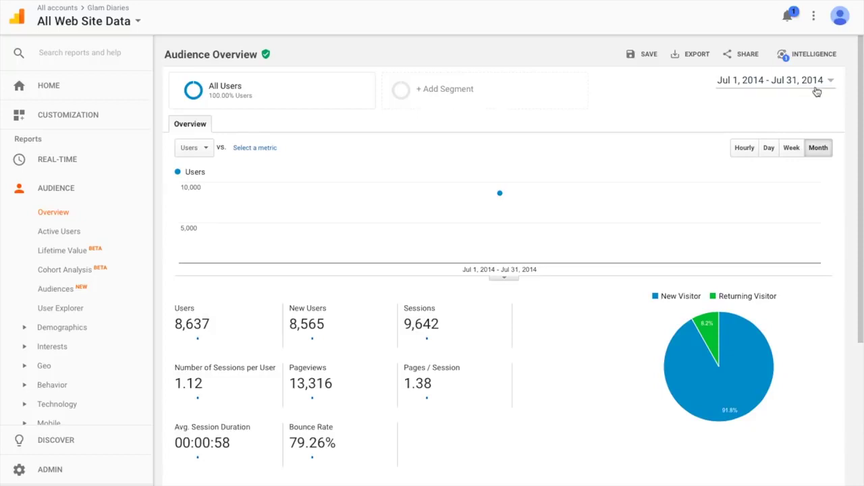
# Compare the July 2014 range to the previous year and apply the comparison to the report.
pyautogui.click(817, 92)
pyautogui.click(735, 129)
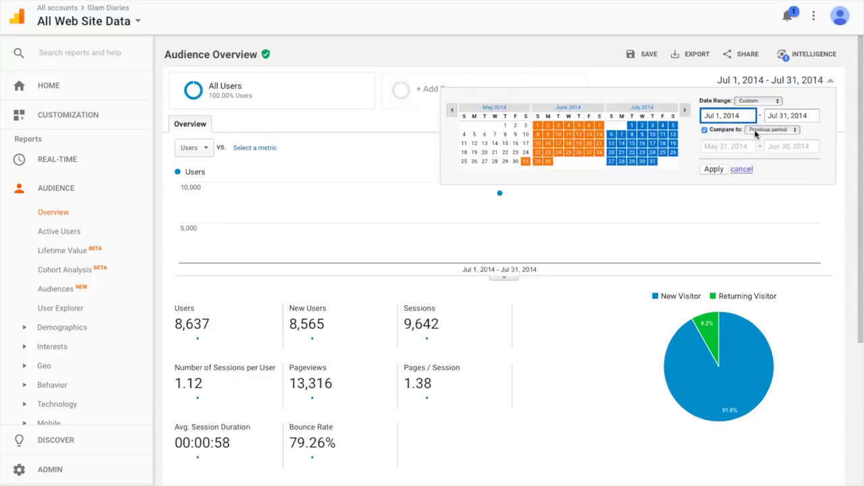
pyautogui.click(763, 131)
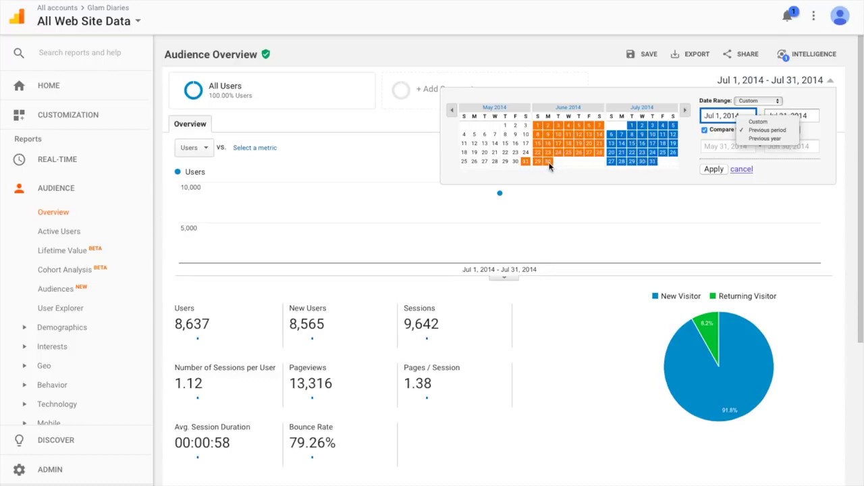
pyautogui.click(777, 133)
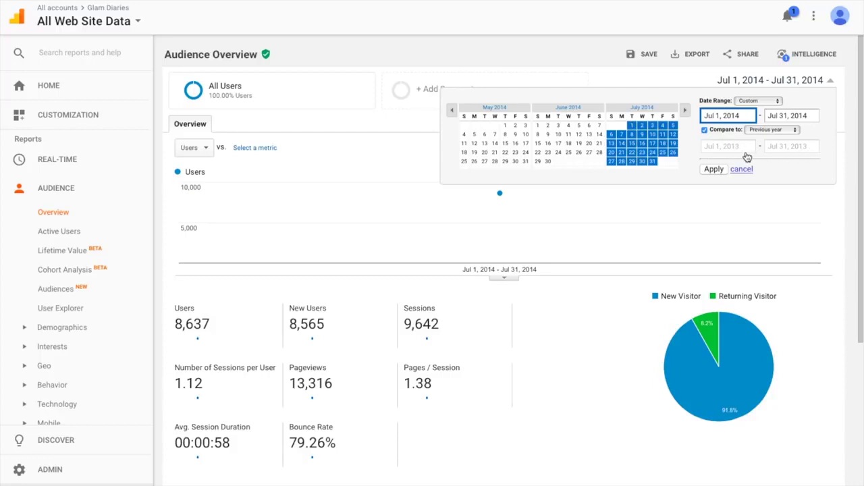
pyautogui.click(714, 170)
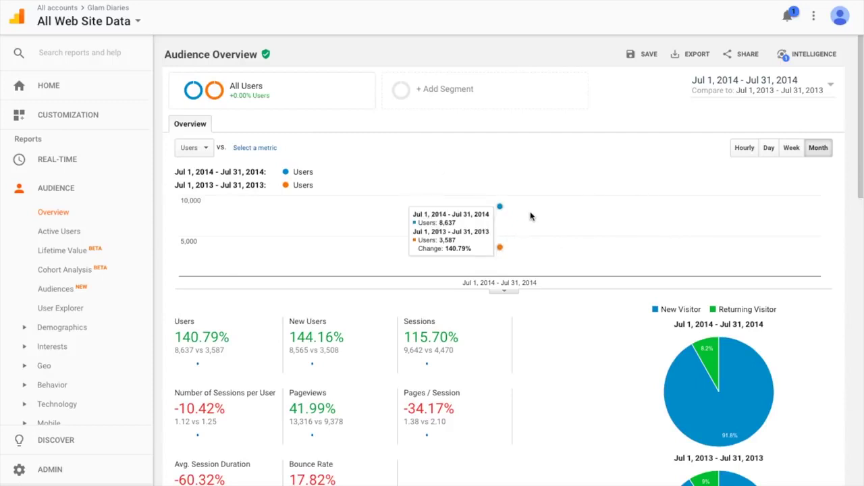
pyautogui.click(214, 150)
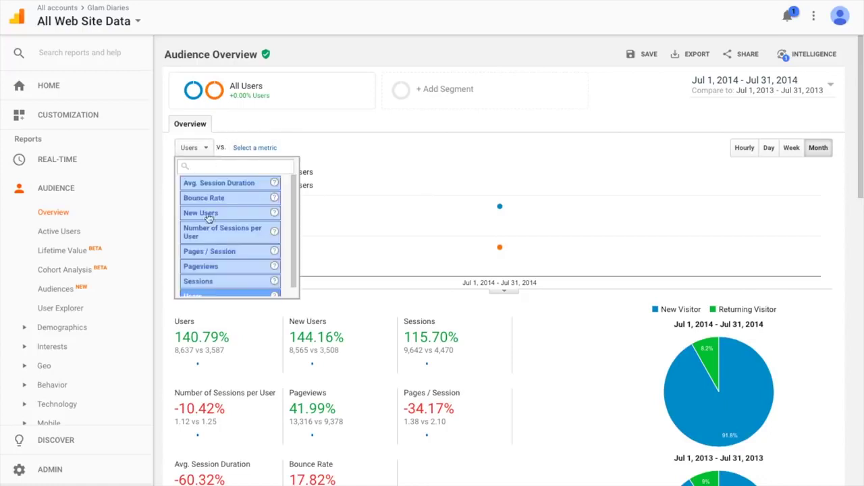
pyautogui.scroll(-1, 210, 248)
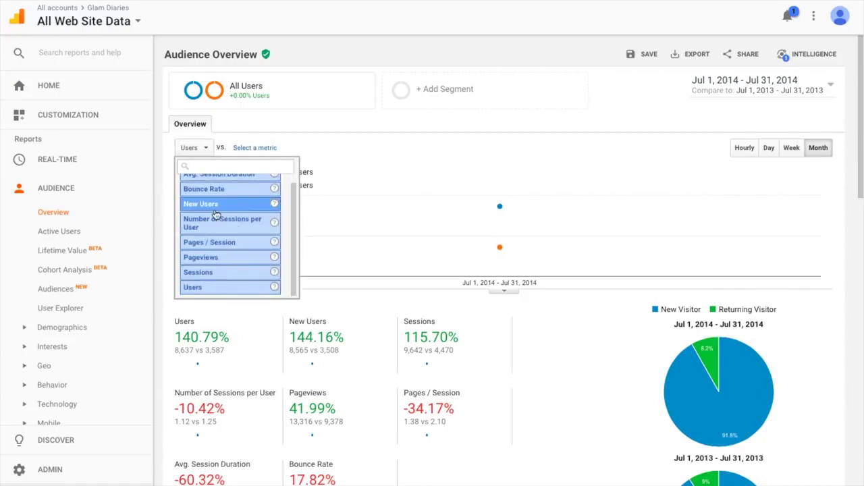
pyautogui.scroll(1, 210, 216)
pyautogui.click(343, 139)
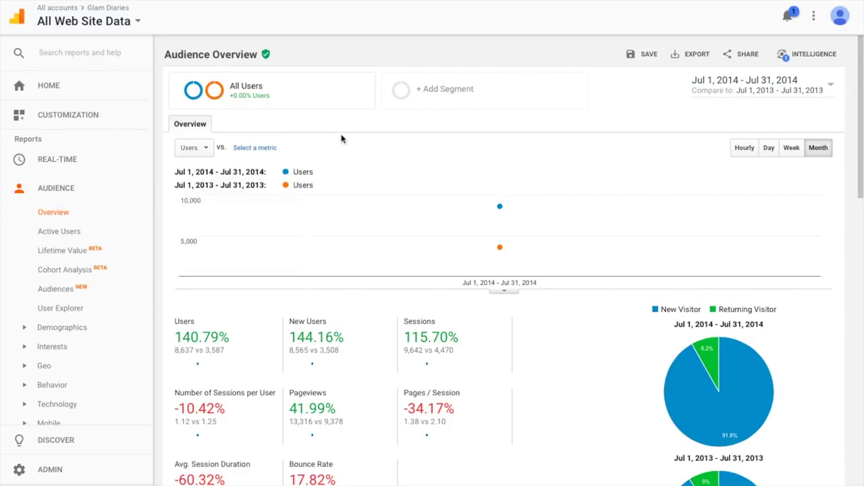
# Group the year-over-year users graph by week and review the compared metrics.
pyautogui.click(791, 148)
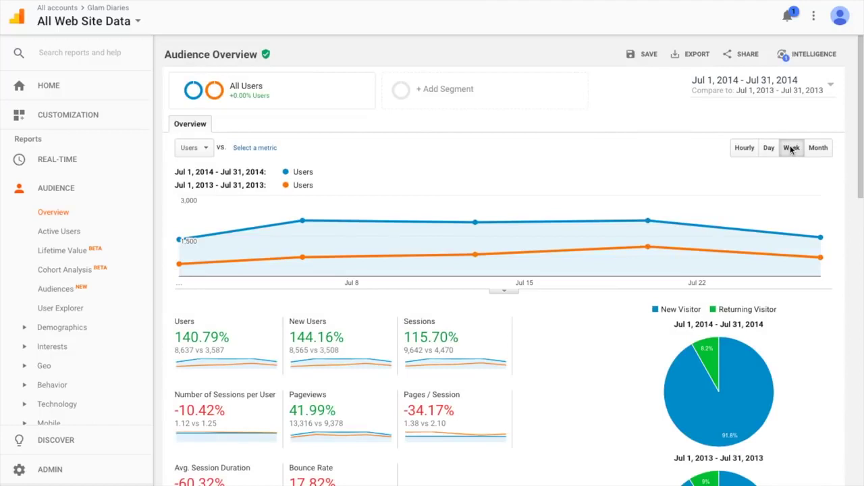
pyautogui.scroll(-1, 597, 257)
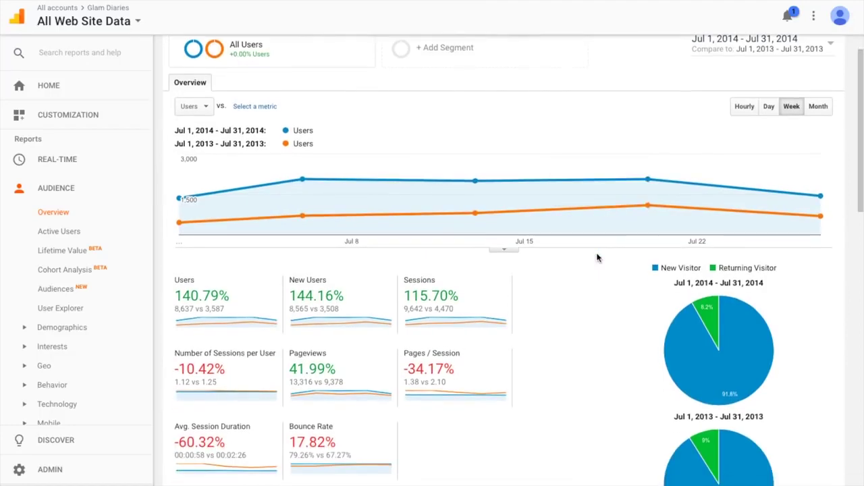
pyautogui.scroll(1, 540, 290)
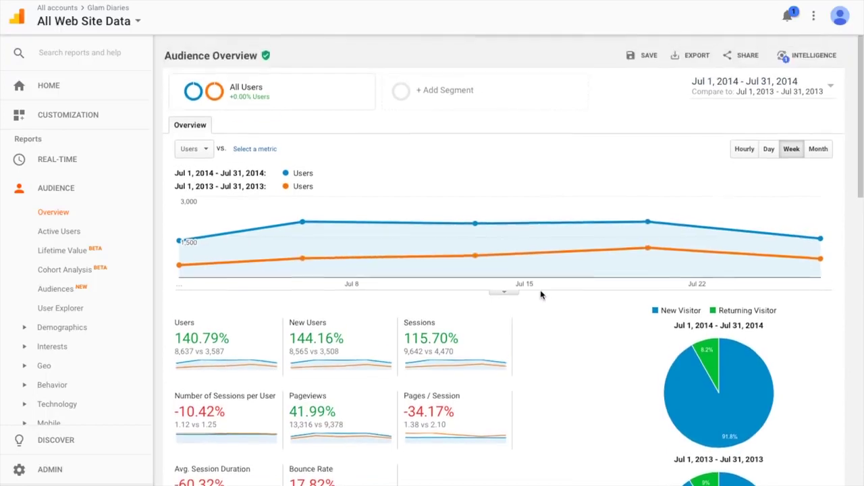
# Turn off the previous-period comparison for the Jul 1, 2014 - Jul 31, 2014 date range and apply it to the report.
pyautogui.click(828, 92)
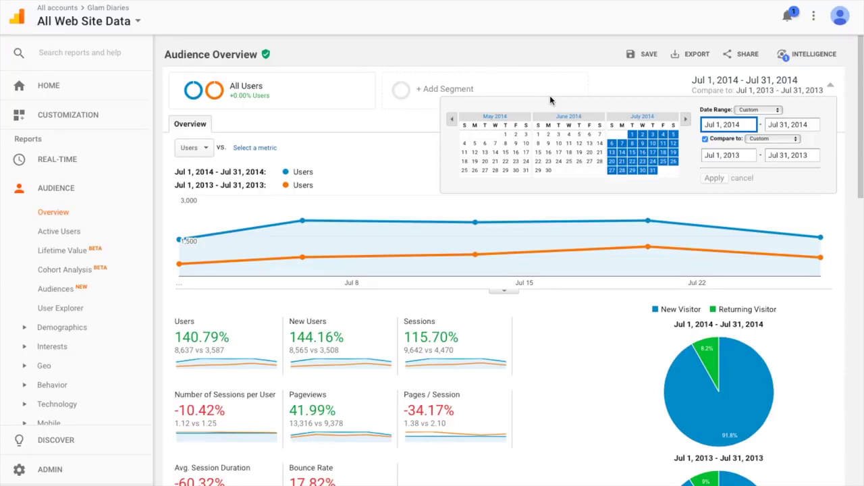
pyautogui.click(625, 87)
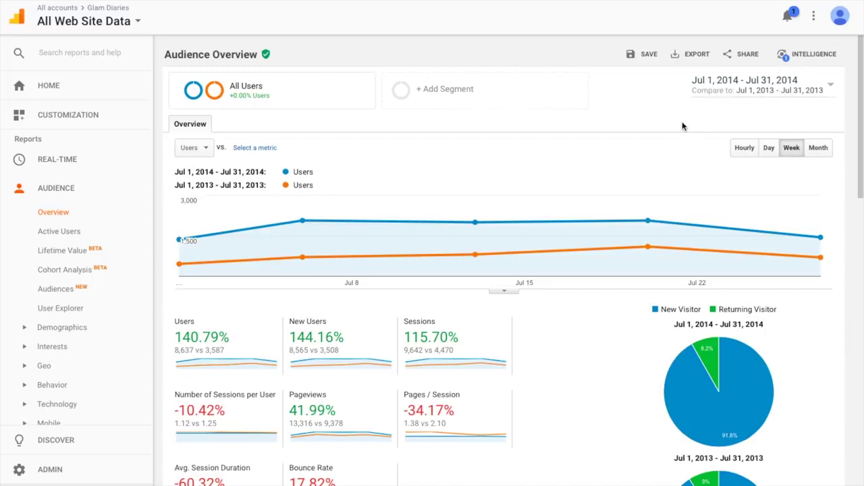
pyautogui.click(806, 91)
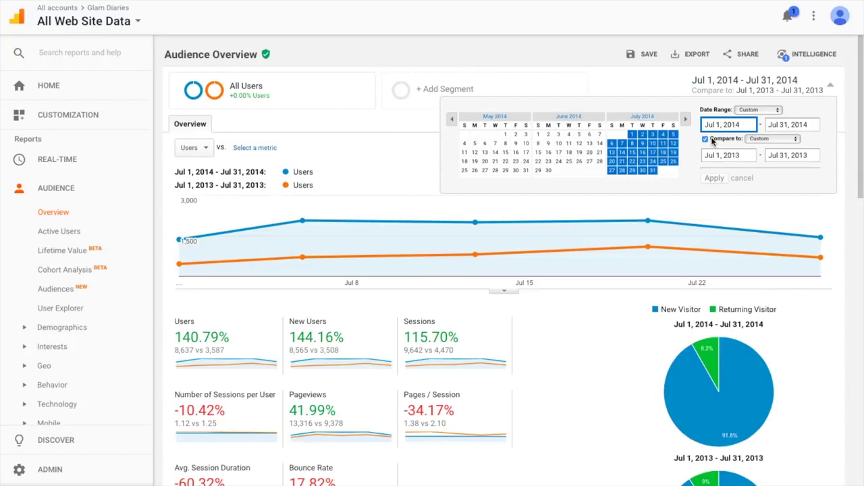
pyautogui.click(704, 139)
pyautogui.click(711, 161)
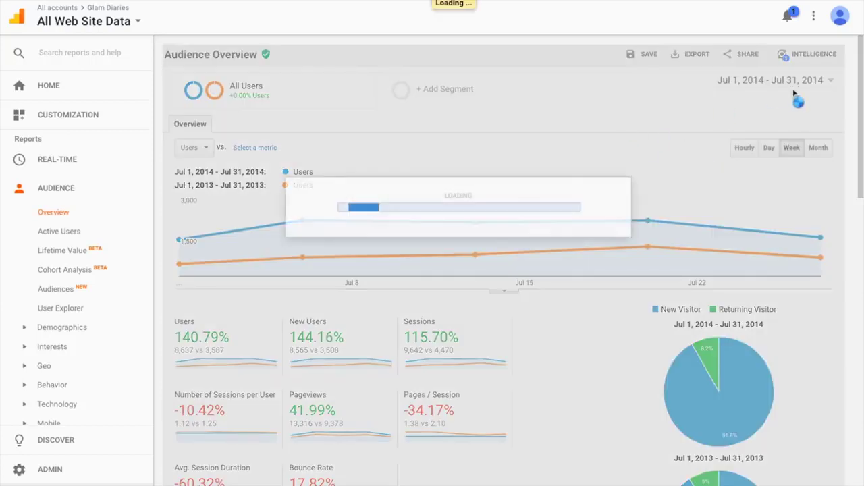
# Review the July 2014 overview metrics and inspect the returning visitor share in the new versus returning visitor chart.
pyautogui.scroll(-1, 245, 270)
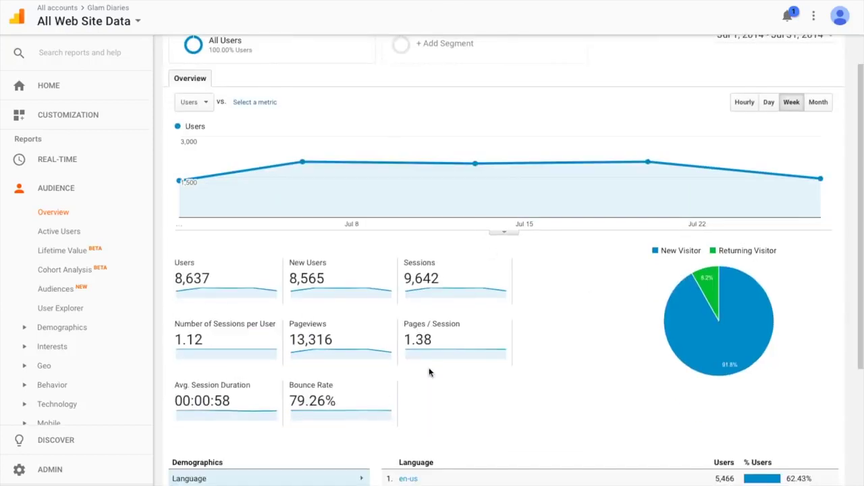
pyautogui.scroll(-1, 645, 373)
pyautogui.scroll(-1, 655, 340)
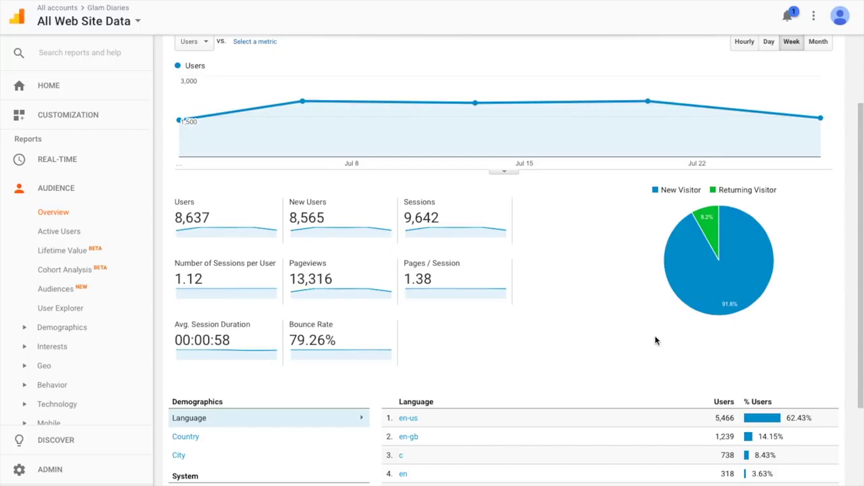
pyautogui.scroll(2, 654, 340)
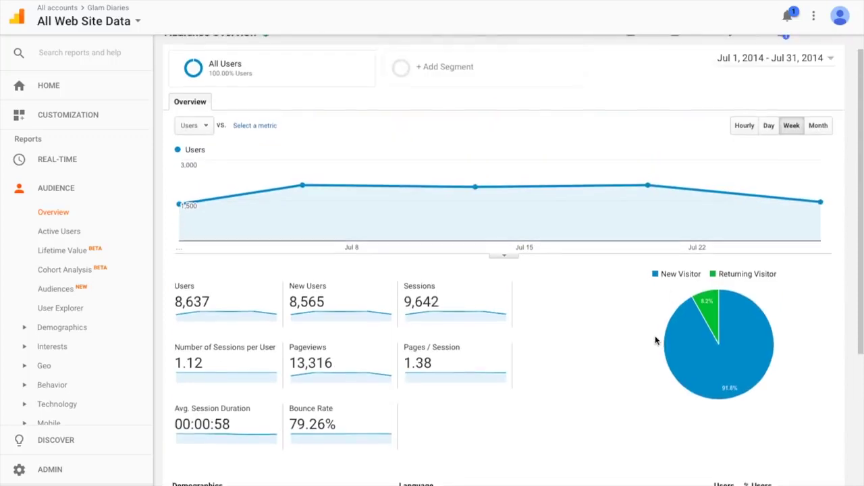
pyautogui.scroll(-1, 571, 387)
pyautogui.moveTo(718, 247)
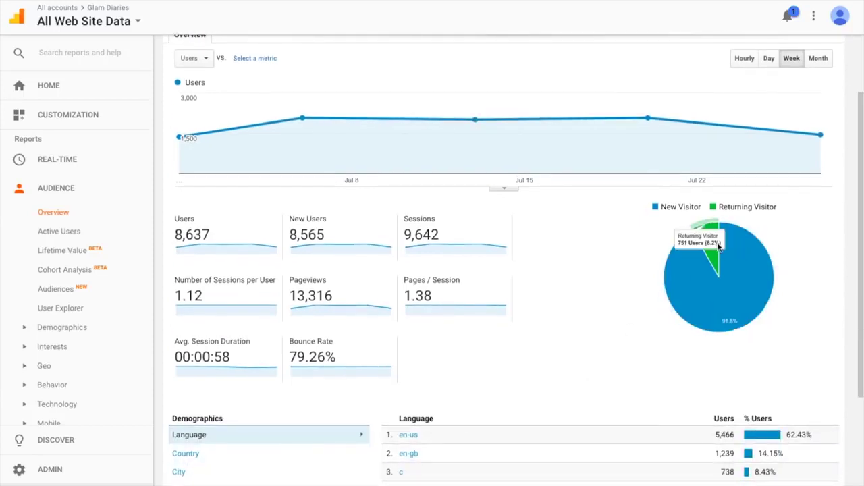
pyautogui.moveTo(704, 284)
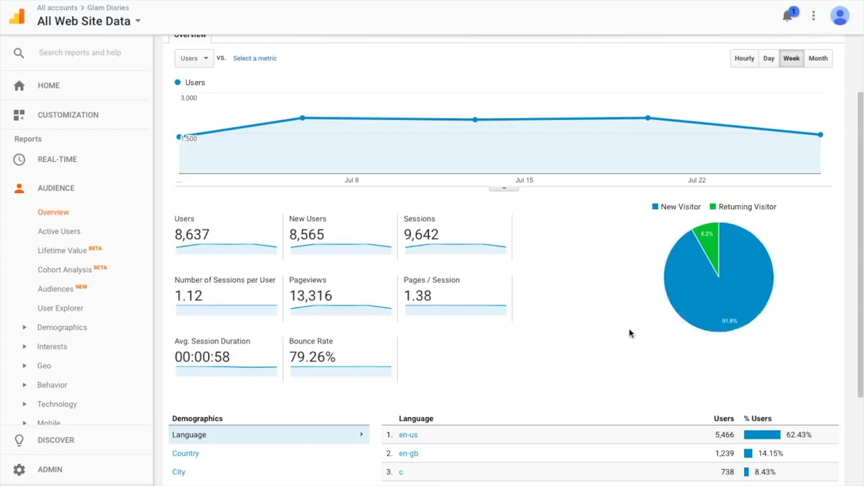
# View the overview's user breakdown by Country, City and Browser.
pyautogui.scroll(-3, 629, 332)
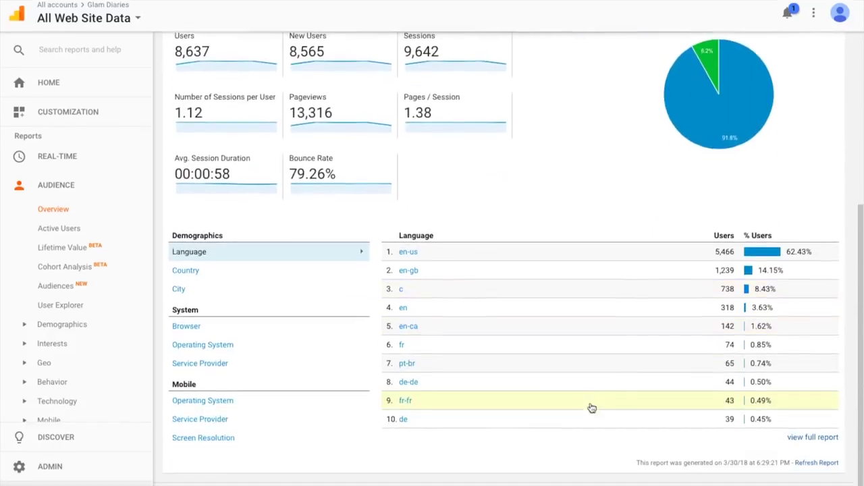
pyautogui.click(191, 273)
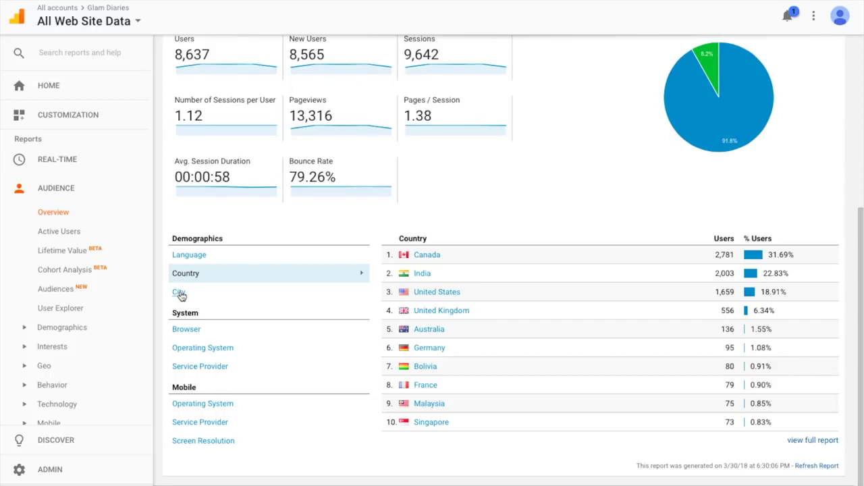
pyautogui.click(179, 293)
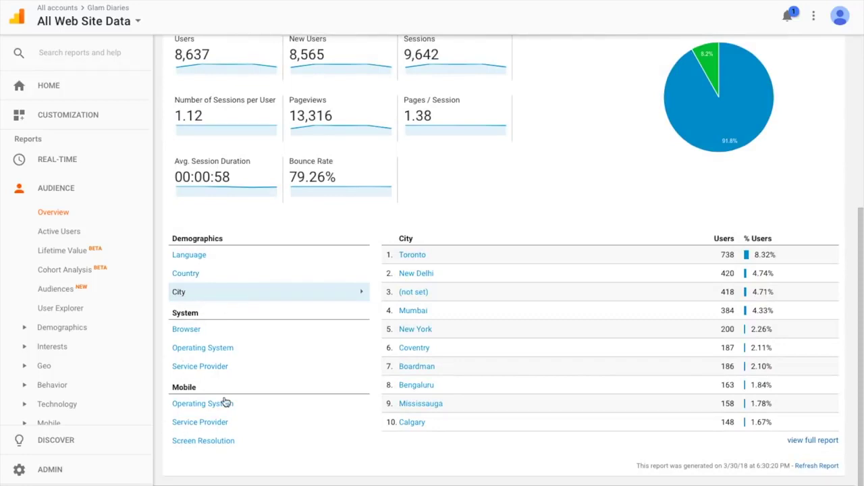
pyautogui.click(187, 331)
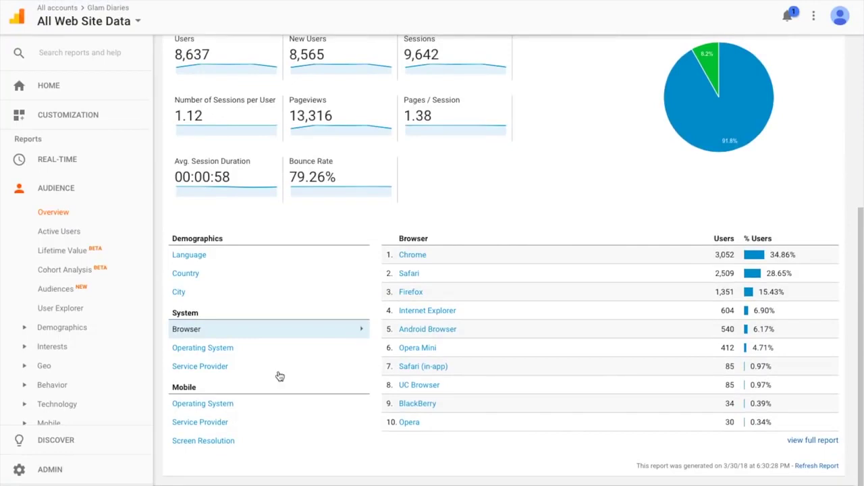
# Open the Active Users report and add the 7 Day, 14 Day and 28 Day Active Users to its graph.
pyautogui.scroll(4, 279, 376)
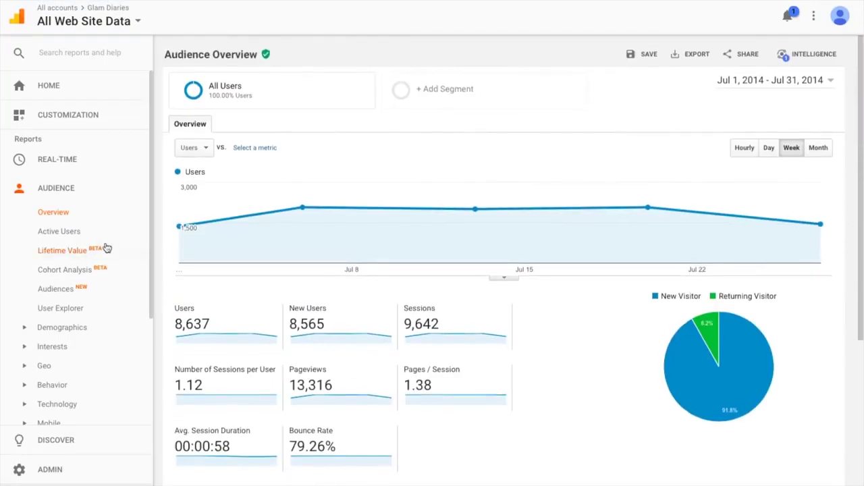
pyautogui.click(65, 235)
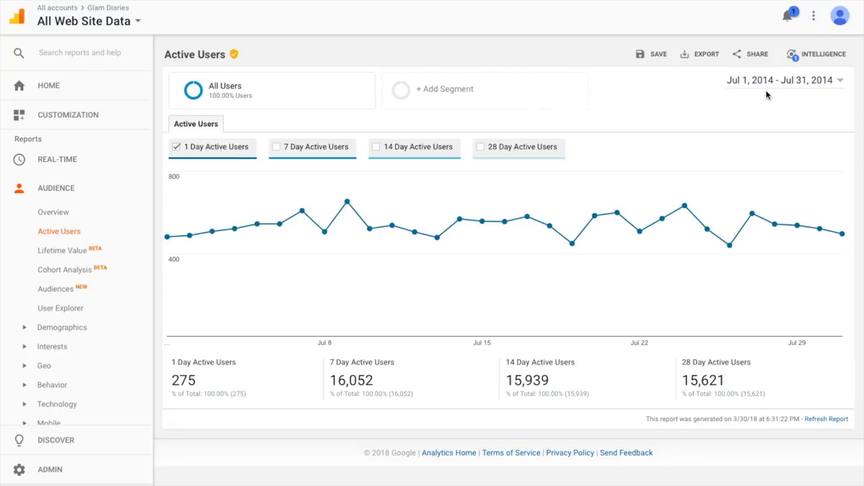
pyautogui.click(297, 148)
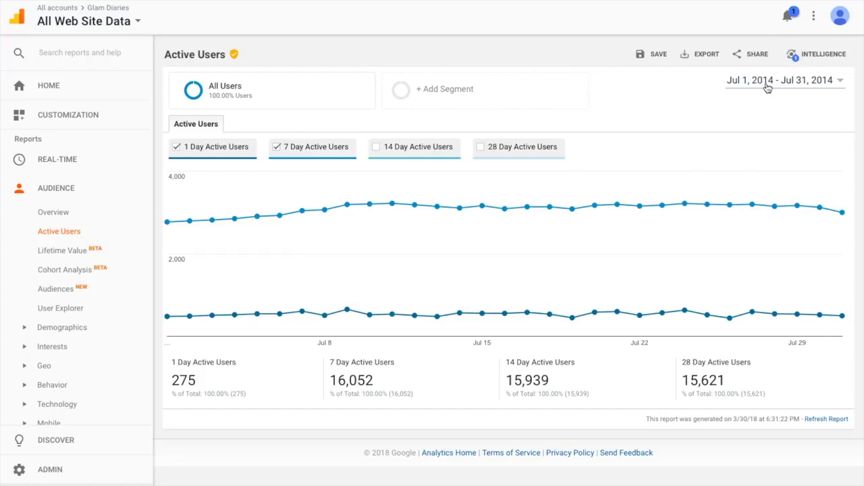
pyautogui.click(413, 154)
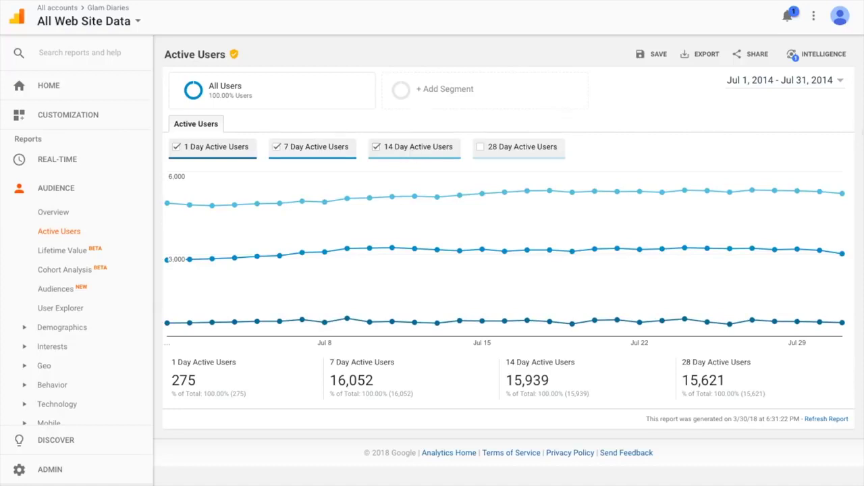
pyautogui.click(515, 148)
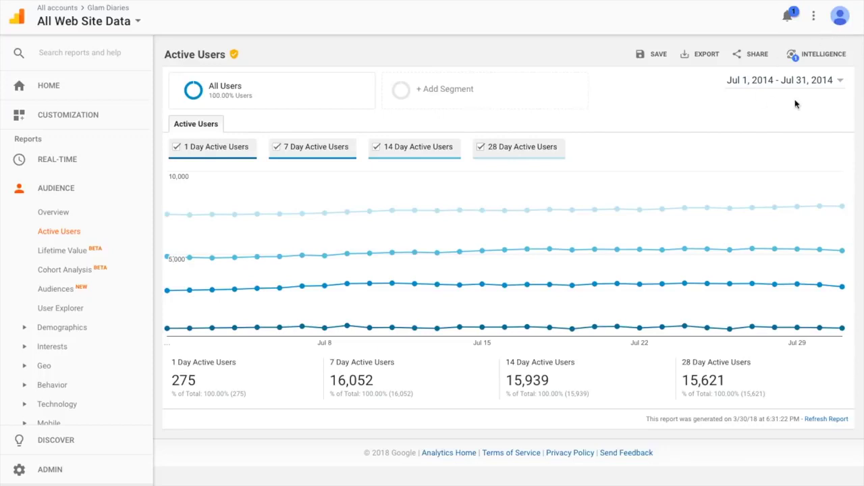
# Open the Lifetime Value report and examine its graph, acquisition dimension options and acquisition channel table.
pyautogui.click(83, 255)
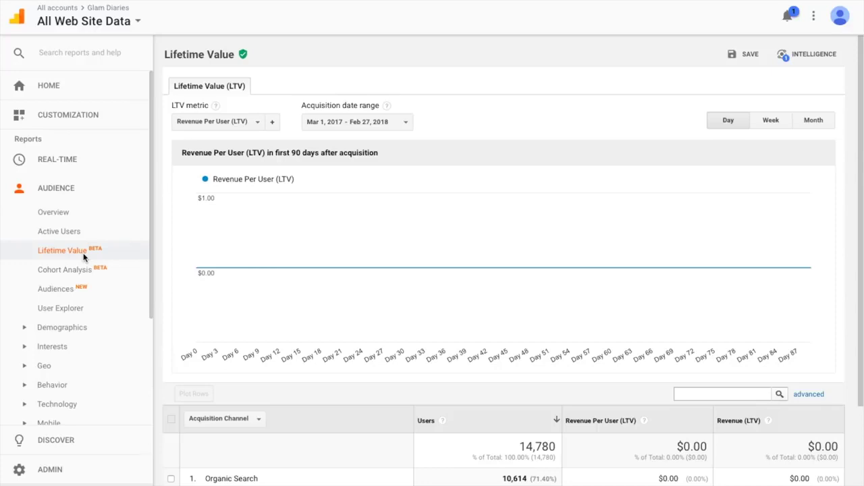
pyautogui.scroll(-2, 85, 257)
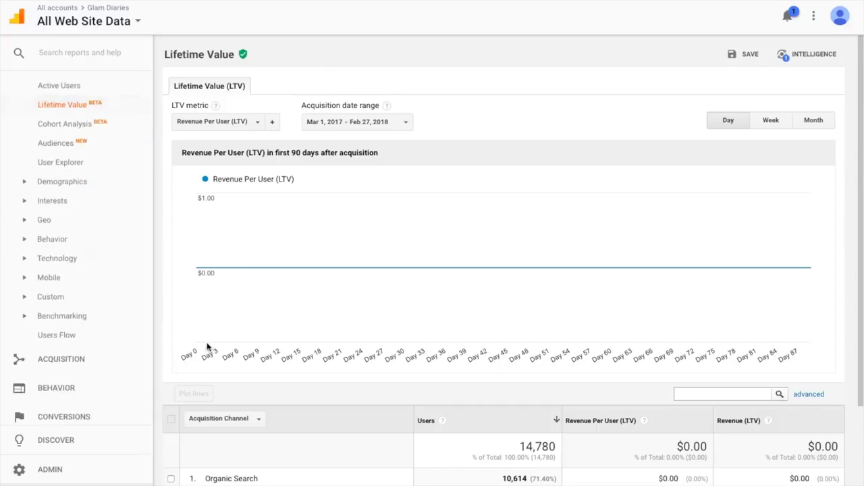
pyautogui.scroll(-2, 208, 347)
pyautogui.click(253, 311)
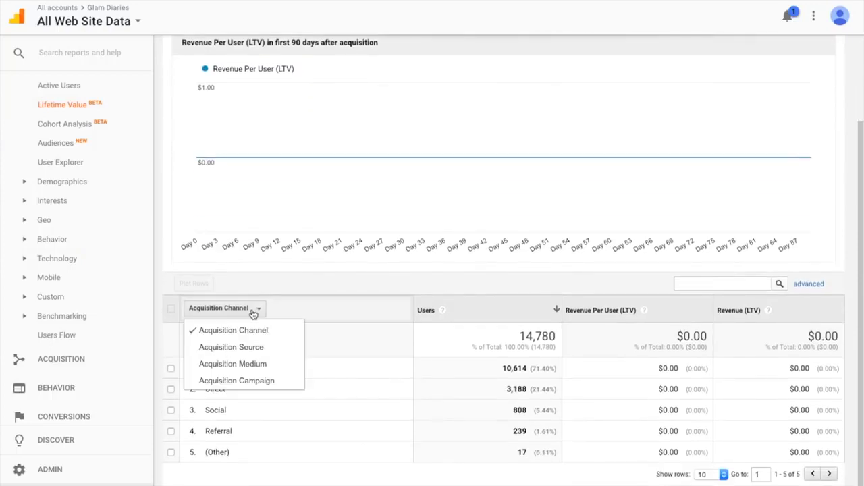
pyautogui.click(253, 311)
pyautogui.scroll(2, 250, 318)
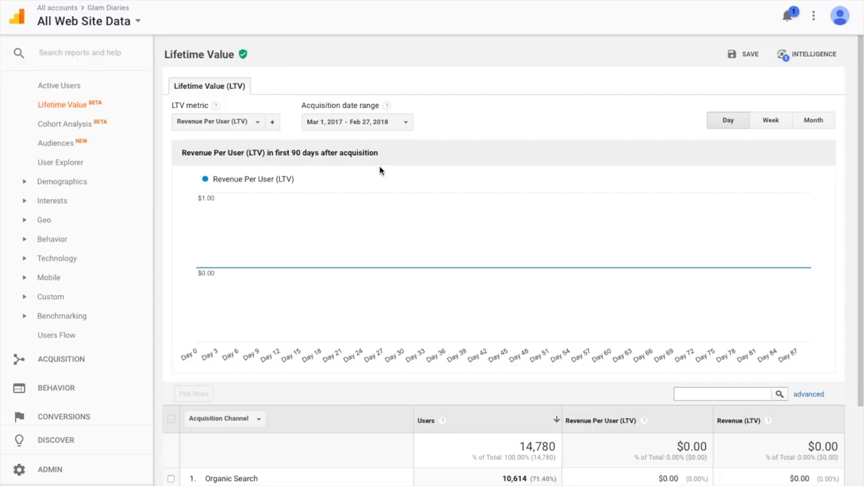
pyautogui.scroll(-2, 380, 171)
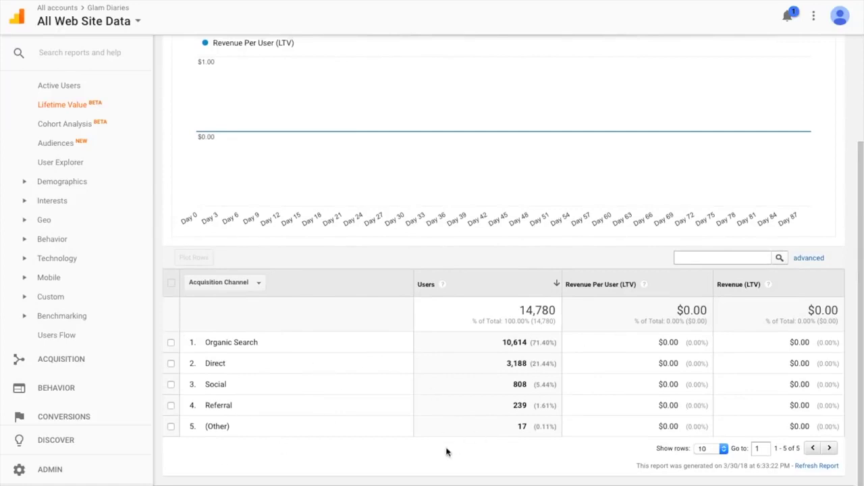
# Open the Cohort Analysis report and examine its settings, user retention graph and table of acquisition date cohorts.
pyautogui.click(77, 125)
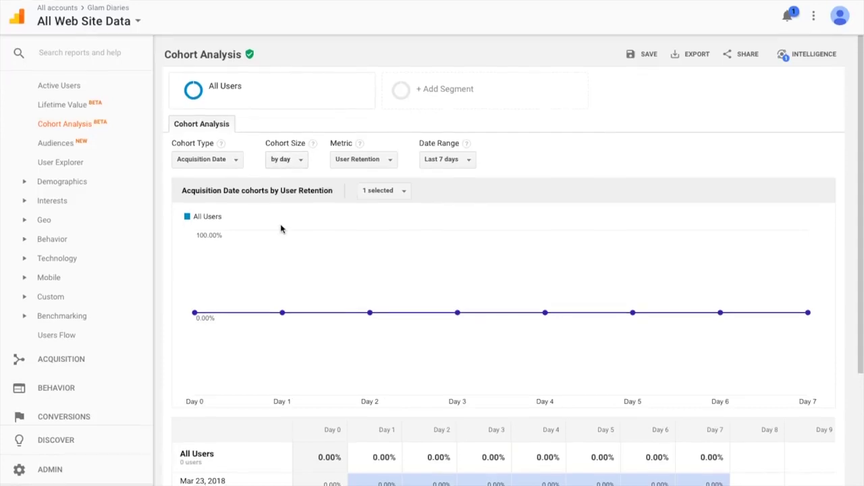
pyautogui.scroll(-2, 282, 229)
pyautogui.scroll(1, 378, 202)
pyautogui.scroll(-2, 453, 179)
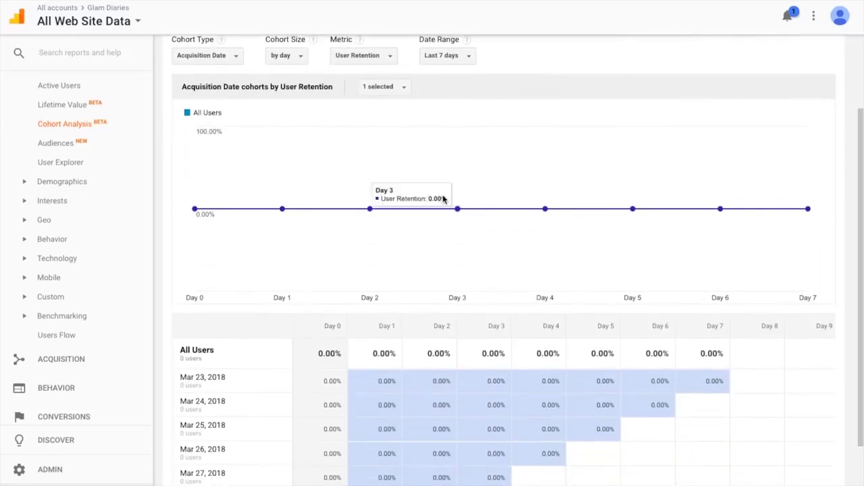
pyautogui.scroll(-1, 394, 382)
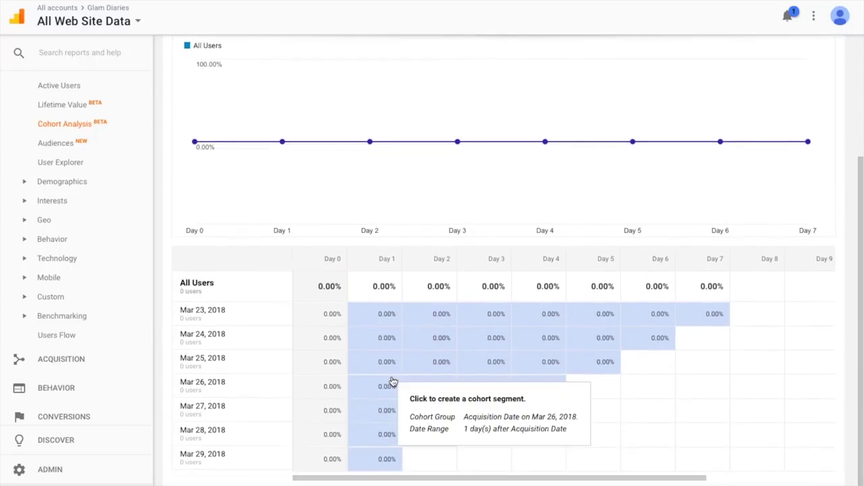
pyautogui.scroll(3, 493, 310)
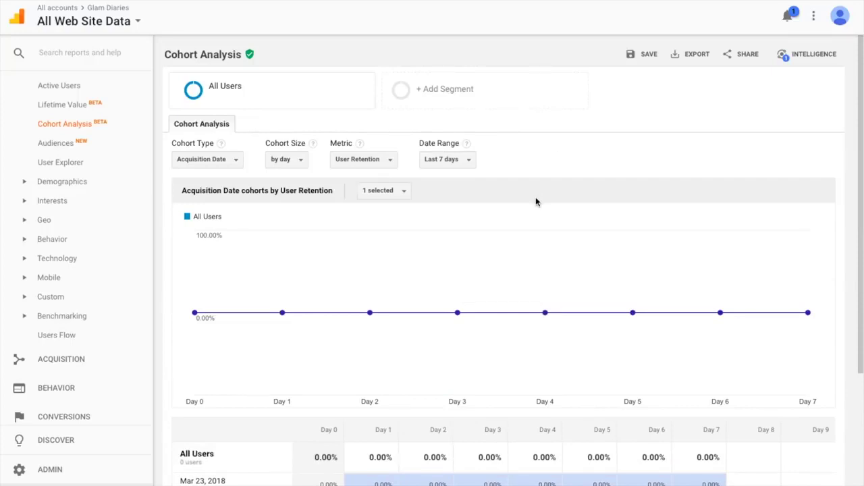
pyautogui.scroll(-3, 537, 201)
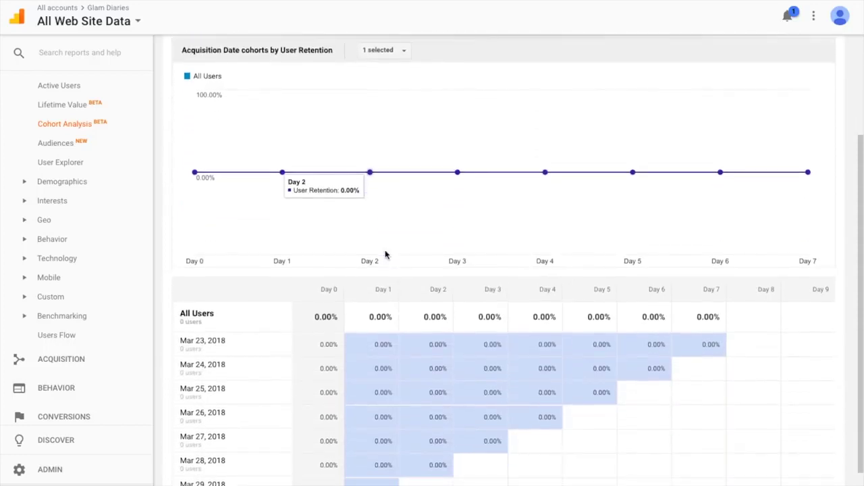
pyautogui.scroll(-1, 351, 329)
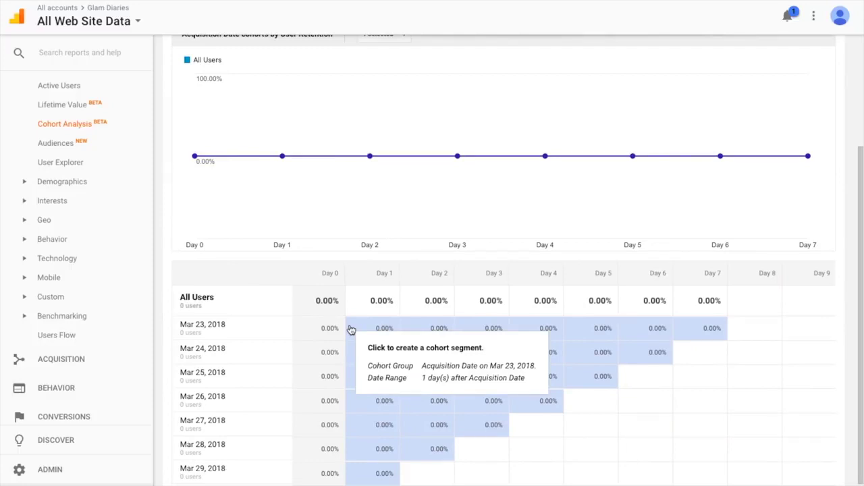
pyautogui.scroll(-1, 351, 329)
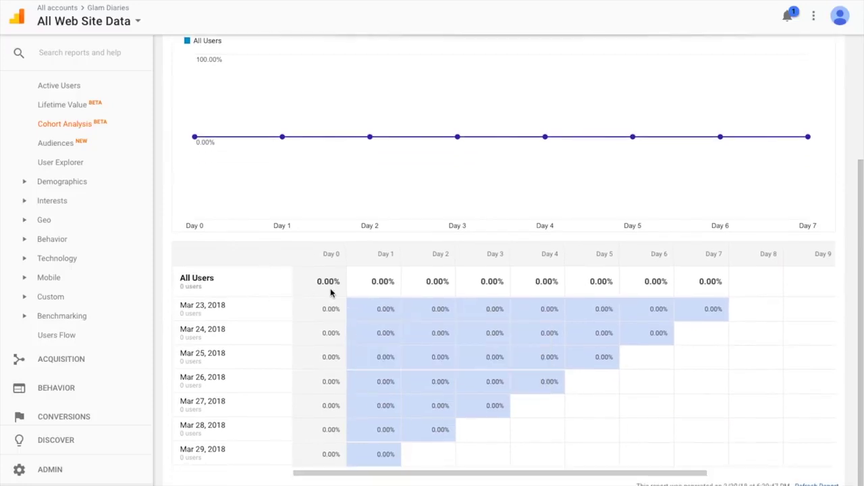
pyautogui.scroll(-1, 331, 292)
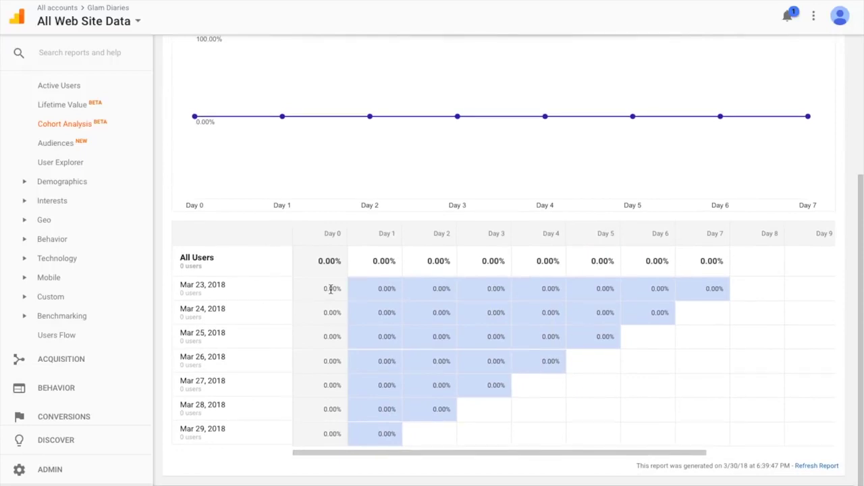
# Inspect the day-by-day user retention of All Users in the cohort table.
pyautogui.moveTo(372, 282)
pyautogui.moveTo(717, 272)
pyautogui.moveTo(336, 260)
pyautogui.moveTo(373, 265)
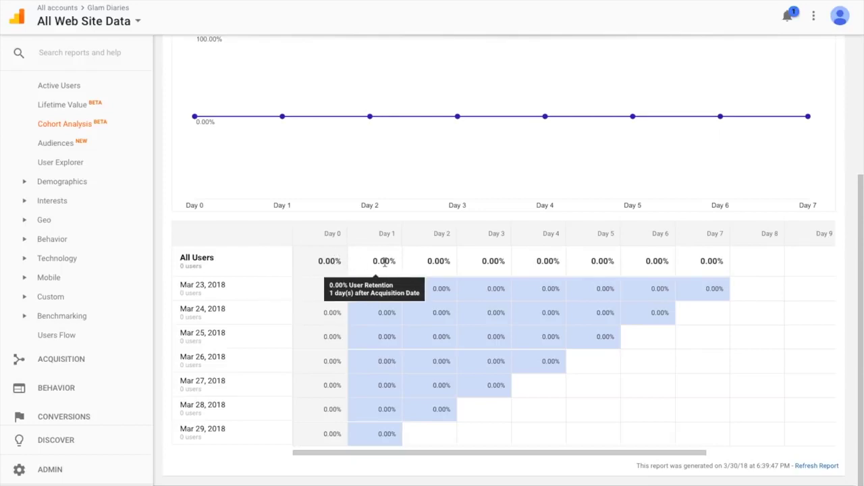
pyautogui.moveTo(428, 263)
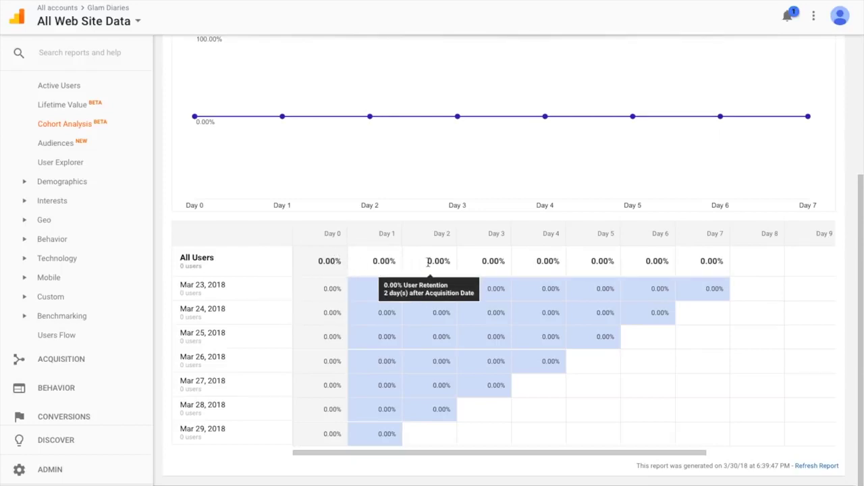
pyautogui.moveTo(475, 268)
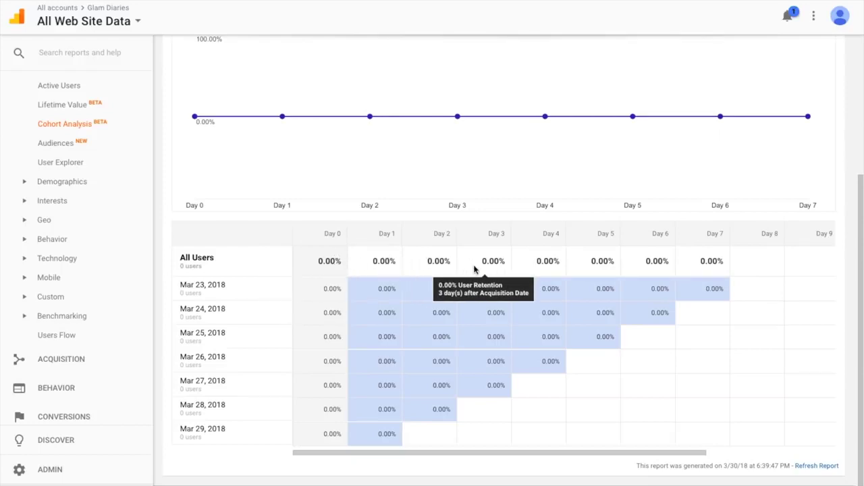
pyautogui.moveTo(544, 268)
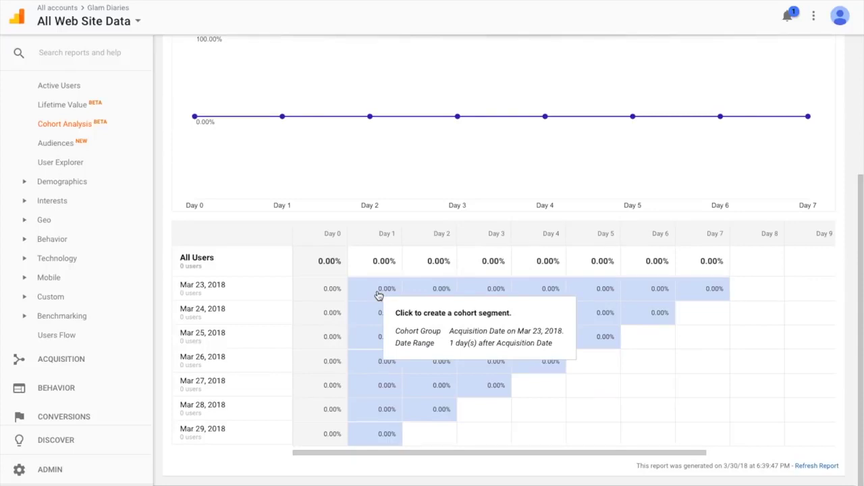
# Inspect the Day 1 and Day 2 retention of the acquisition date cohorts, and open the Audiences report.
pyautogui.moveTo(379, 313)
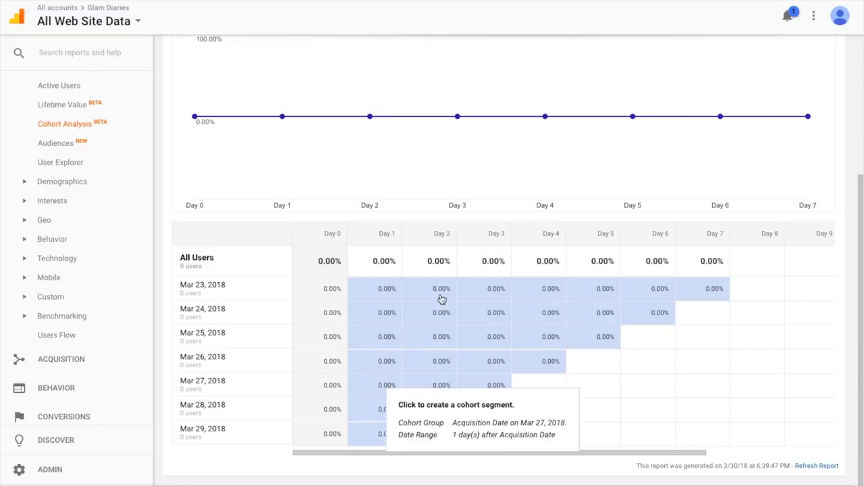
pyautogui.moveTo(440, 299)
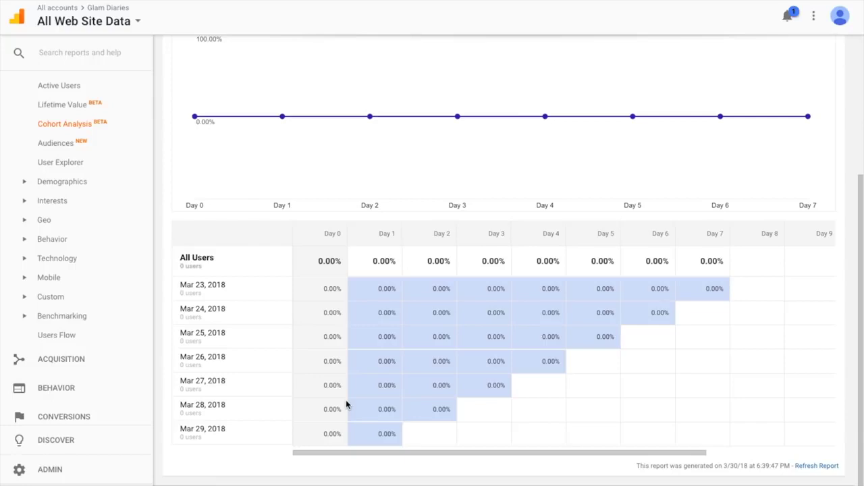
pyautogui.click(81, 143)
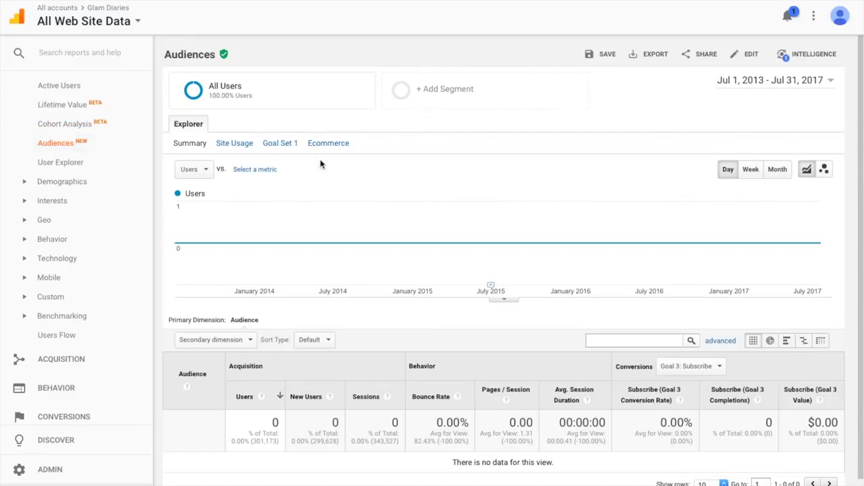
# Sort the User Explorer clients by Avg. Session Duration and open the User Report of the top client.
pyautogui.click(74, 163)
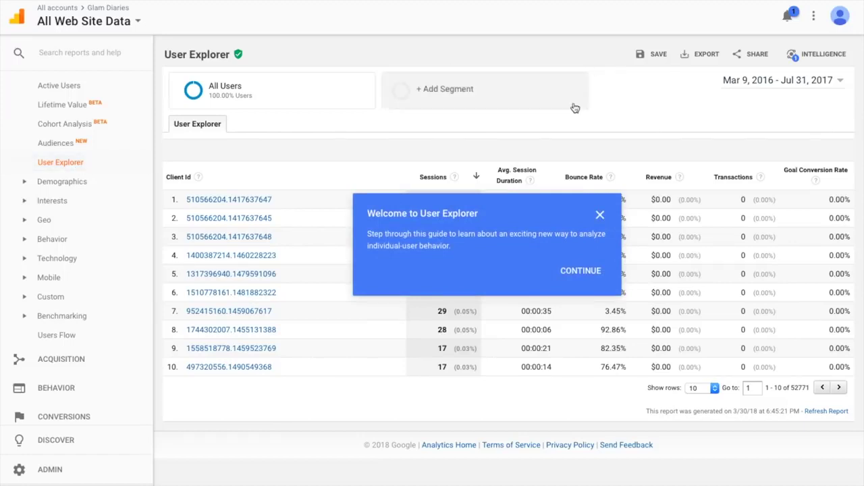
pyautogui.click(600, 216)
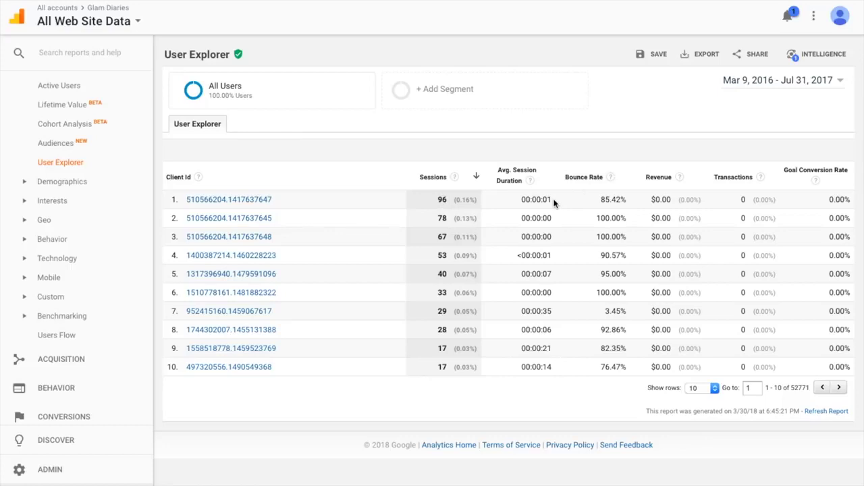
pyautogui.click(533, 175)
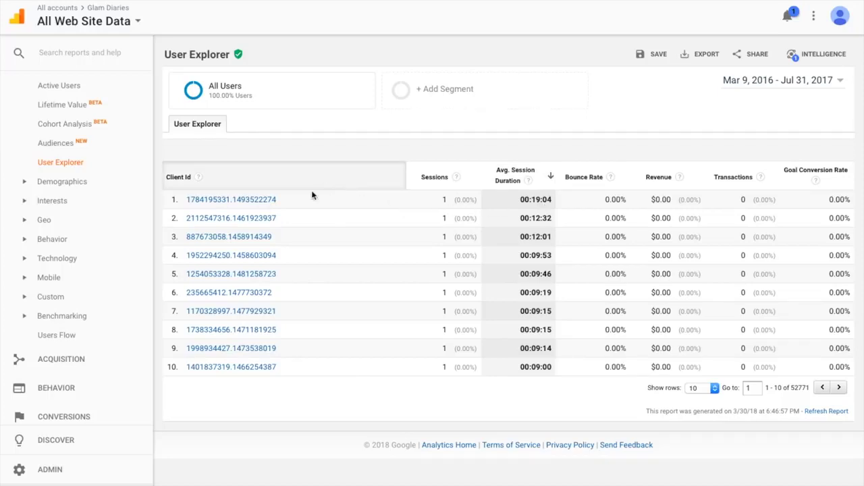
pyautogui.click(266, 199)
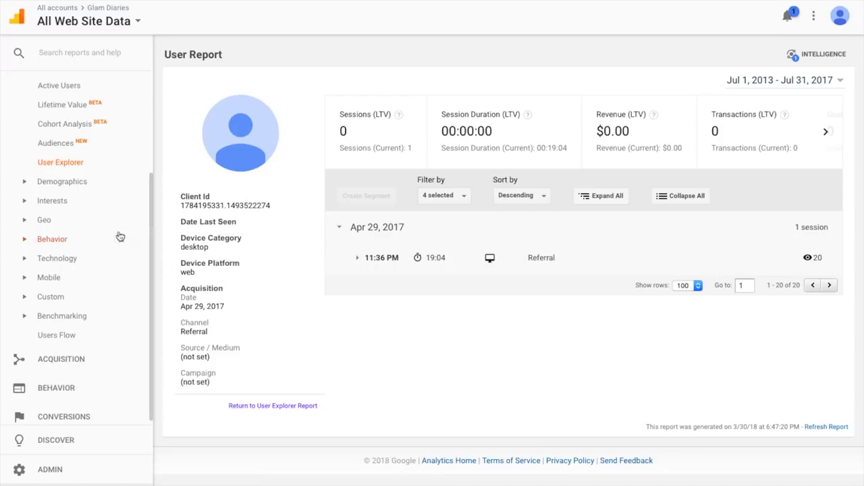
# View the Overview reports for Demographics and Interests.
pyautogui.click(77, 182)
pyautogui.click(69, 200)
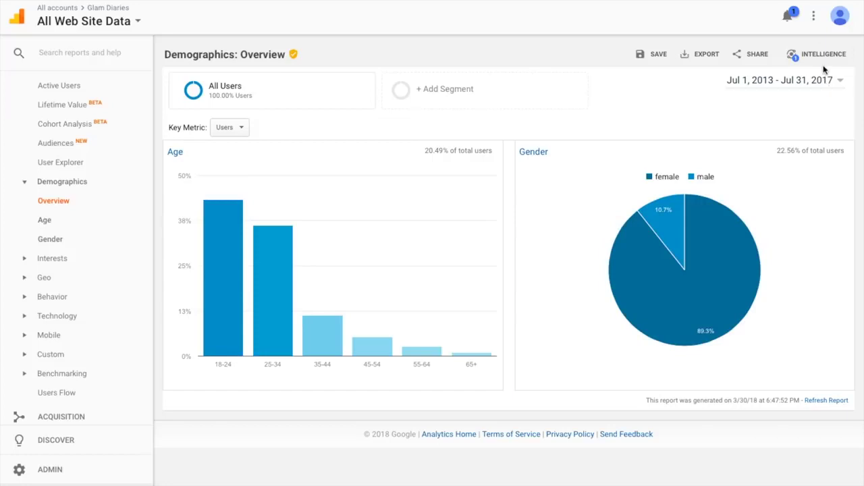
pyautogui.click(68, 263)
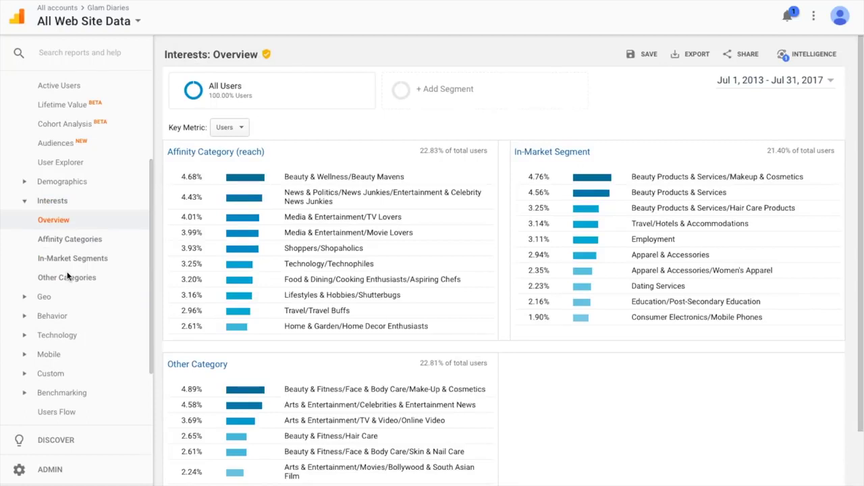
# Examine the tables of the Affinity Categories and In-Market Segments reports under Interests.
pyautogui.click(74, 241)
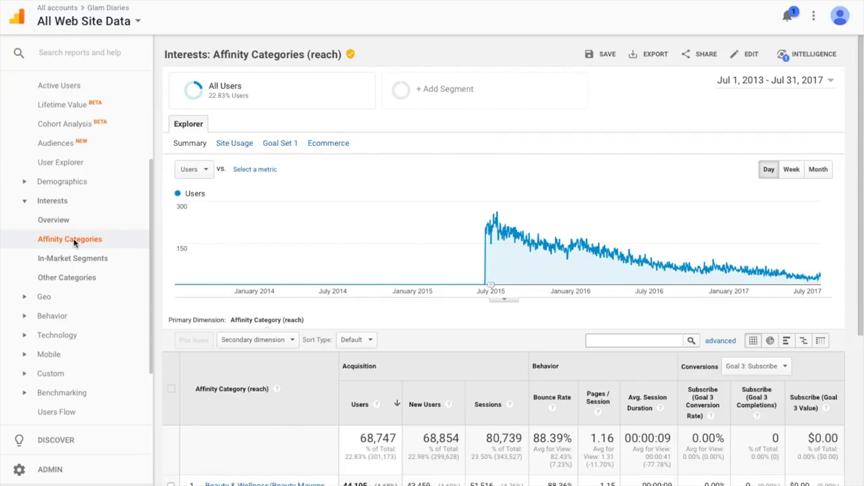
pyautogui.scroll(-4, 264, 448)
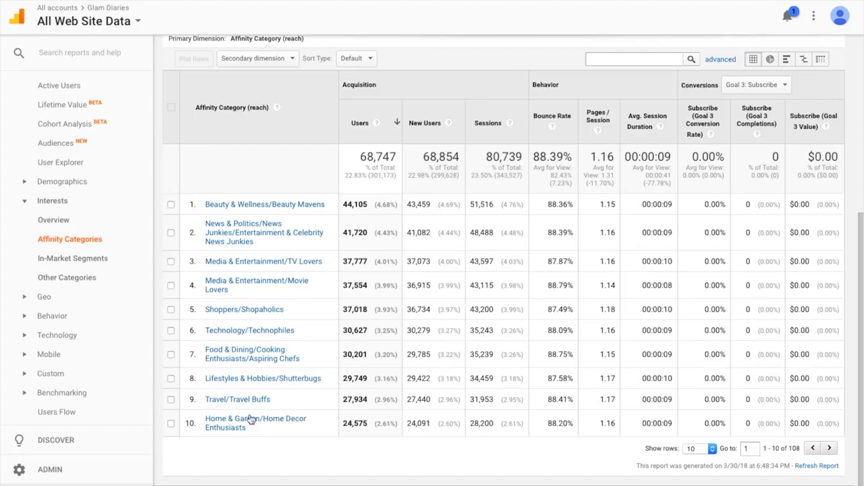
pyautogui.click(95, 257)
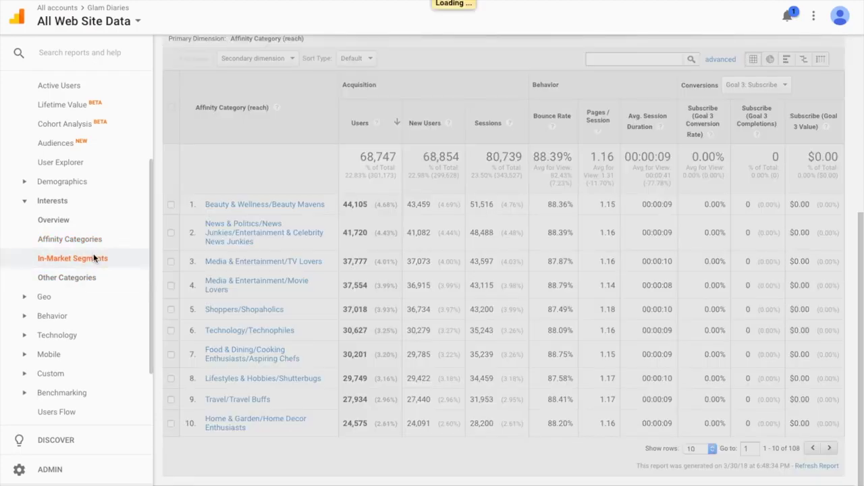
pyautogui.scroll(-4, 228, 413)
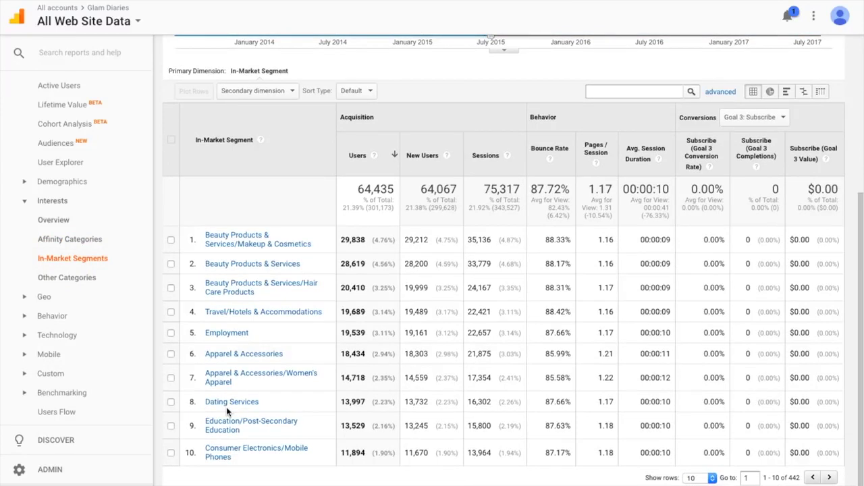
pyautogui.scroll(-1, 344, 326)
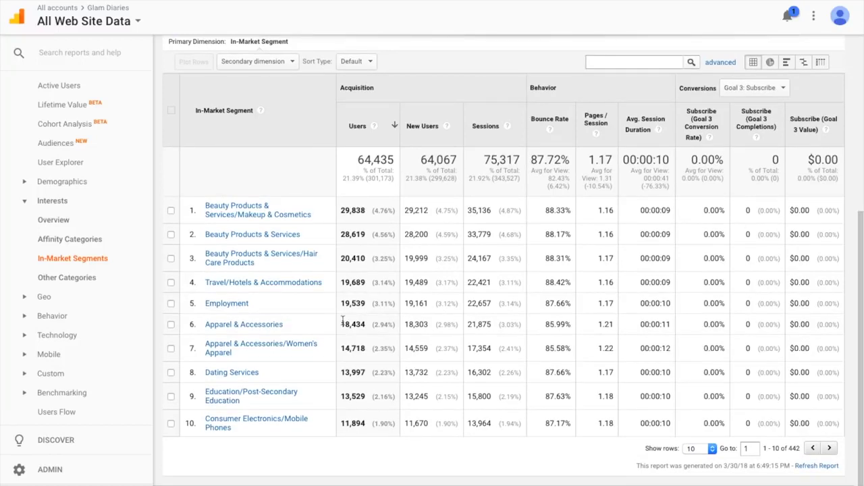
pyautogui.scroll(1, 343, 323)
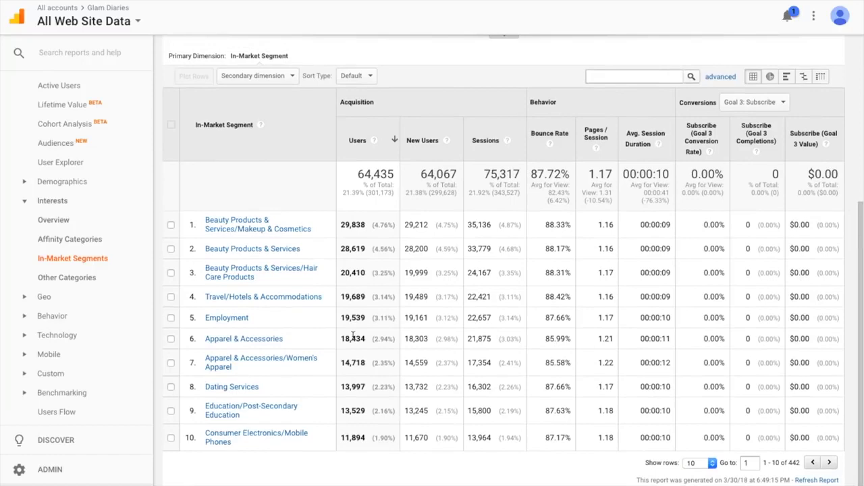
# Examine the Geo reports, reading the Language table and the Location table by country.
pyautogui.click(46, 296)
pyautogui.click(58, 313)
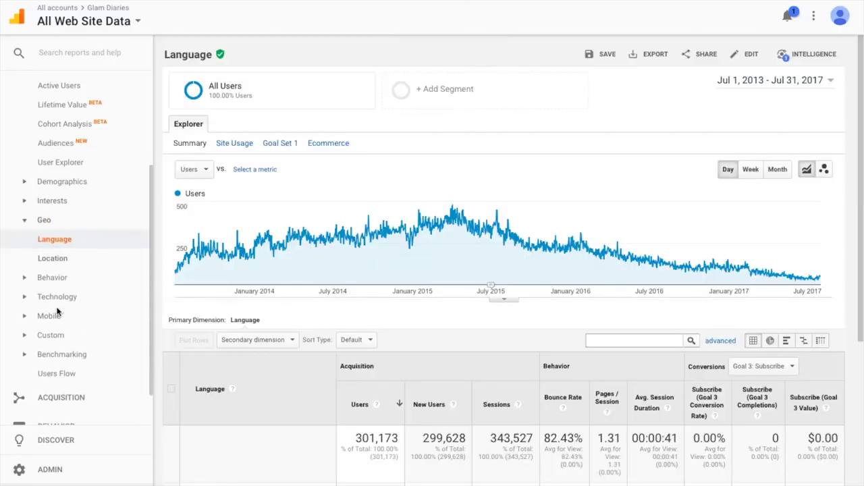
pyautogui.scroll(-5, 345, 382)
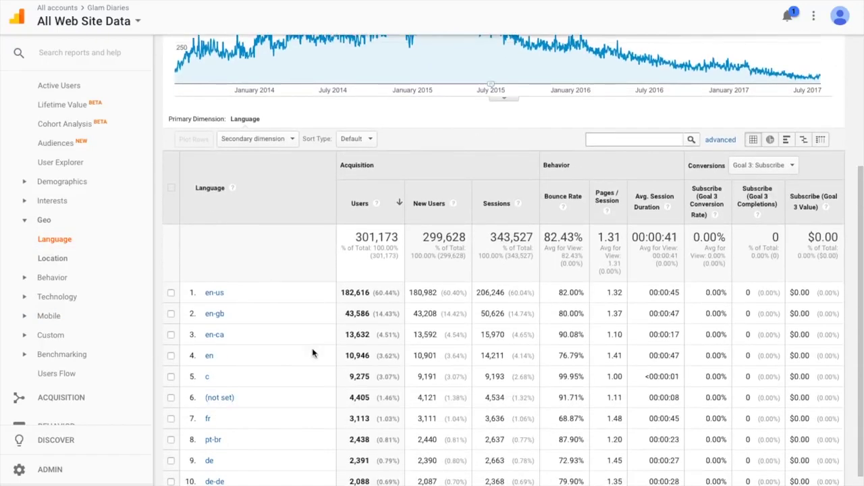
pyautogui.scroll(-2, 312, 349)
pyautogui.click(47, 258)
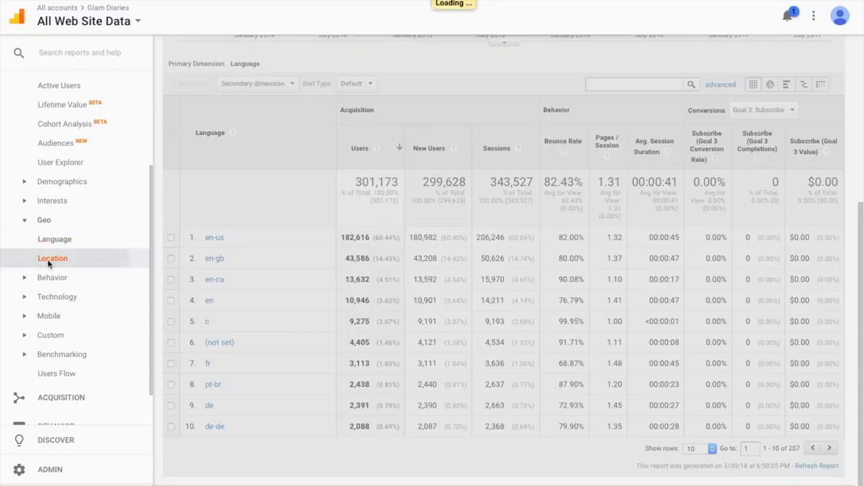
pyautogui.scroll(-5, 333, 289)
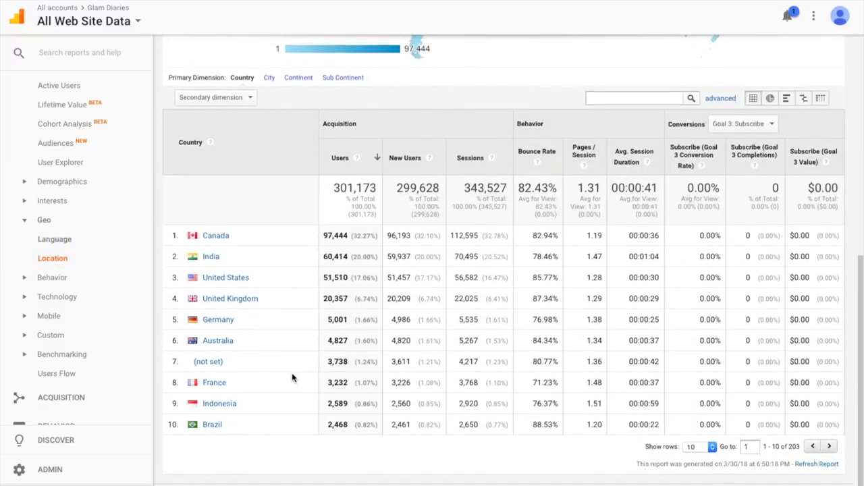
# Open the audience Behavior report New vs Returning and compare New Visitor with Returning Visitor in its table.
pyautogui.click(60, 279)
pyautogui.click(67, 297)
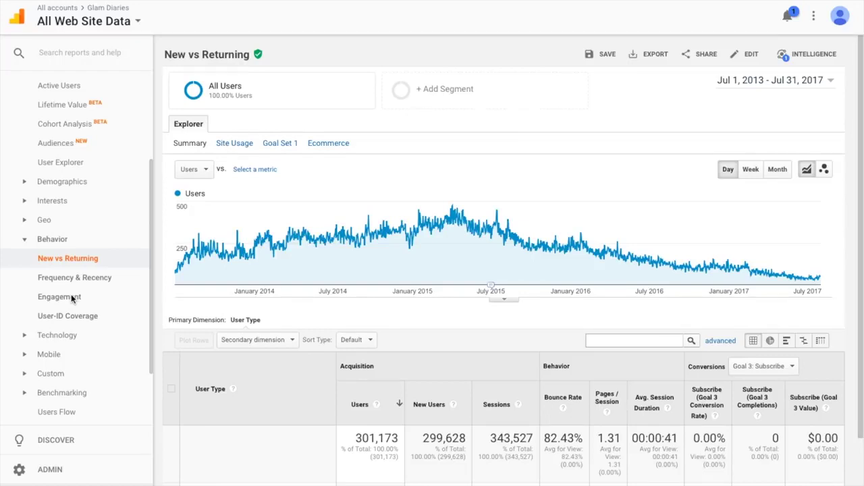
pyautogui.scroll(-2, 235, 356)
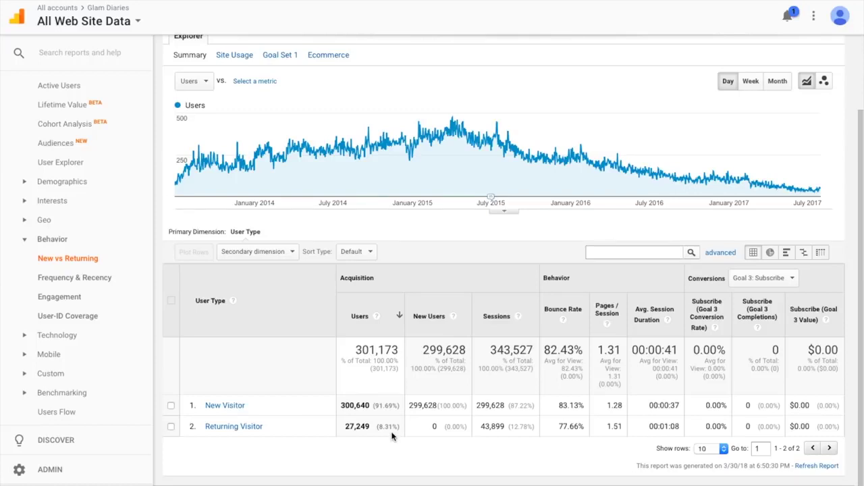
pyautogui.scroll(2, 391, 435)
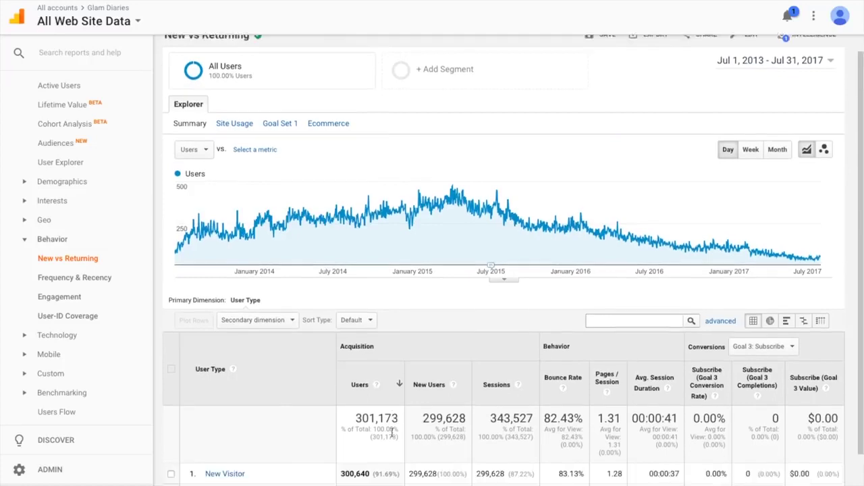
pyautogui.scroll(-2, 391, 436)
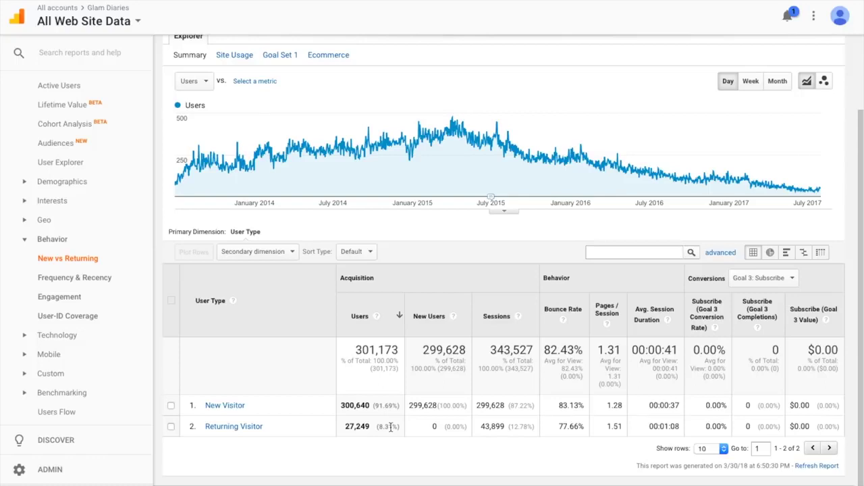
# Examine the Frequency & Recency report by Count of Sessions and by Days Since Last Session.
pyautogui.click(111, 284)
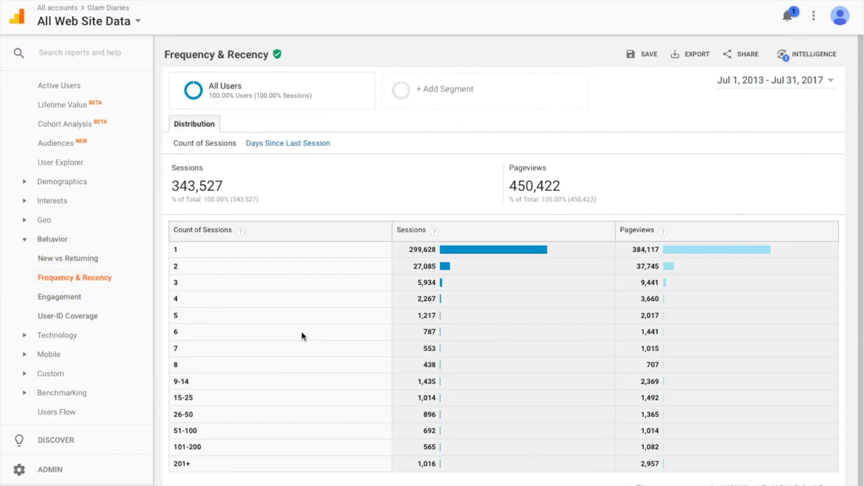
pyautogui.scroll(-1, 302, 335)
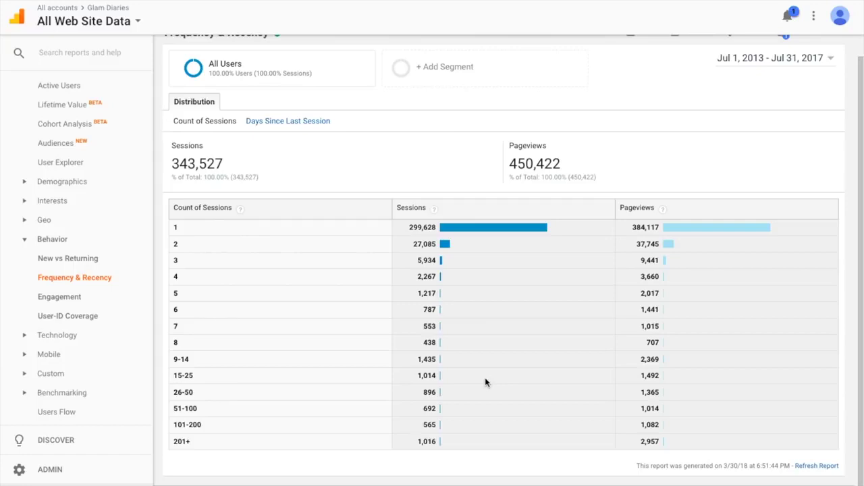
pyautogui.click(312, 121)
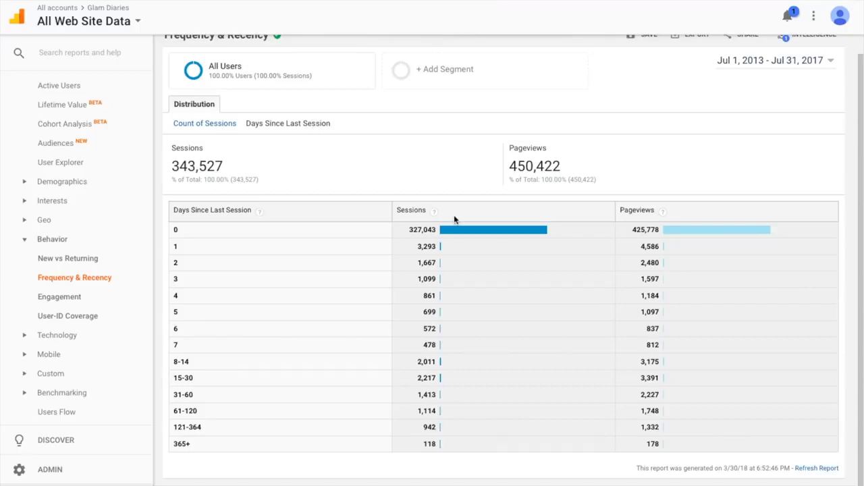
pyautogui.scroll(-1, 455, 219)
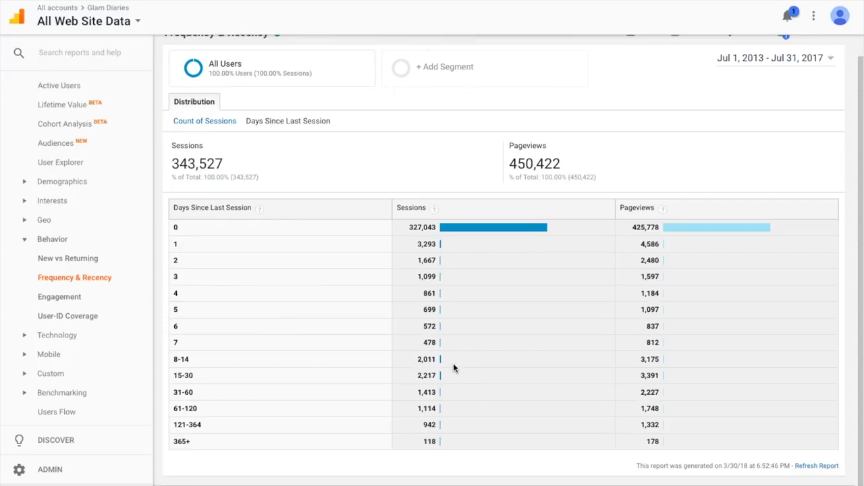
# Examine the Engagement report's session durations and the User-ID Coverage report's Unassigned and Assigned users.
pyautogui.click(66, 296)
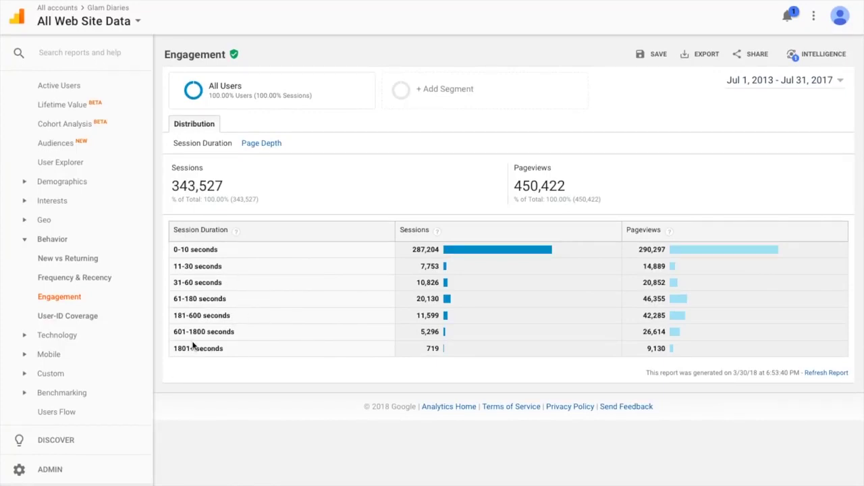
pyautogui.click(82, 315)
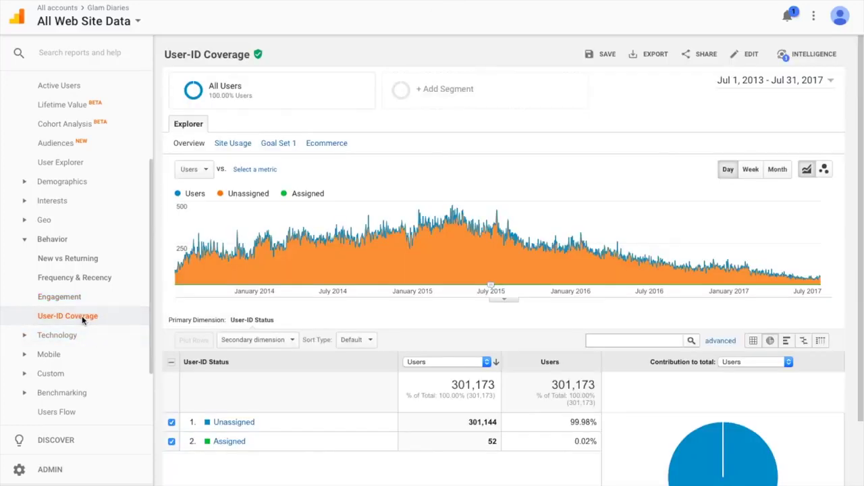
pyautogui.scroll(-2, 368, 343)
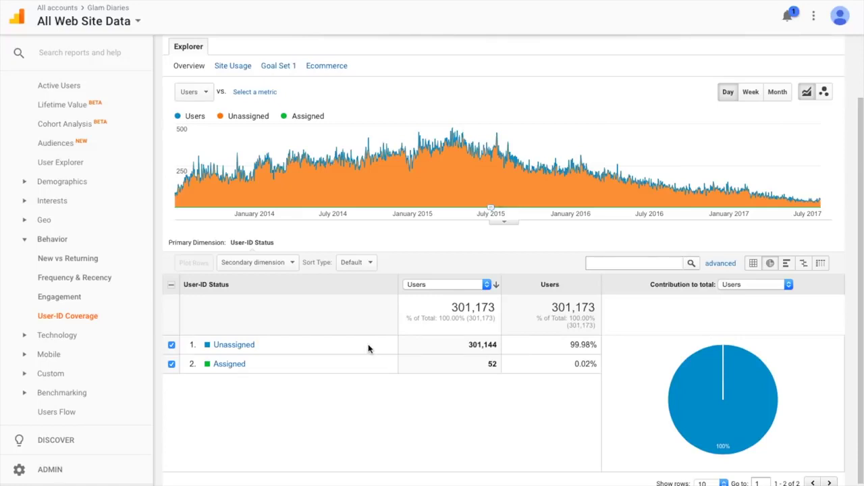
pyautogui.scroll(-1, 382, 355)
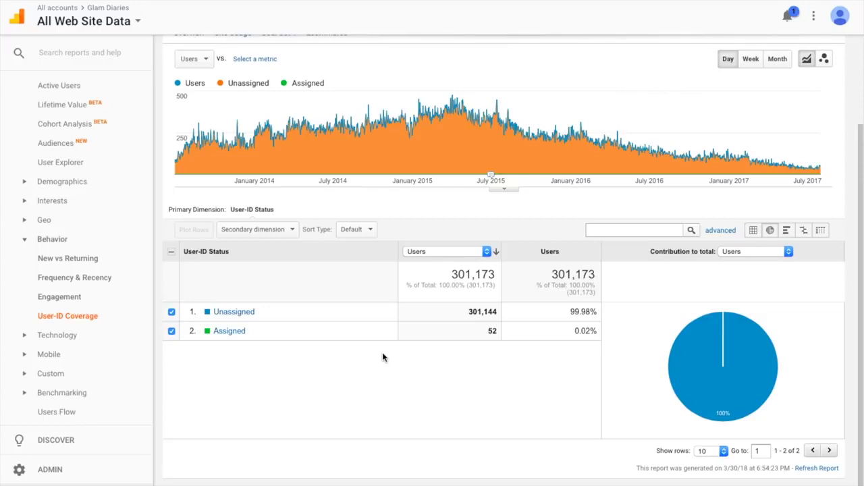
# Review the browser table in the Technology report Browser & OS, and open the Network report.
pyautogui.click(21, 336)
pyautogui.click(61, 355)
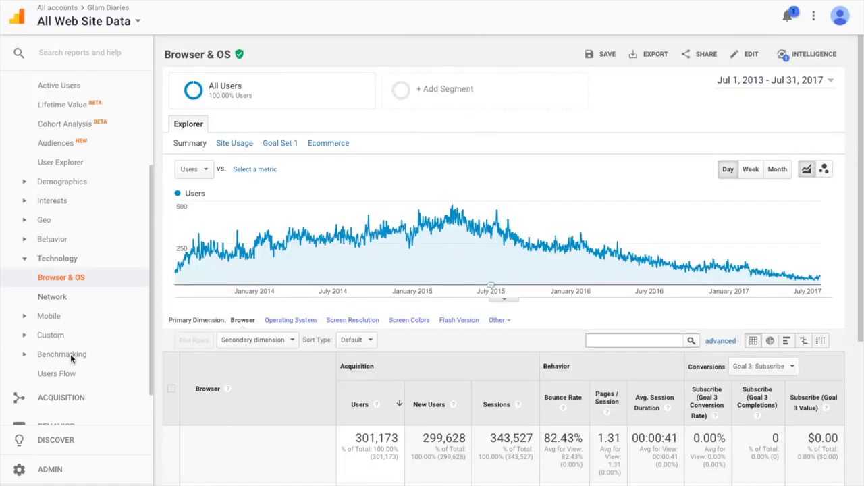
pyautogui.scroll(-2, 231, 362)
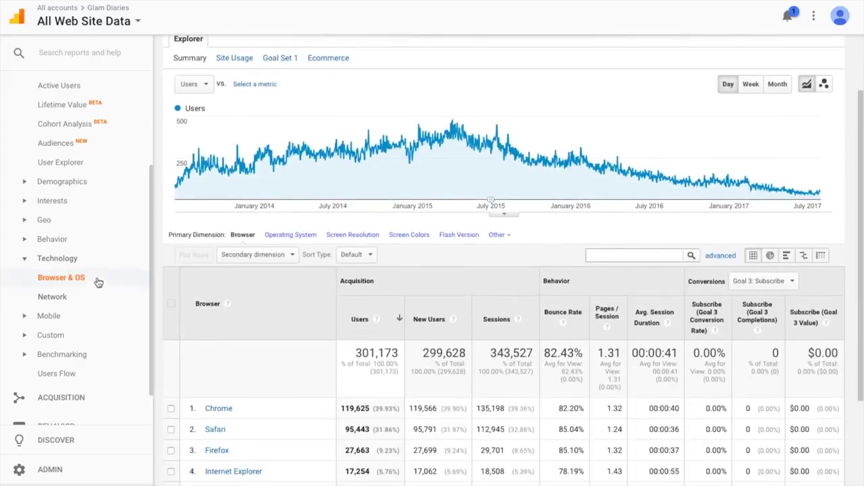
pyautogui.scroll(-2, 240, 344)
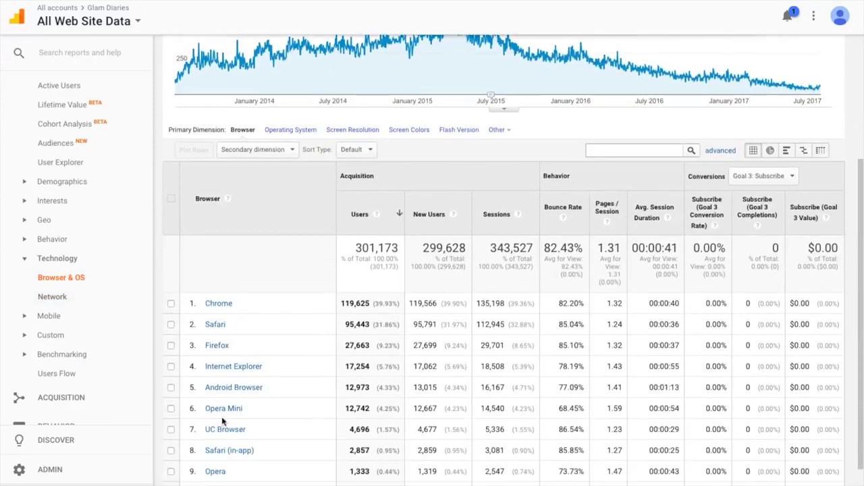
pyautogui.click(63, 295)
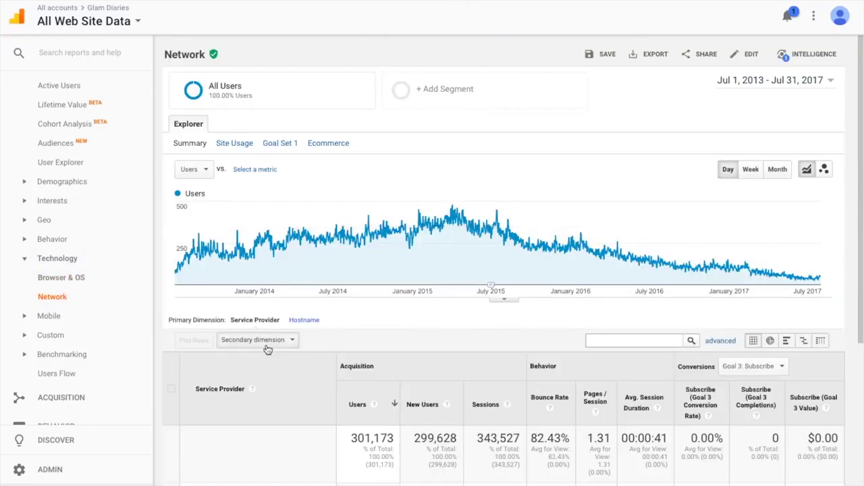
# Review the Network report's service provider table and the Mobile Overview report's breakdown by device category.
pyautogui.scroll(-5, 270, 351)
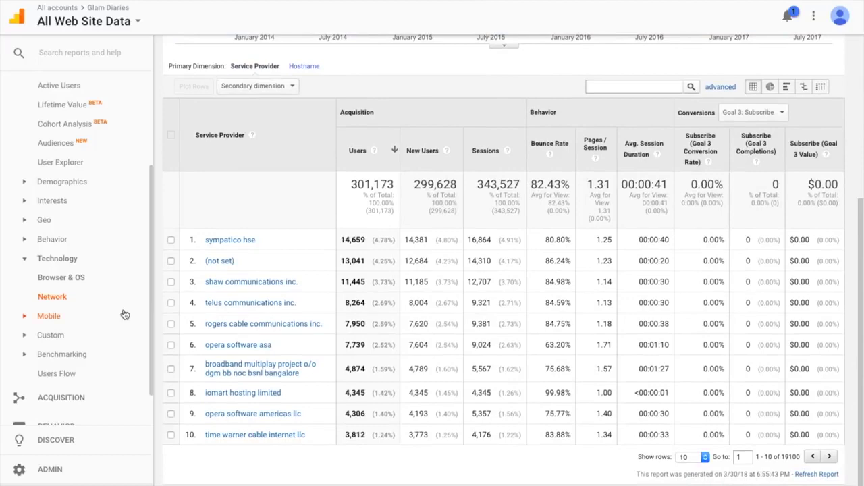
pyautogui.click(57, 333)
pyautogui.click(49, 316)
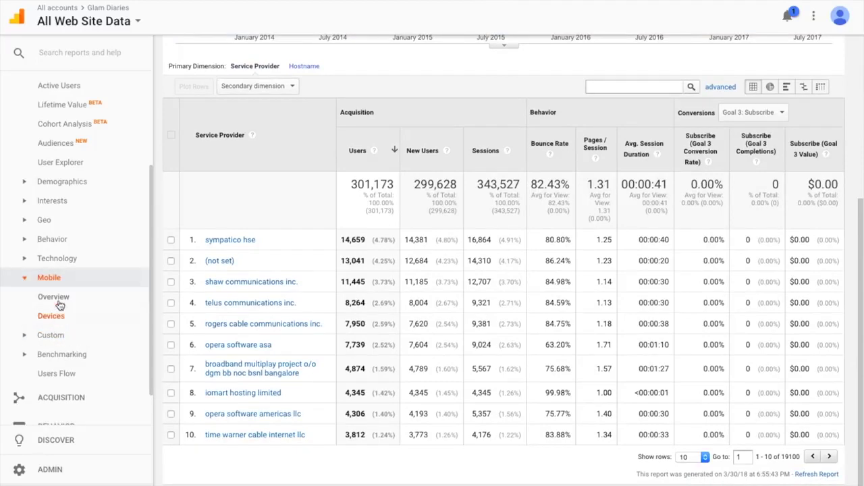
pyautogui.click(58, 292)
pyautogui.scroll(-1, 317, 424)
pyautogui.scroll(-1, 317, 423)
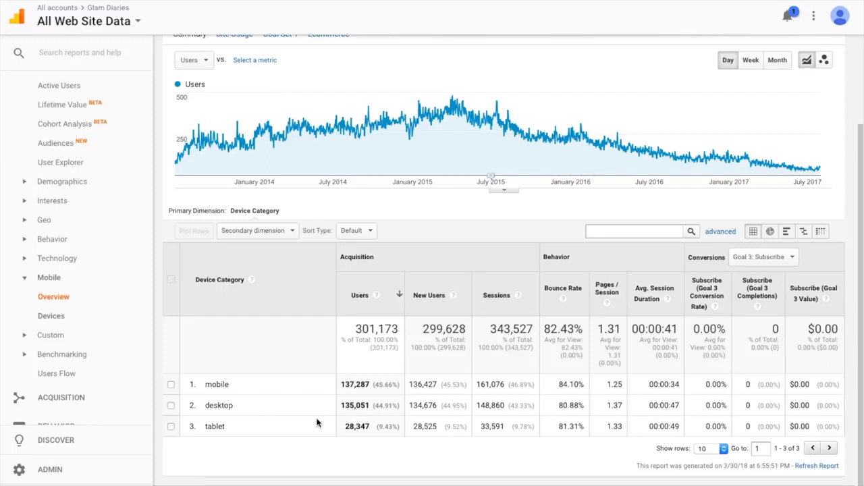
# Examine the Custom Variables report for Key 1 and the User Defined report's table of values.
pyautogui.click(67, 333)
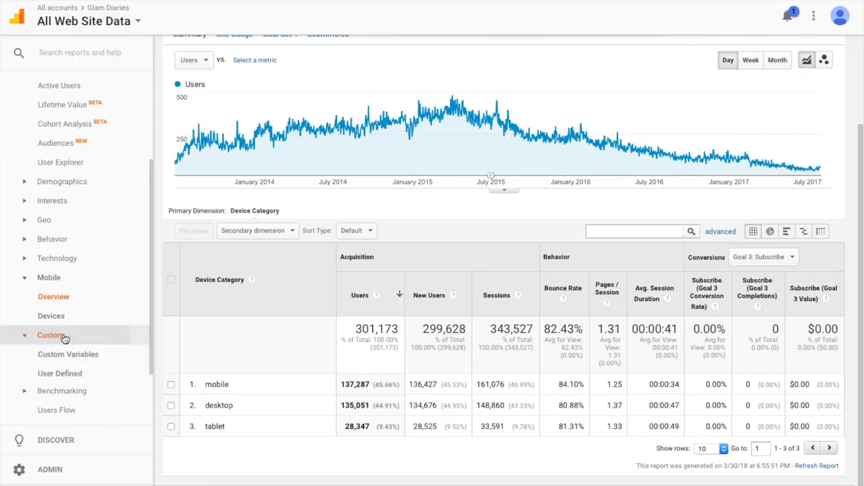
pyautogui.click(70, 353)
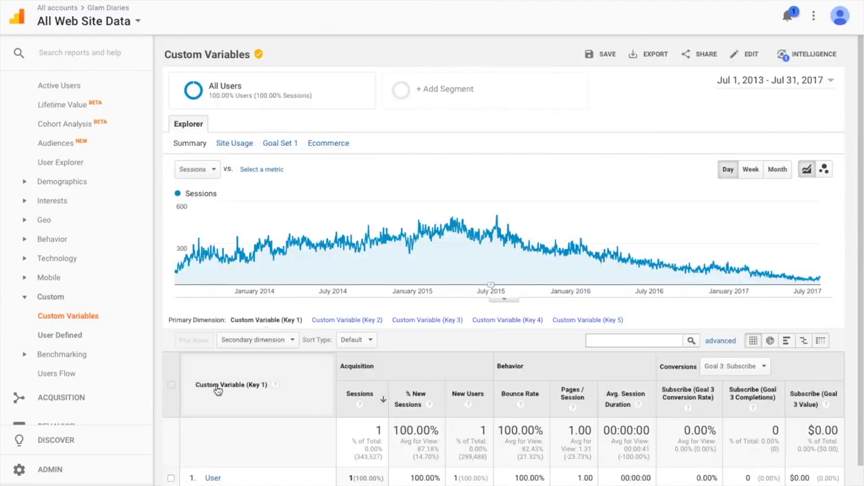
pyautogui.scroll(-1, 267, 388)
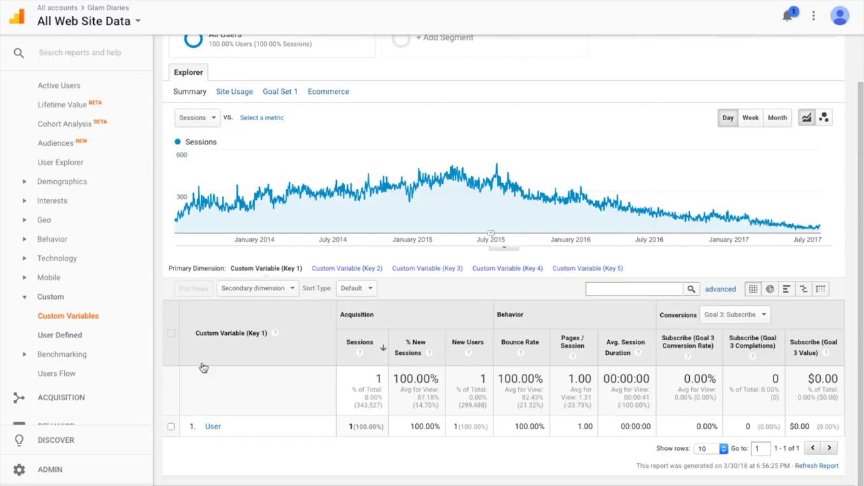
pyautogui.click(76, 335)
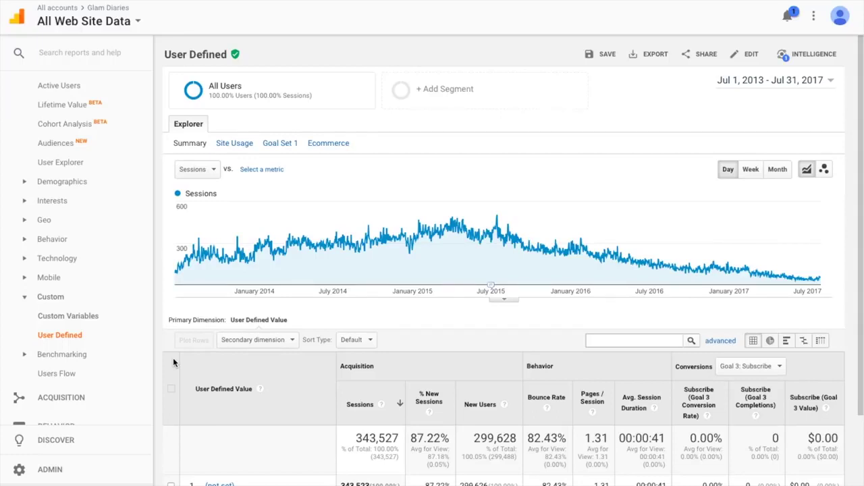
pyautogui.scroll(-3, 324, 427)
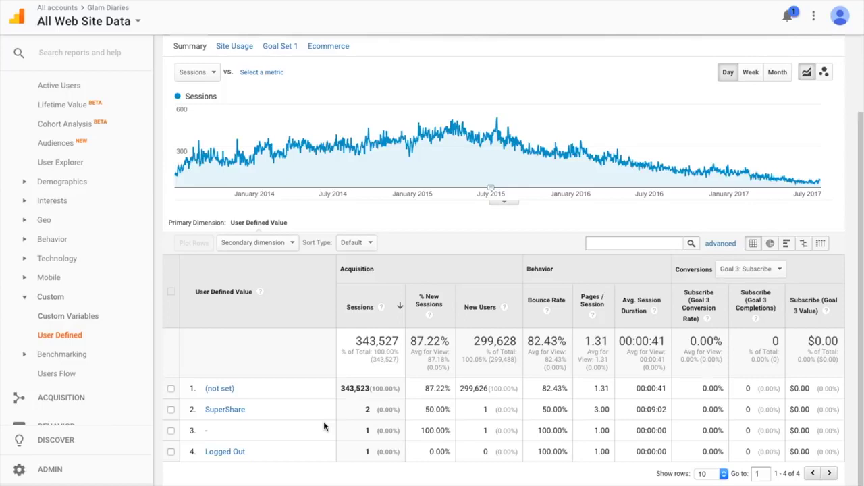
# Open the Benchmarking Channels report and browse the available Industry Vertical and Country / Region choices without changing them.
pyautogui.click(85, 355)
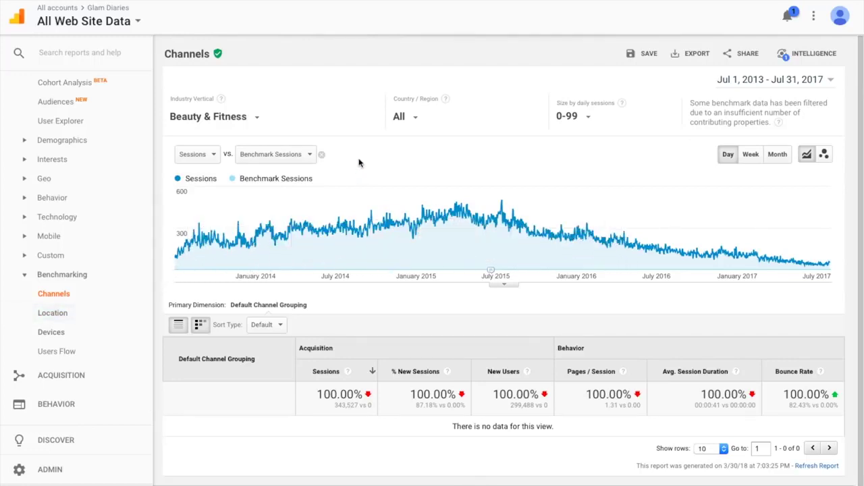
pyautogui.click(263, 117)
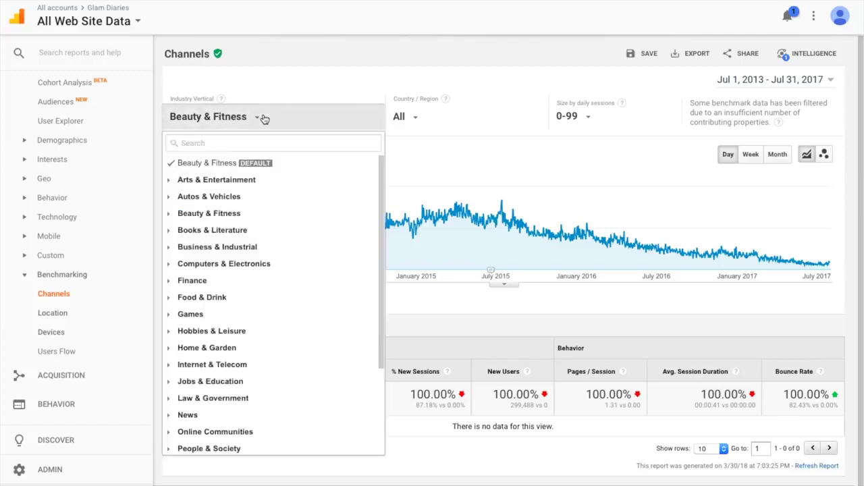
pyautogui.click(263, 118)
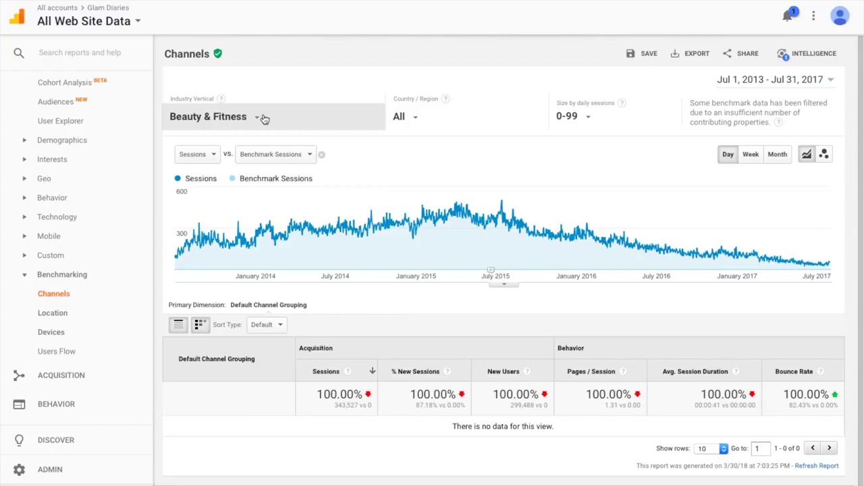
pyautogui.click(263, 118)
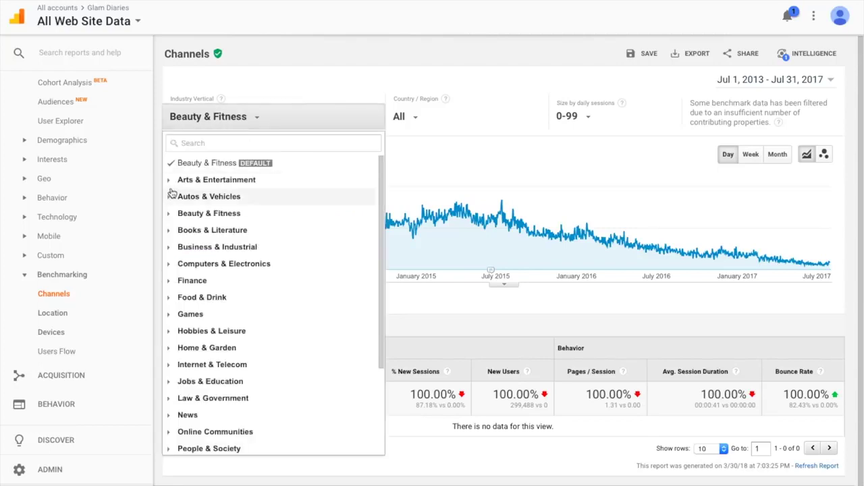
pyautogui.click(263, 110)
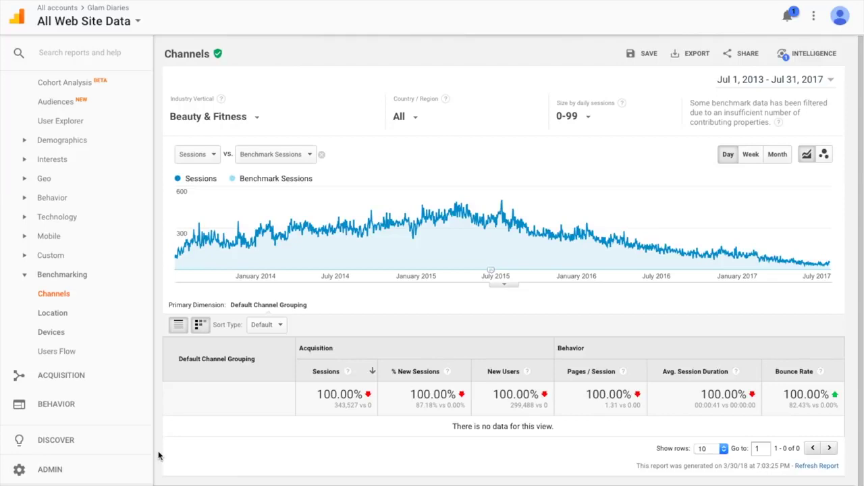
pyautogui.click(414, 119)
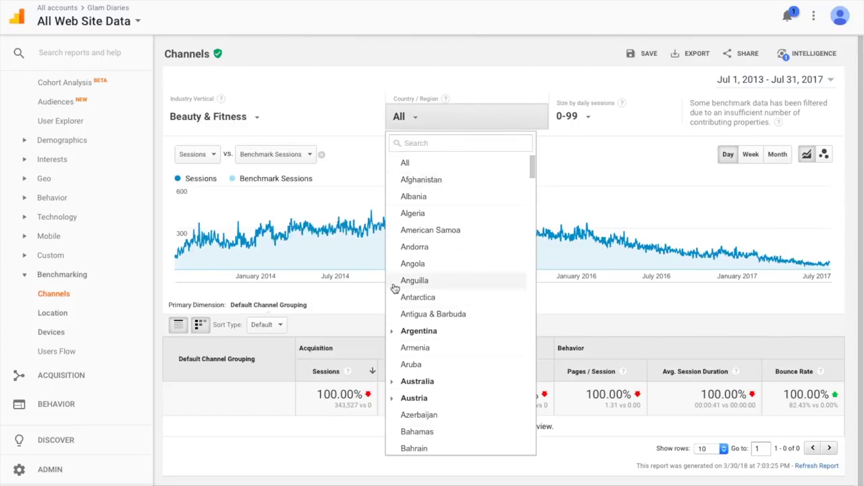
pyautogui.click(437, 111)
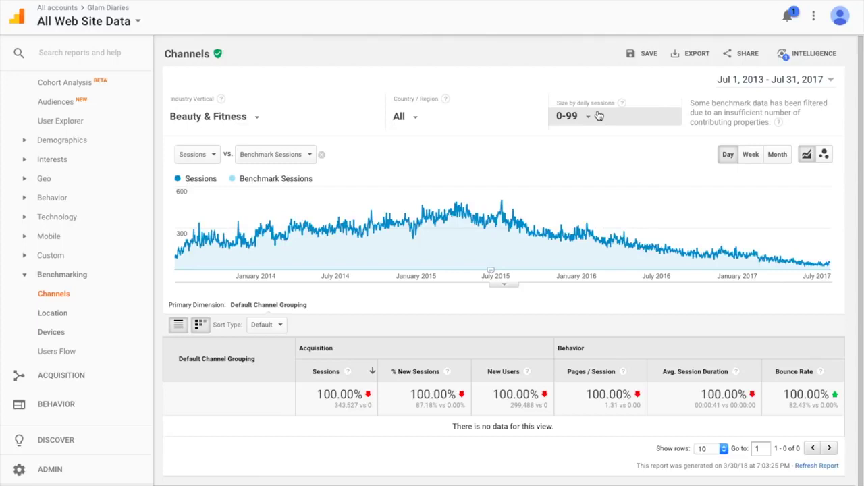
# Open the Acquisition Overview report and compare the traffic channels in its charts and table.
pyautogui.click(51, 376)
pyautogui.click(53, 399)
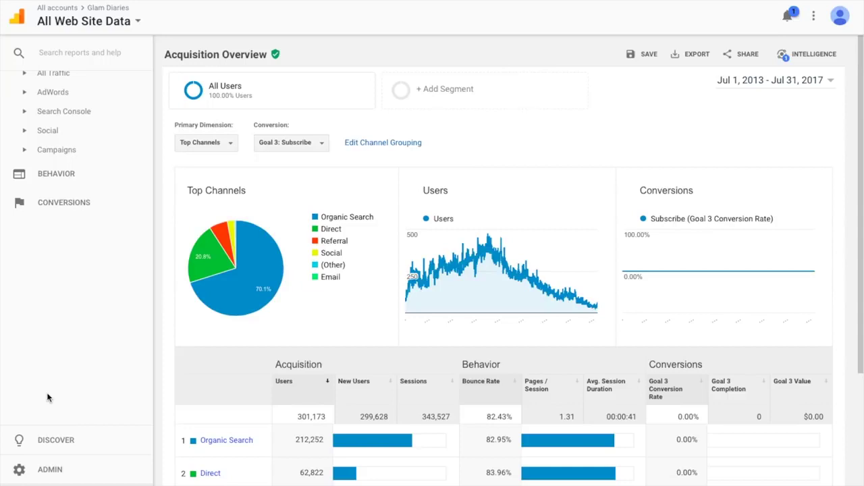
pyautogui.scroll(3, 47, 398)
pyautogui.scroll(-2, 218, 359)
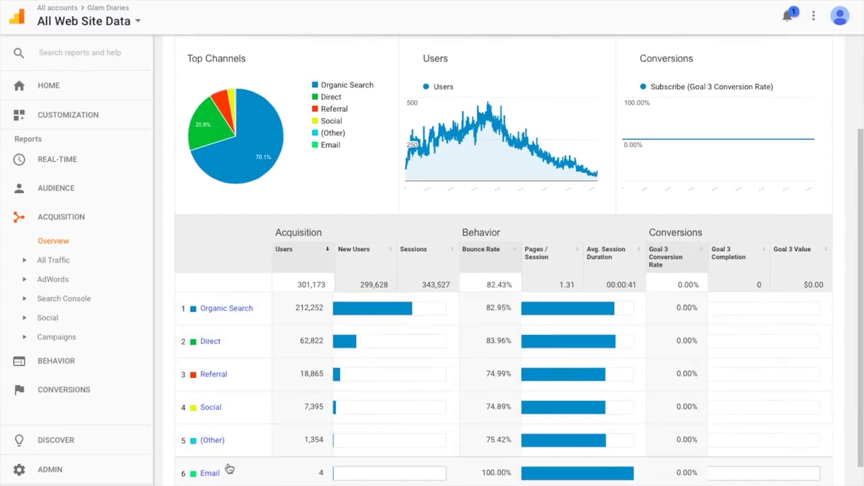
pyautogui.scroll(-1, 240, 463)
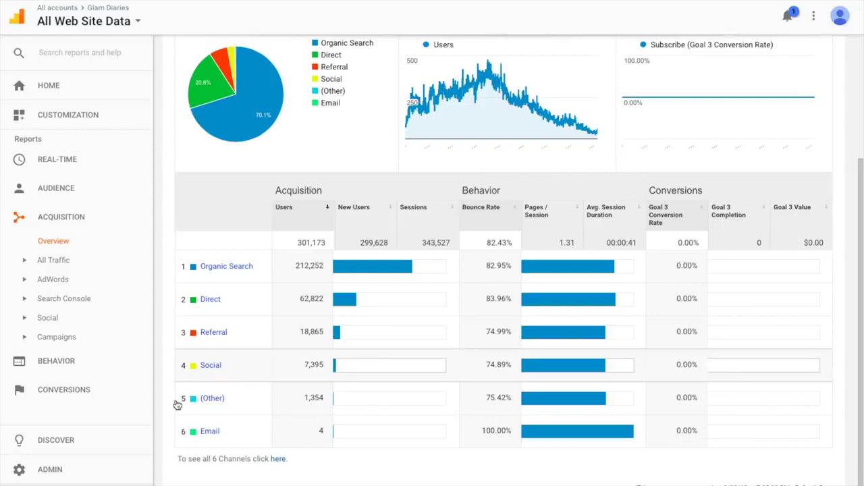
pyautogui.scroll(1, 236, 377)
pyautogui.scroll(1, 236, 377)
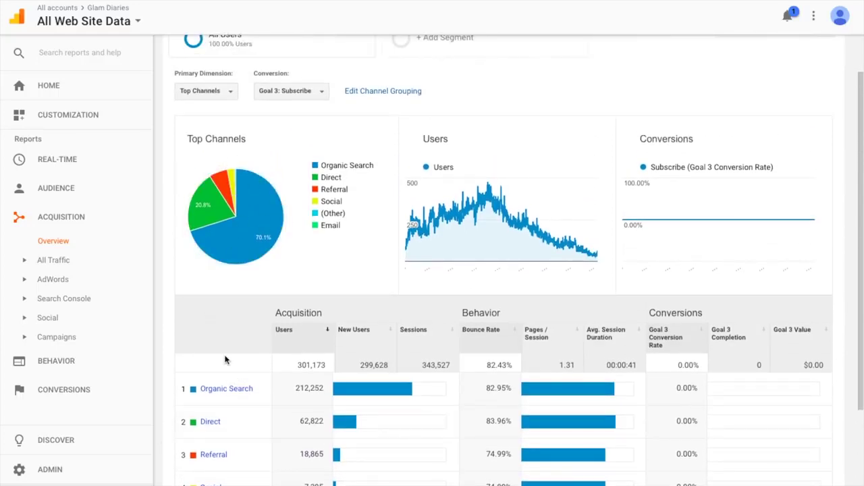
# Drill into the Organic Search channel and review the keywords that brought in users.
pyautogui.scroll(-1, 225, 358)
pyautogui.click(233, 325)
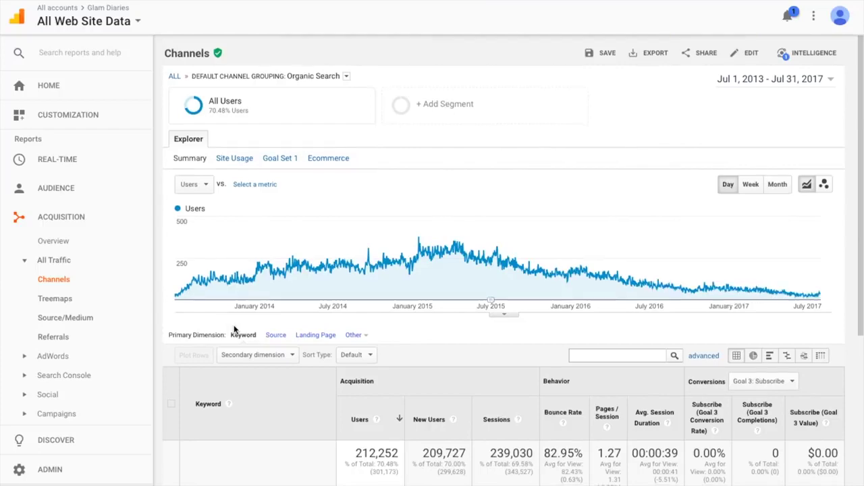
pyautogui.scroll(-3, 233, 329)
pyautogui.scroll(-2, 233, 328)
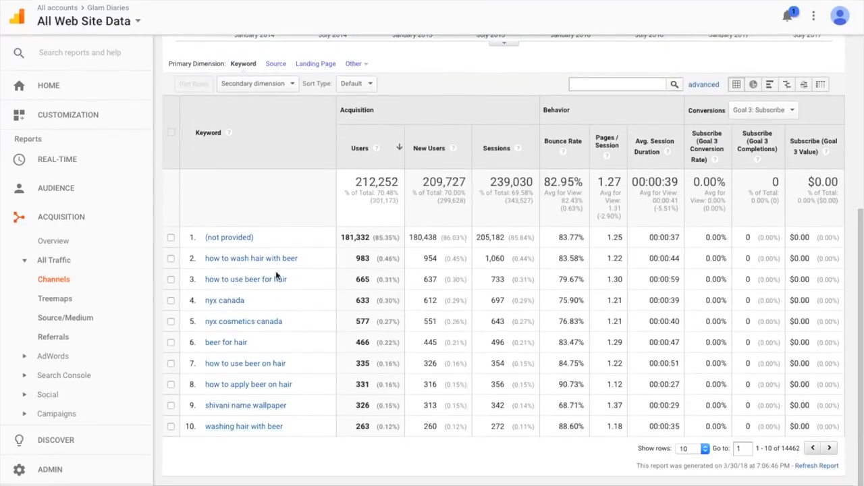
pyautogui.scroll(5, 303, 216)
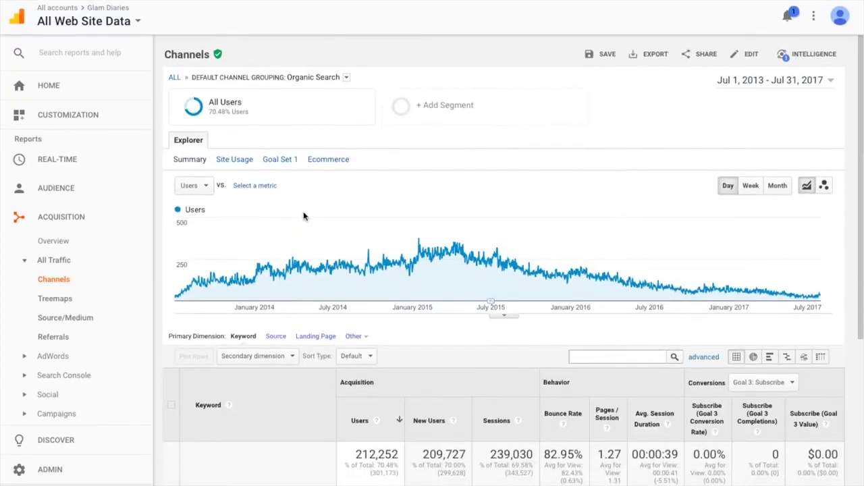
# Open the All Traffic Treemaps report and compare the channel blocks by Users and Pages / Session.
pyautogui.click(64, 302)
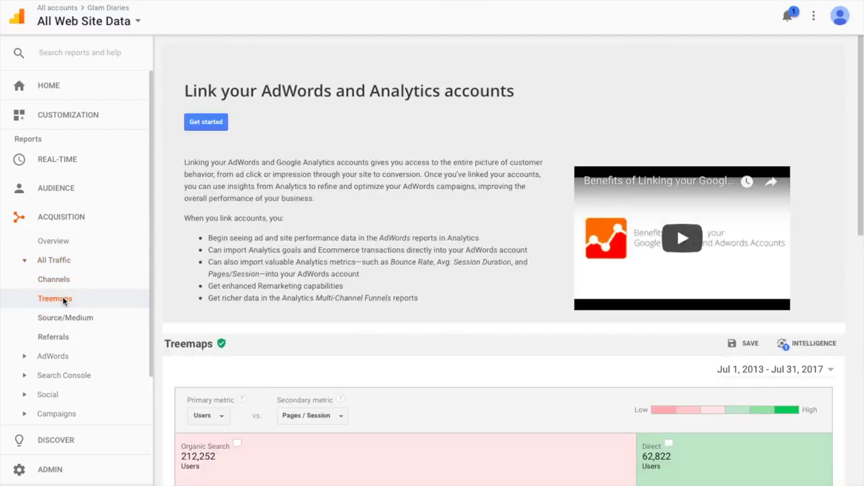
pyautogui.scroll(-3, 338, 374)
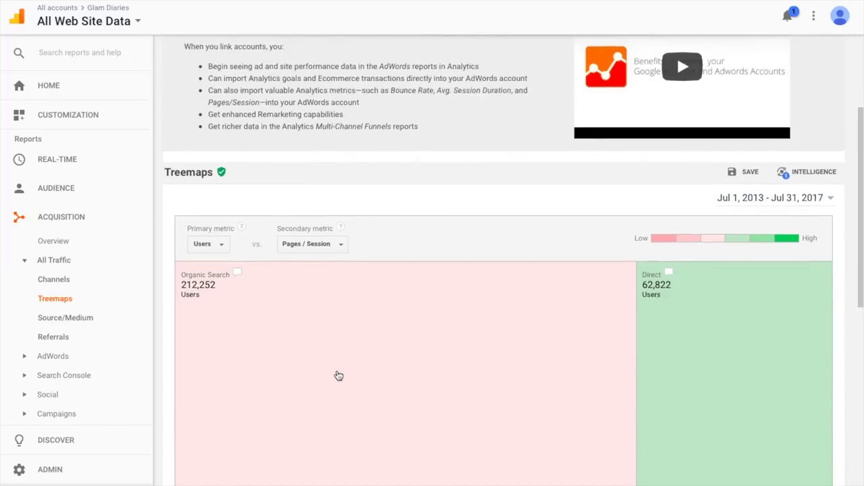
pyautogui.scroll(-2, 338, 376)
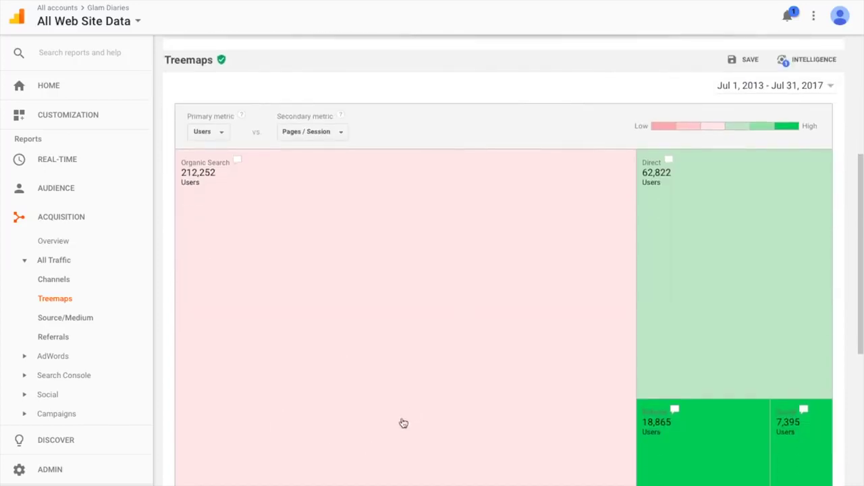
pyautogui.scroll(-3, 326, 331)
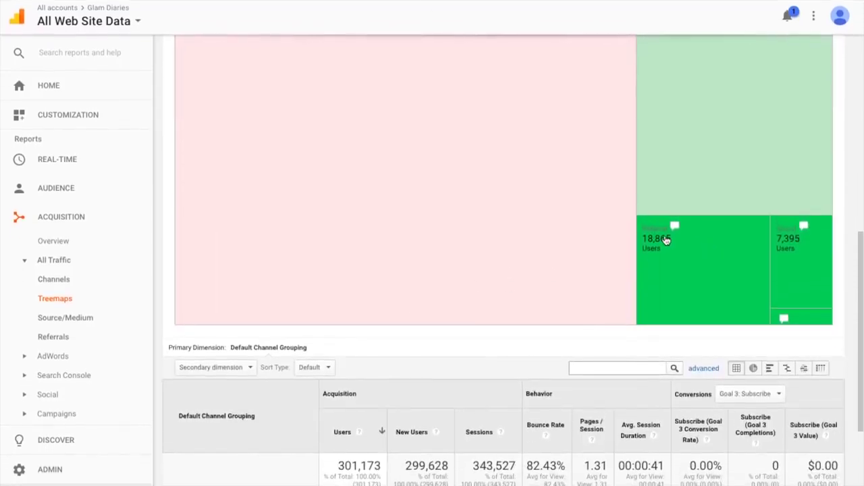
# Drill into the Referral block of the treemap and examine its referring sources in the map and table.
pyautogui.click(664, 252)
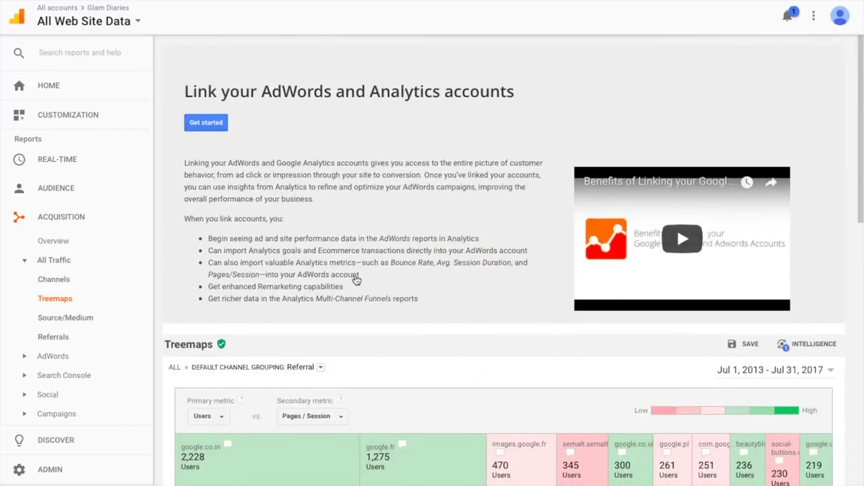
pyautogui.scroll(-4, 356, 279)
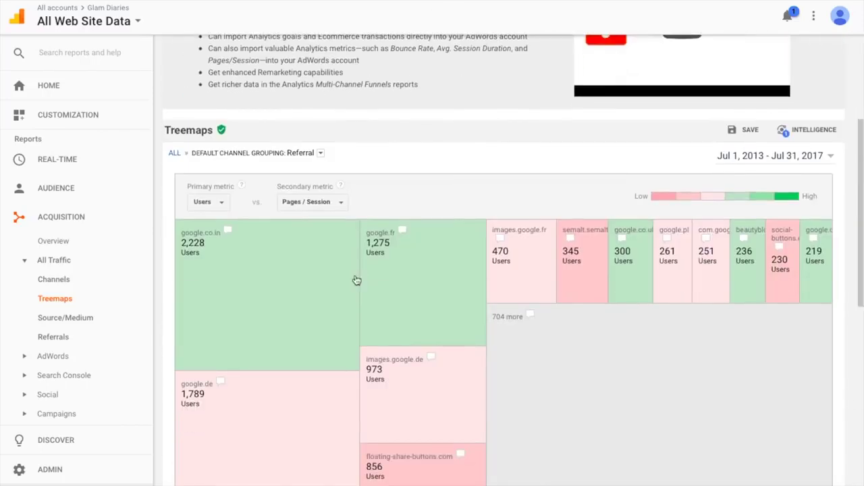
pyautogui.scroll(-2, 356, 279)
pyautogui.scroll(-2, 313, 151)
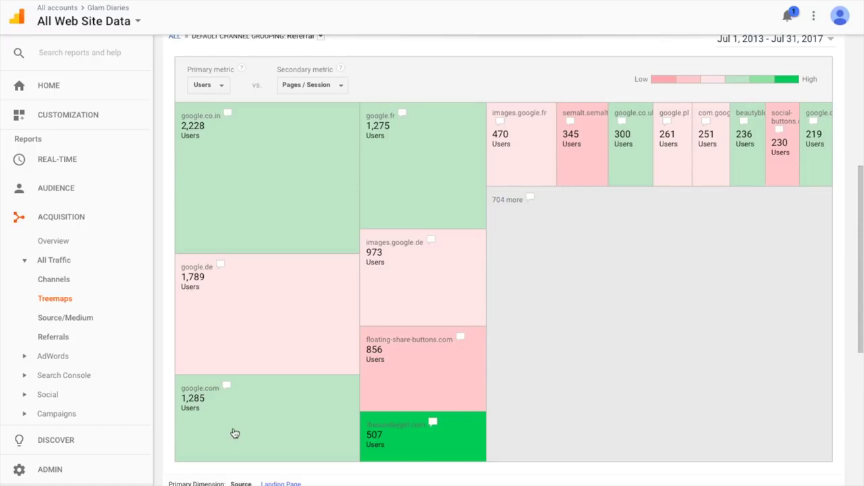
pyautogui.scroll(-5, 234, 433)
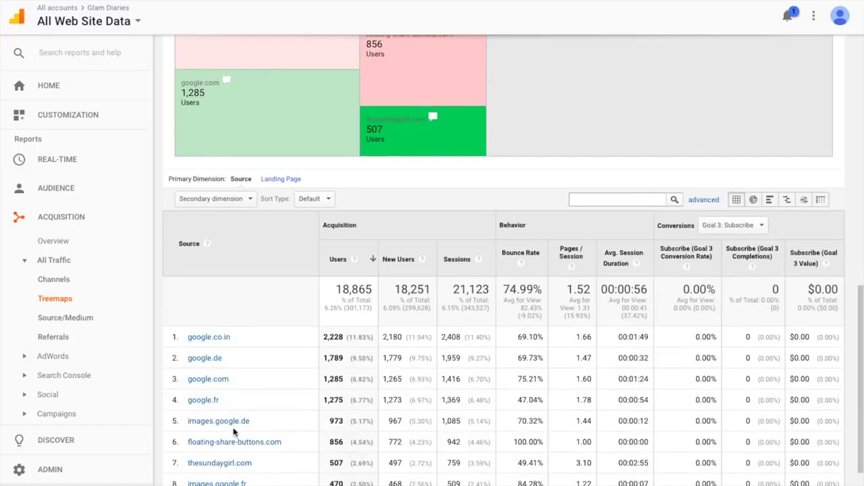
pyautogui.scroll(-2, 234, 433)
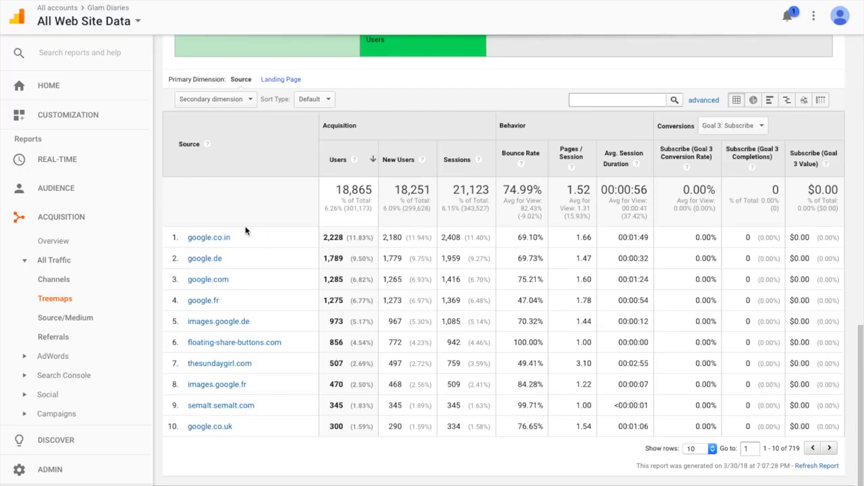
# Open the All Traffic Source/Medium report and review the source and medium pairs in its table.
pyautogui.click(85, 317)
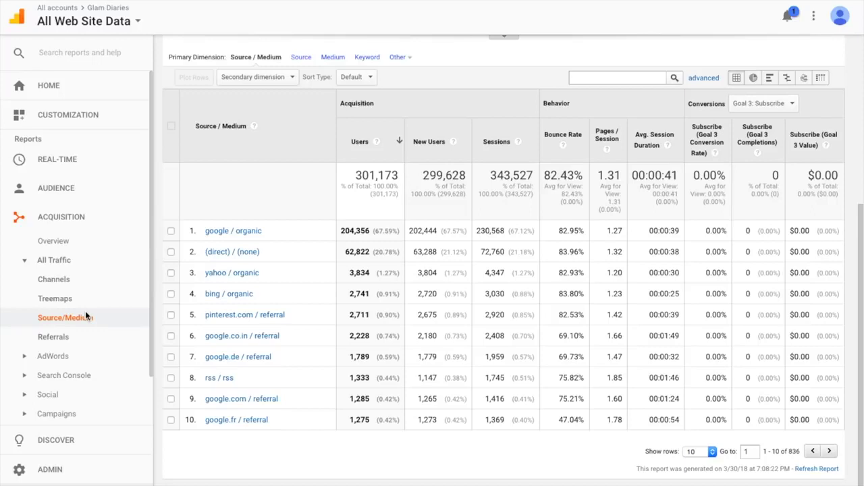
pyautogui.scroll(-1, 329, 405)
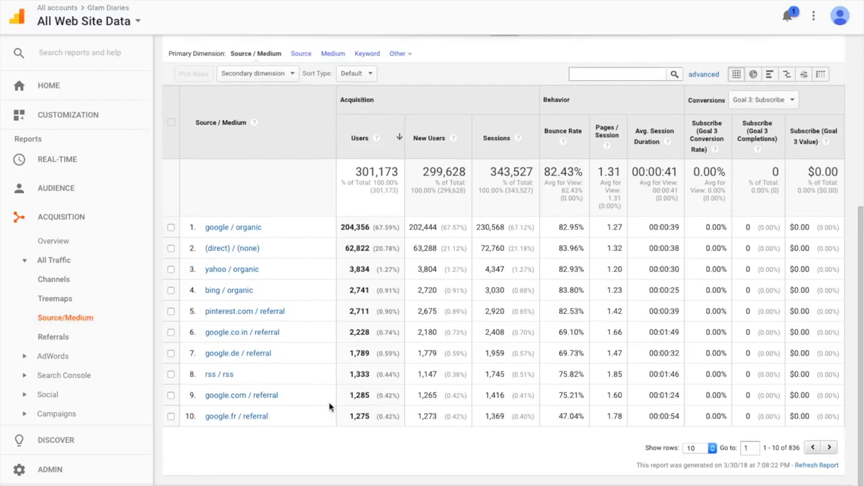
pyautogui.scroll(1, 329, 406)
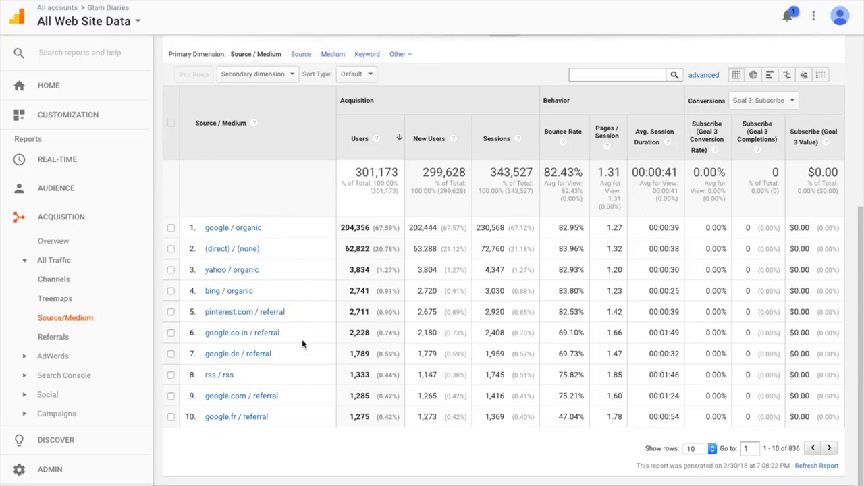
pyautogui.scroll(2, 299, 363)
pyautogui.scroll(-2, 299, 363)
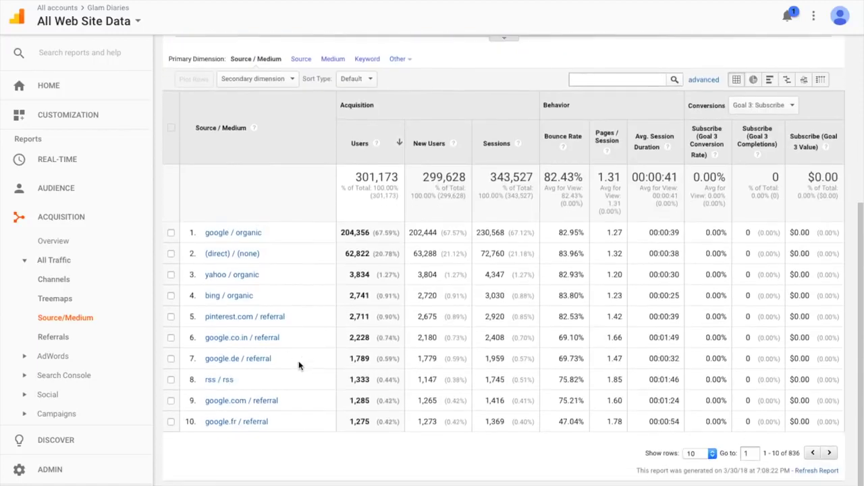
# Review the referring sources in the All Traffic Referrals report and open the AdWords Campaigns report.
pyautogui.click(92, 341)
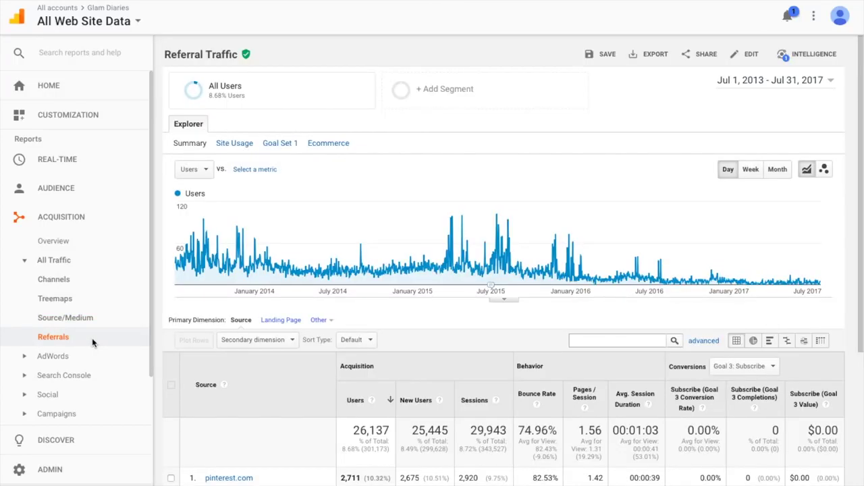
pyautogui.scroll(-3, 303, 343)
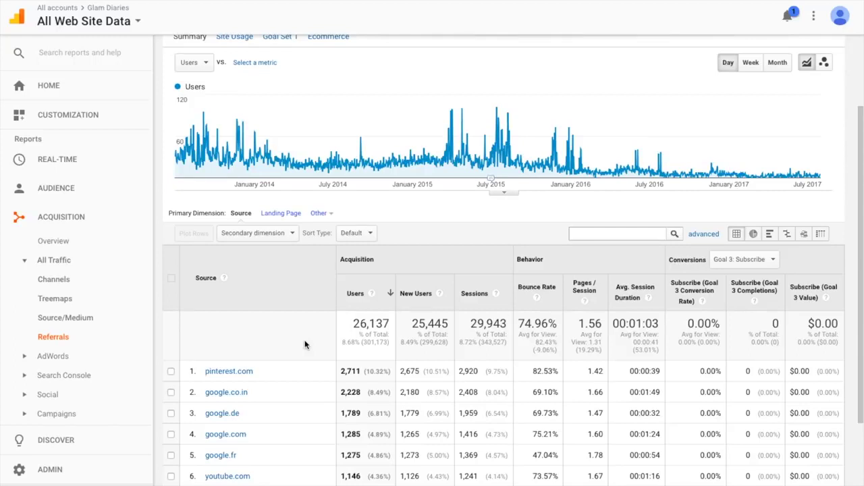
pyautogui.click(45, 358)
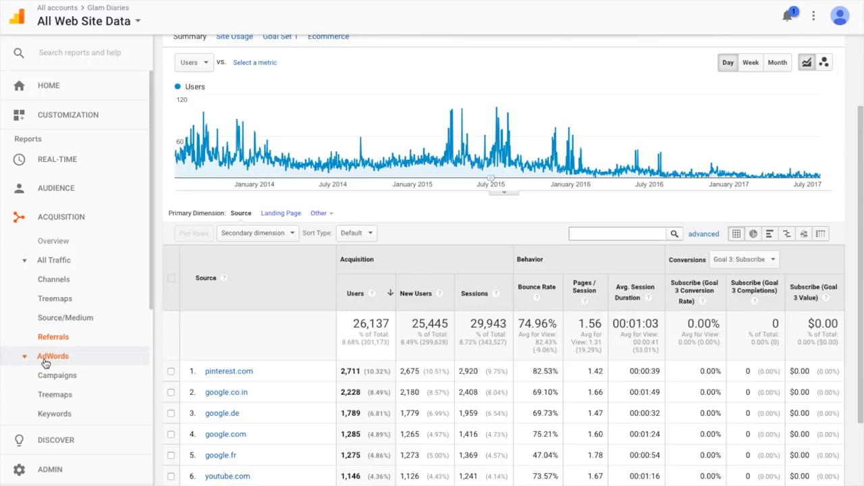
pyautogui.click(62, 376)
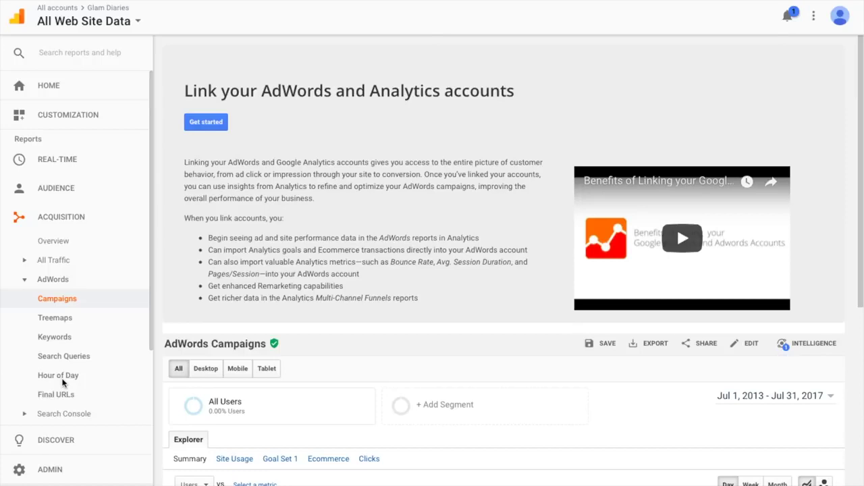
# Open the Landing Pages report under Search Console.
pyautogui.scroll(-2, 94, 328)
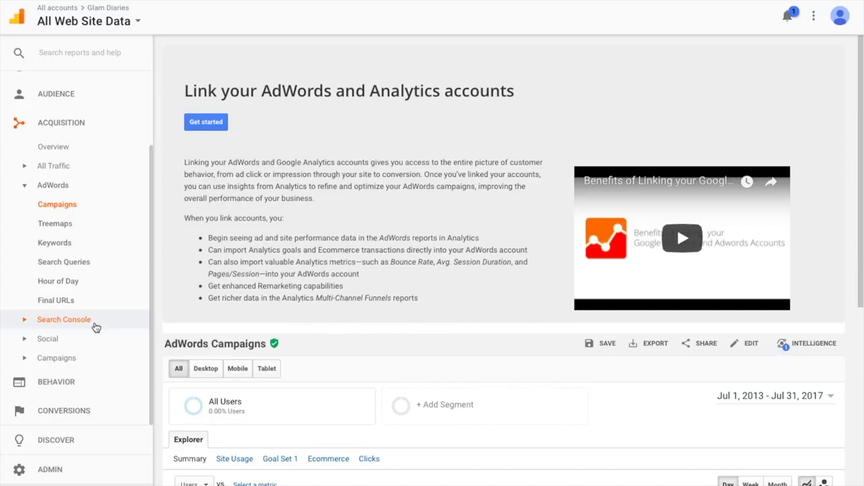
pyautogui.click(94, 323)
pyautogui.click(81, 339)
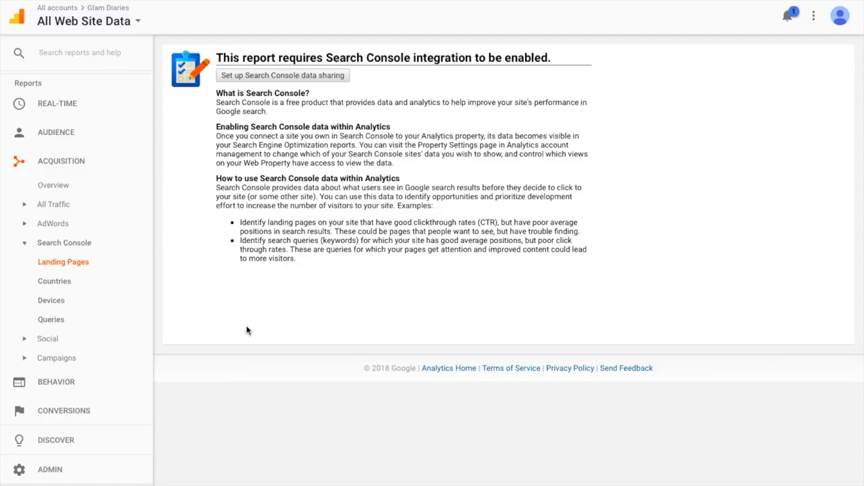
# Open the Social Overview report and review the social networks ranked by sessions.
pyautogui.click(68, 339)
pyautogui.click(62, 357)
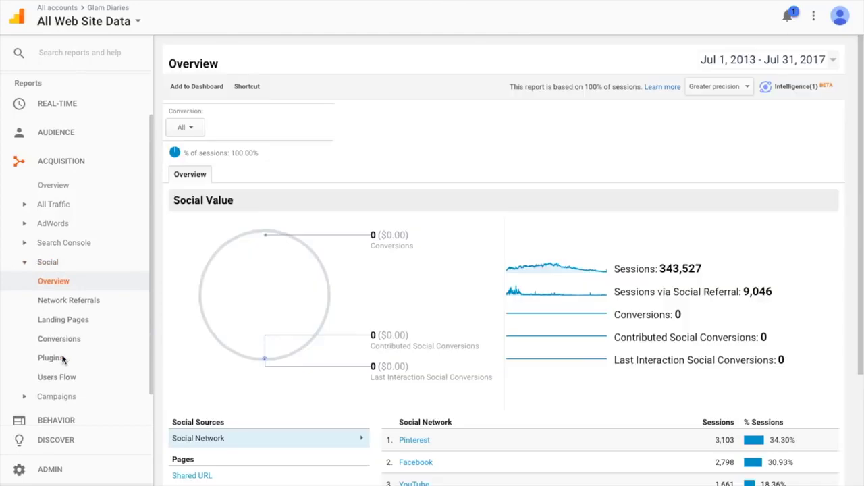
pyautogui.scroll(-1, 216, 324)
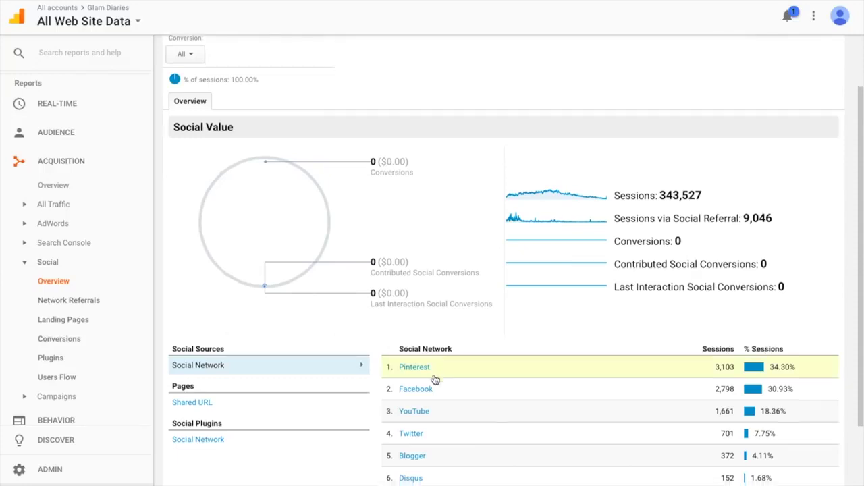
pyautogui.scroll(-2, 434, 378)
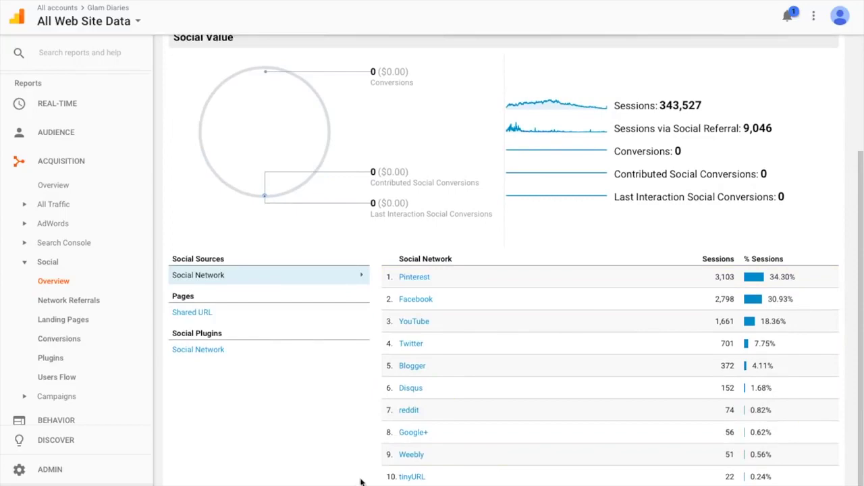
# Drill into Pinterest from the social network list and review its shared URLs and session charts.
pyautogui.click(424, 277)
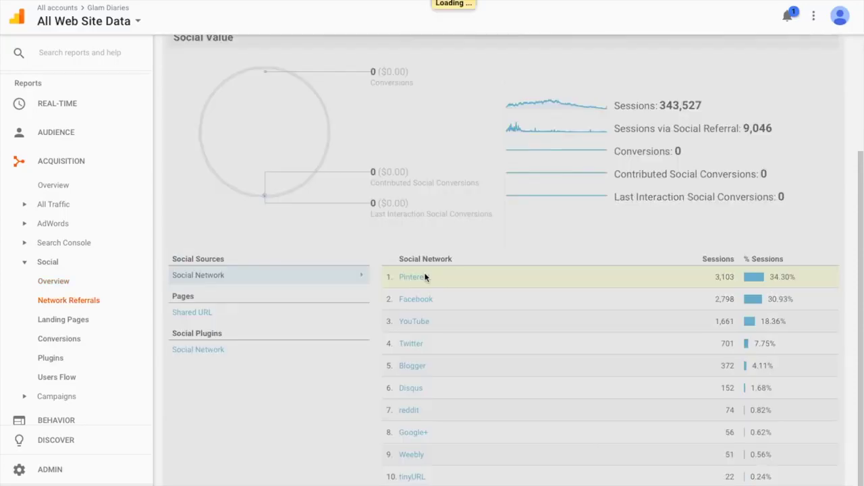
pyautogui.scroll(-3, 400, 422)
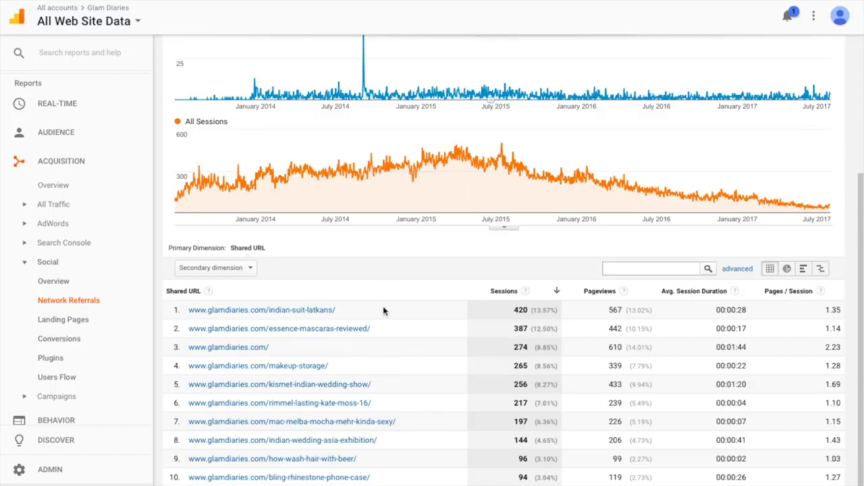
pyautogui.scroll(3, 382, 312)
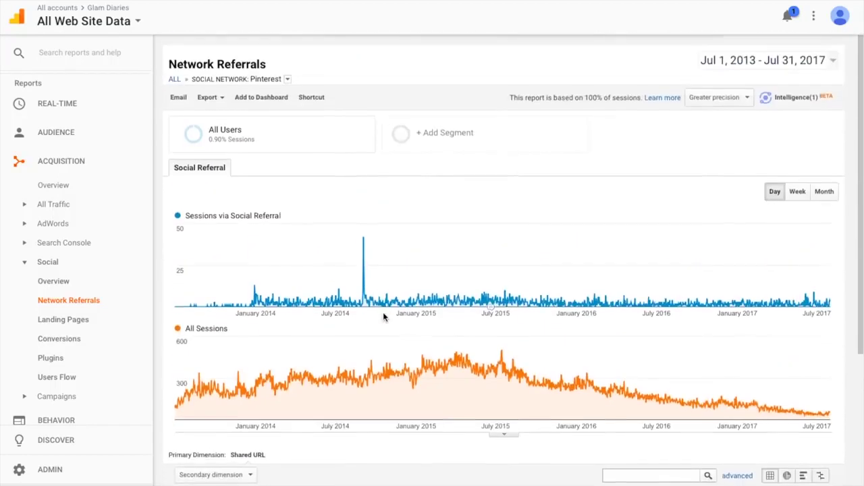
# Return to the Social Overview and drill into Facebook to review its shared URLs.
pyautogui.click(62, 280)
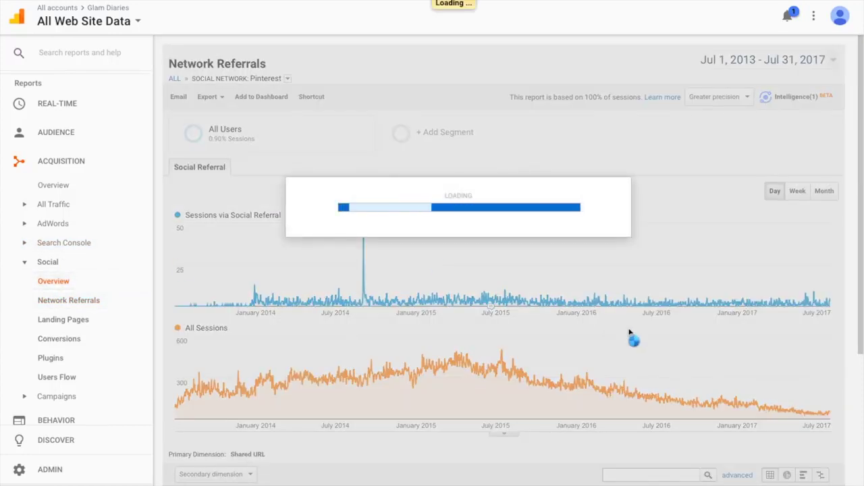
pyautogui.scroll(-3, 607, 358)
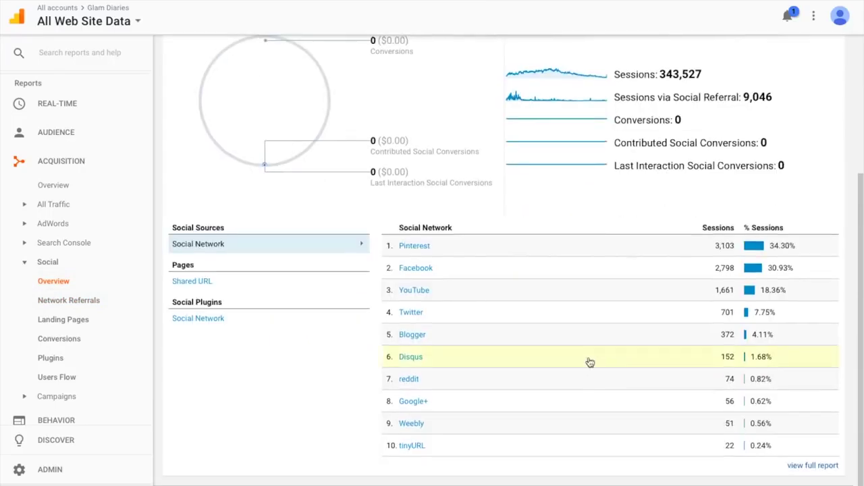
pyautogui.click(417, 268)
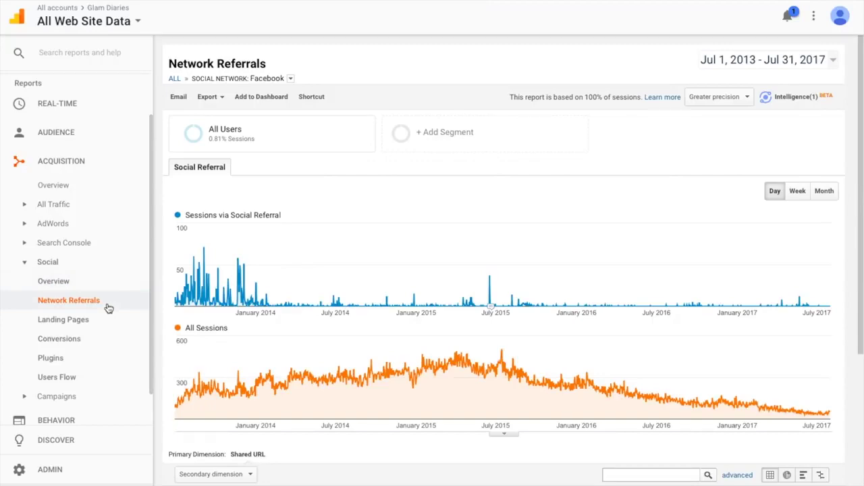
pyautogui.scroll(-3, 223, 395)
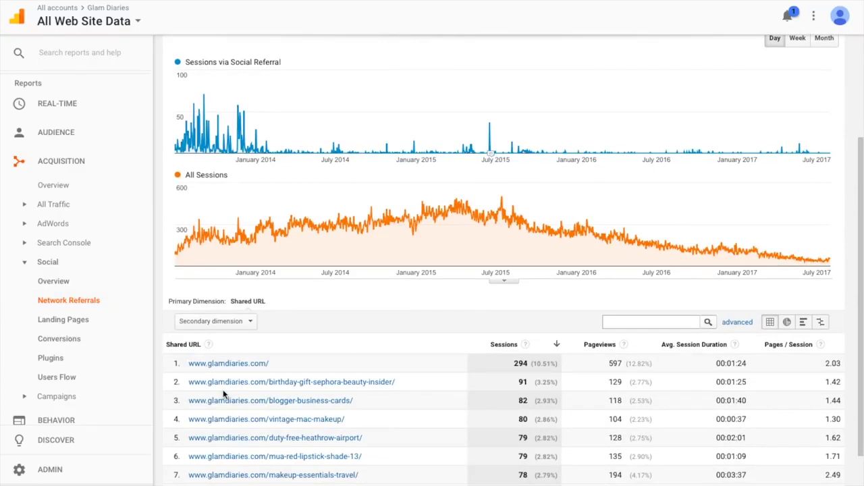
# Open the Social Landing Pages report and review the shared URLs and session charts.
pyautogui.click(64, 319)
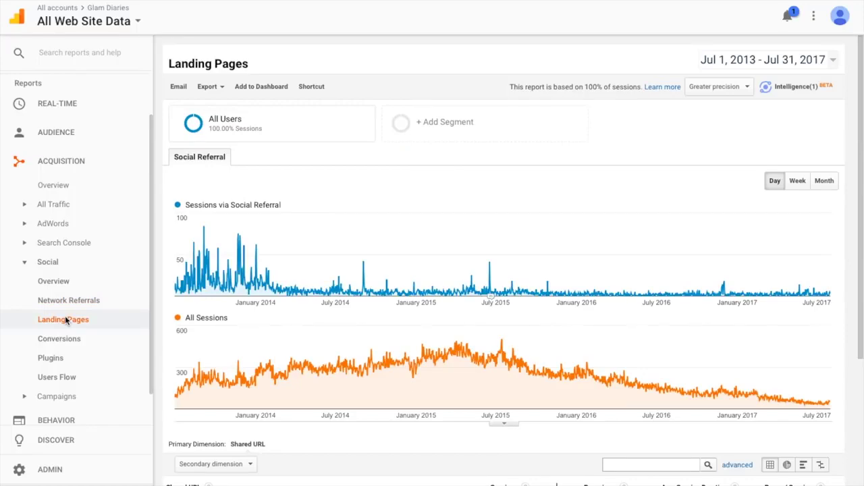
pyautogui.scroll(-3, 196, 385)
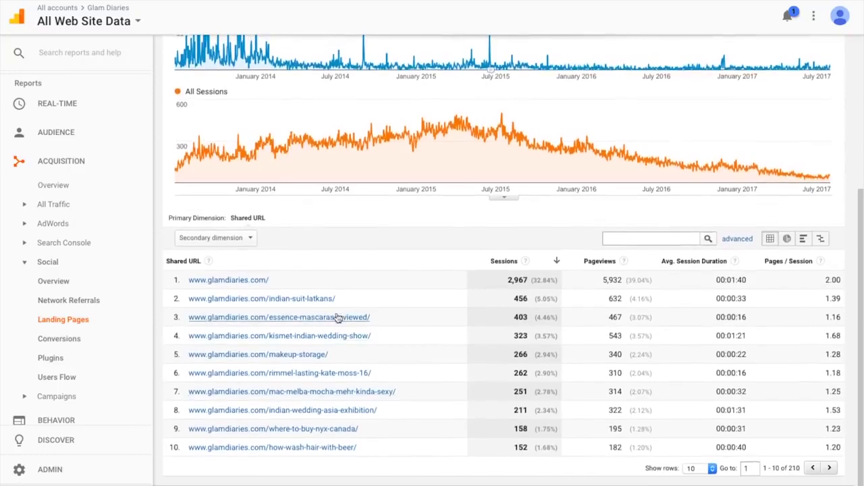
pyautogui.scroll(3, 376, 322)
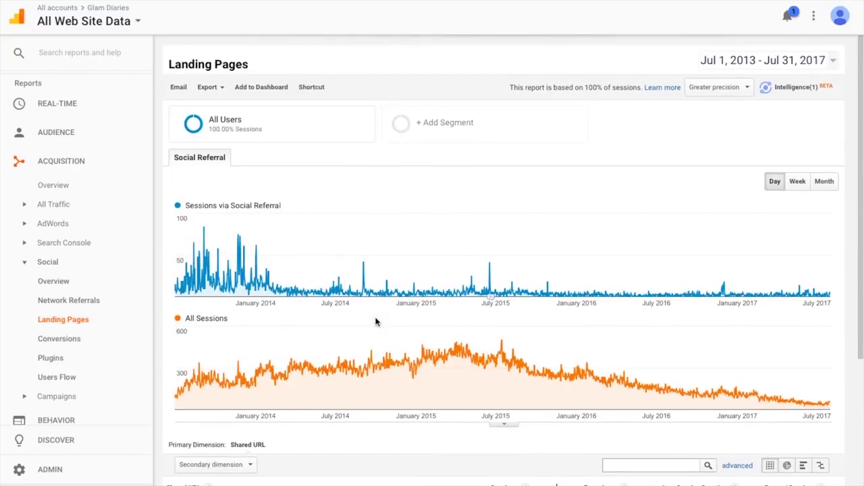
# View the Social Conversions report and the Social Plugins report.
pyautogui.click(79, 342)
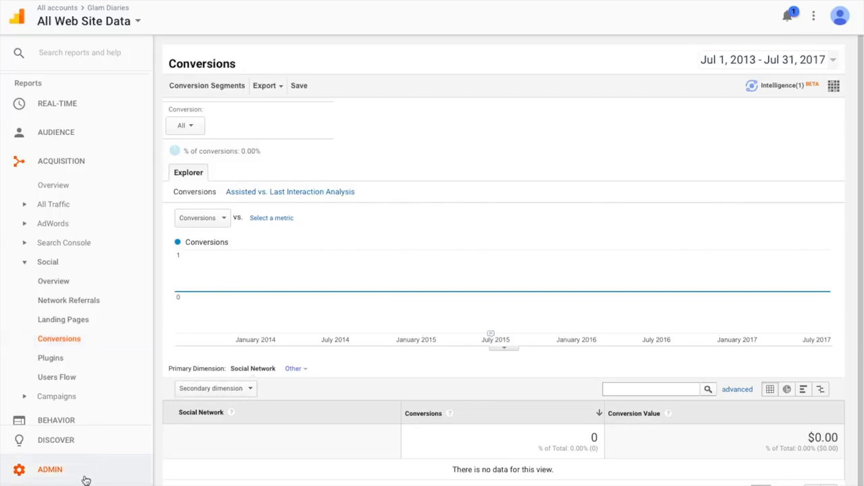
pyautogui.click(75, 358)
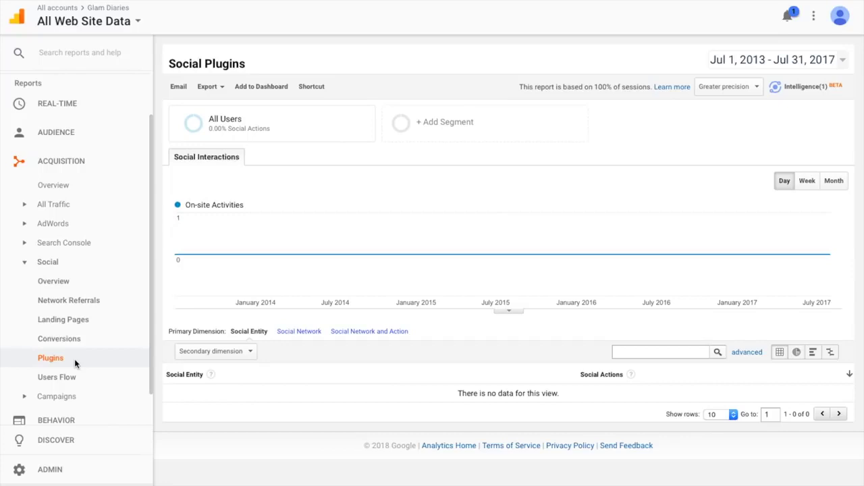
# Open the Social Users Flow report and follow the paths from social networks through starting pages and interactions.
pyautogui.scroll(-1, 73, 336)
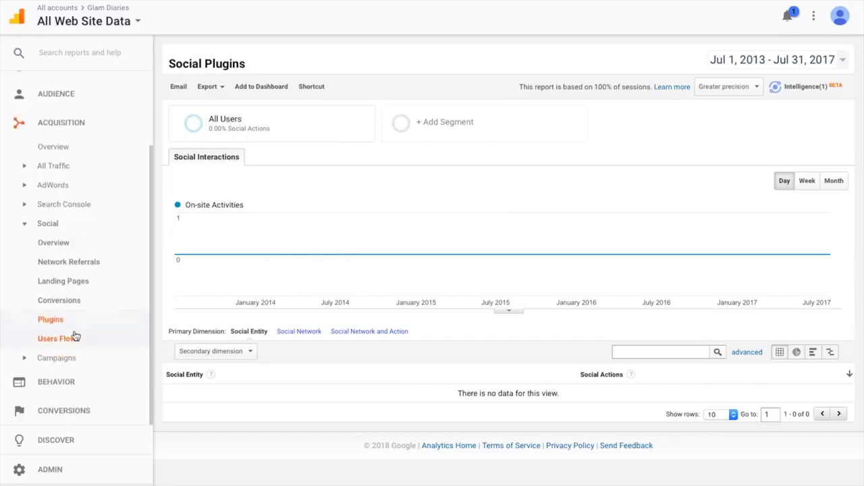
pyautogui.click(75, 335)
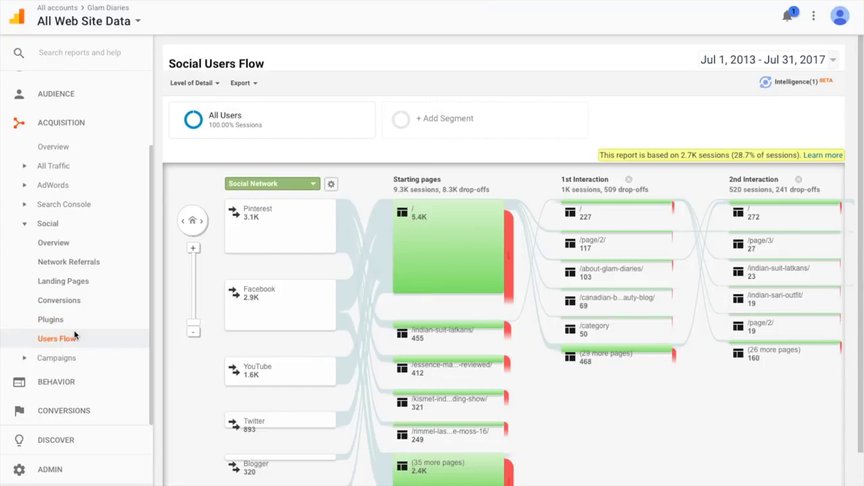
pyautogui.scroll(-1, 160, 380)
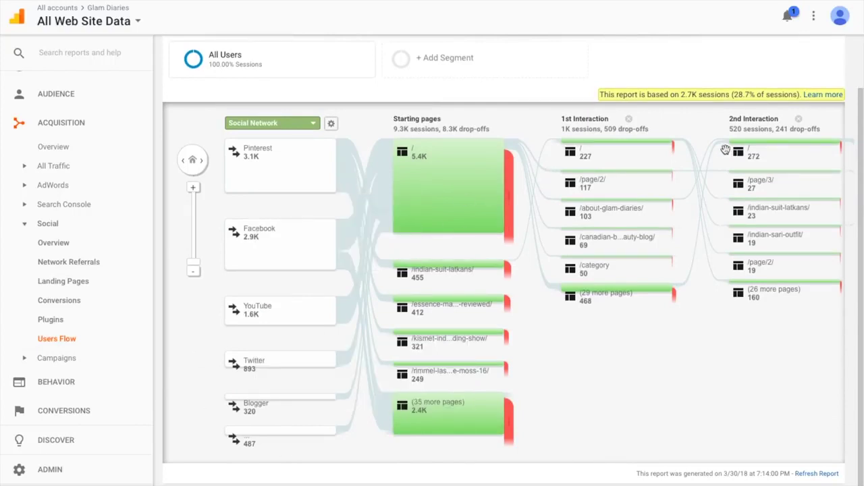
pyautogui.moveTo(621, 209)
# Open the All Campaigns report under Acquisition Campaigns.
pyautogui.click(58, 359)
pyautogui.click(59, 376)
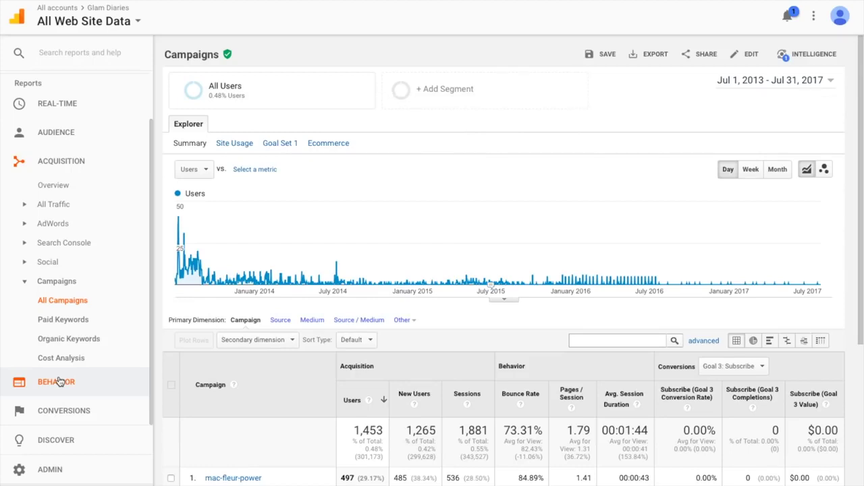
# Review the search terms in the Organic Keywords report and open the Cost Analysis report.
pyautogui.click(81, 337)
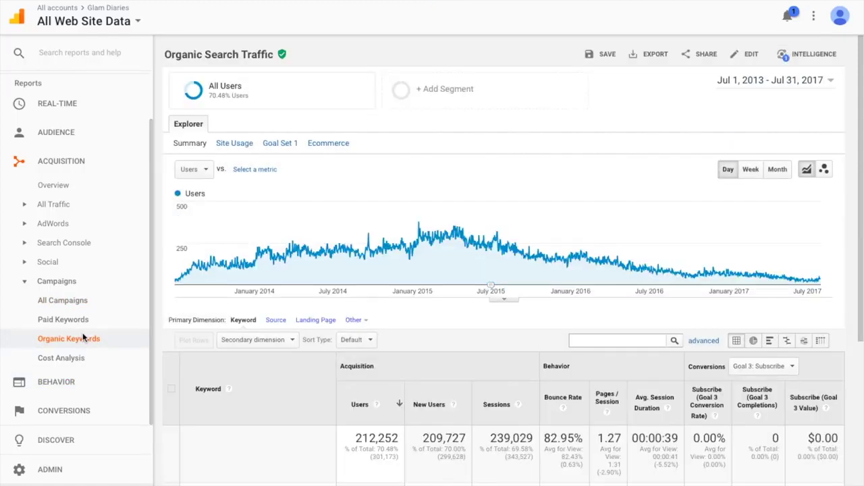
pyautogui.scroll(-4, 320, 395)
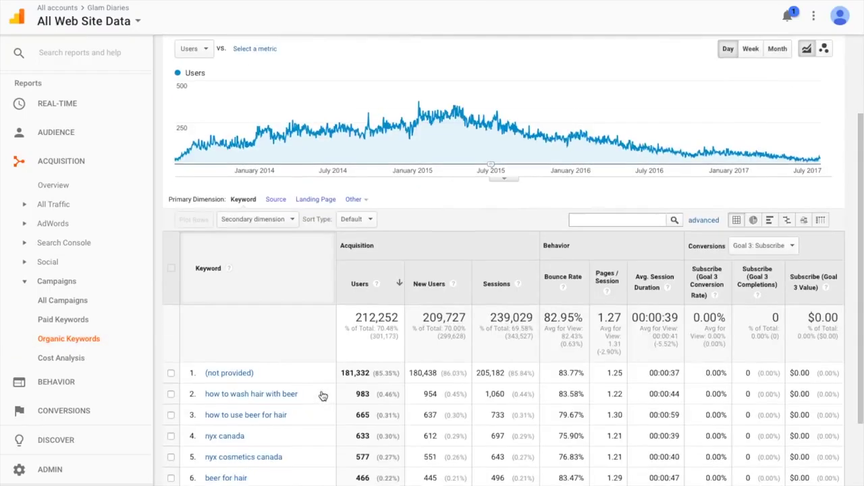
pyautogui.scroll(4, 321, 395)
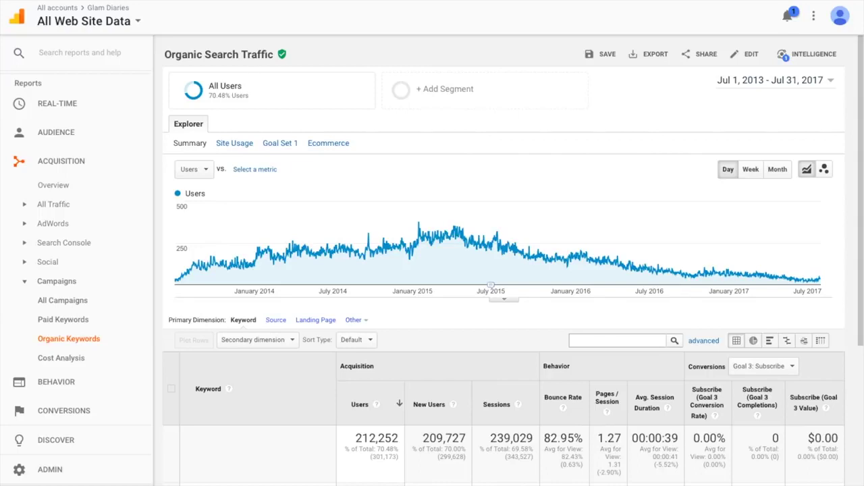
pyautogui.click(84, 351)
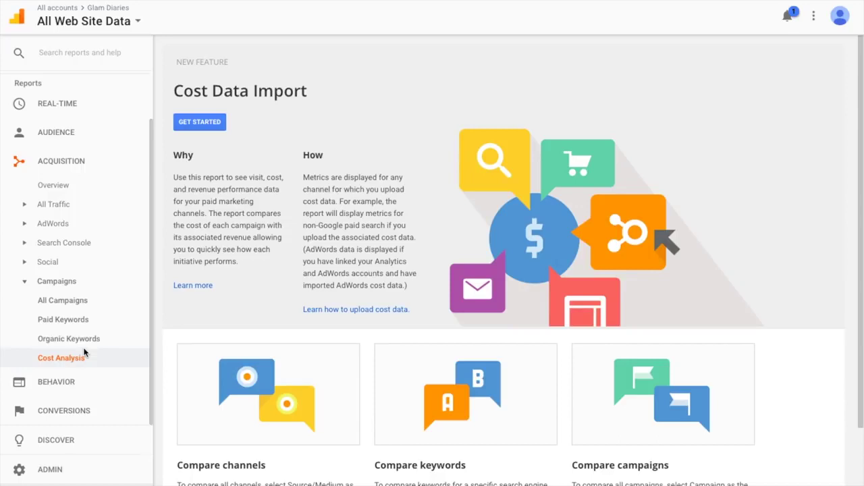
# Open the Behavior Overview report and review its pageview metrics and list of most-viewed pages.
pyautogui.click(54, 386)
pyautogui.click(66, 279)
pyautogui.click(66, 275)
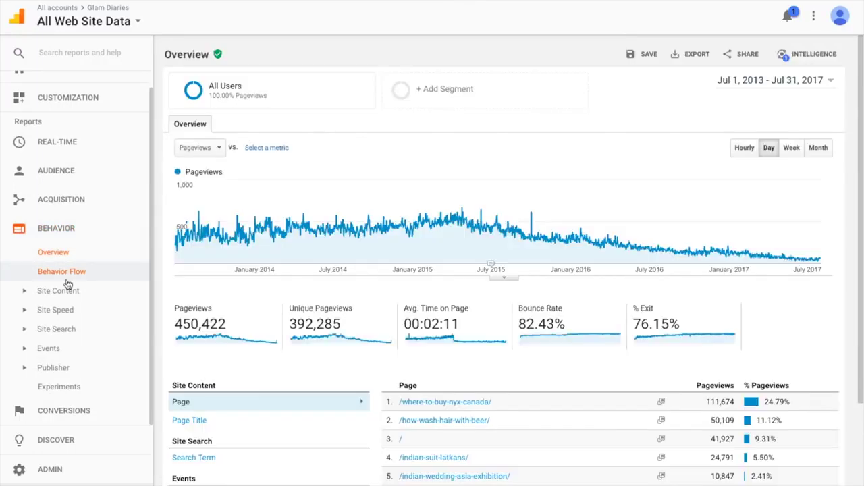
pyautogui.scroll(-2, 274, 284)
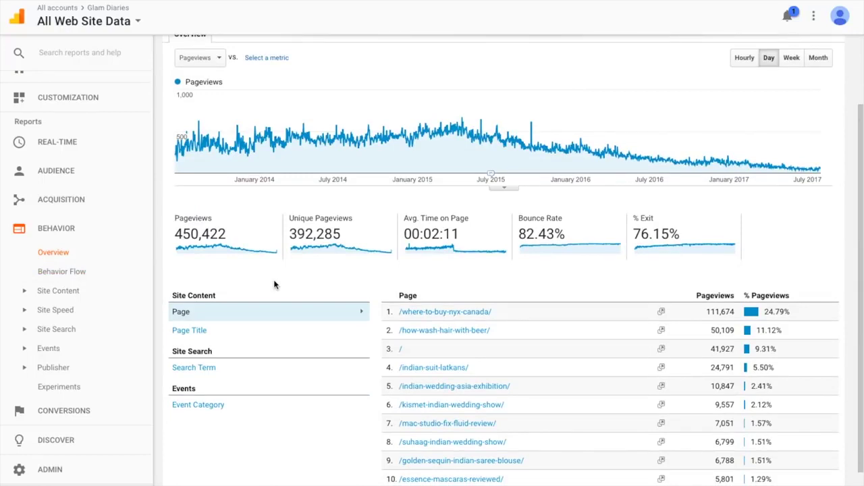
pyautogui.scroll(2, 274, 284)
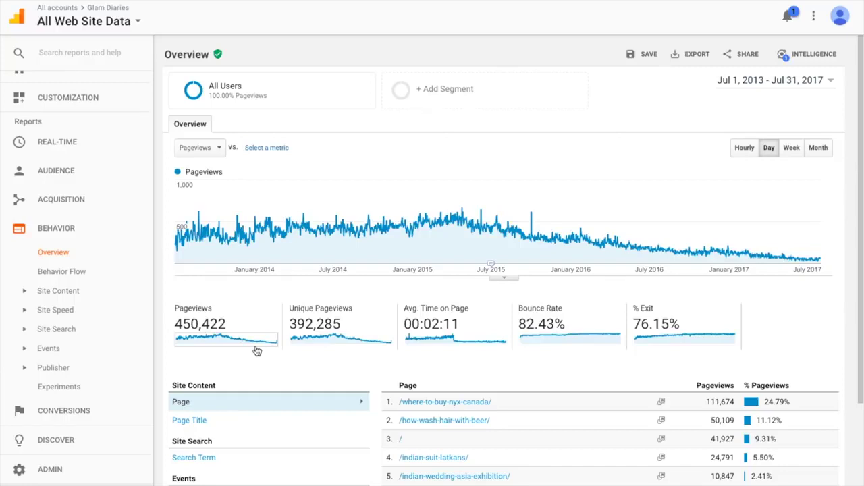
# Open the Behavior Flow report and examine the paths from landing pages through the interactions.
pyautogui.click(88, 272)
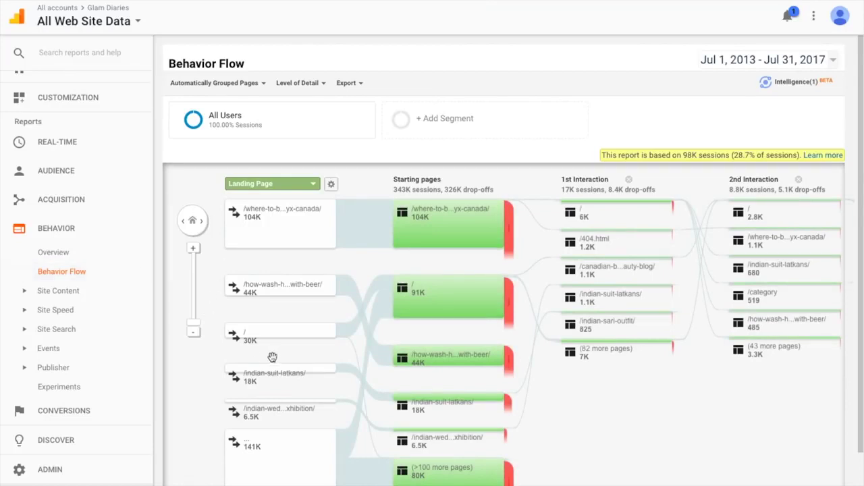
pyautogui.scroll(-1, 275, 358)
pyautogui.scroll(-1, 274, 358)
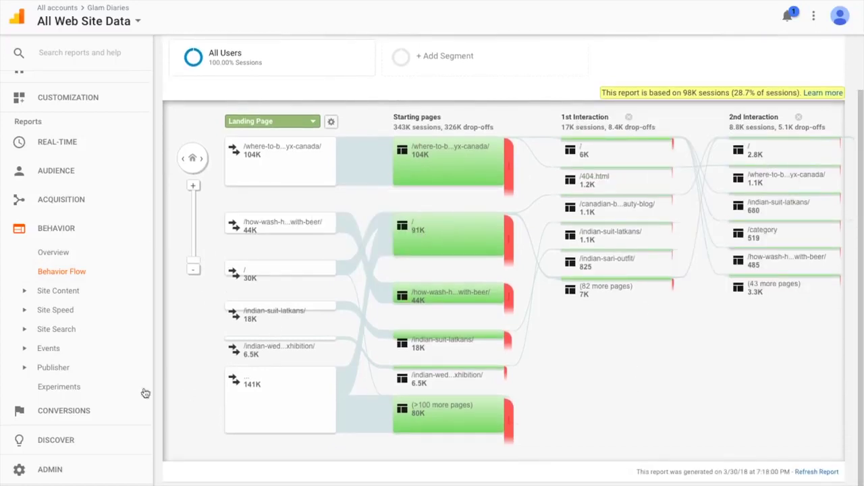
# Open the All Pages report under Site Content.
pyautogui.click(74, 291)
pyautogui.click(70, 310)
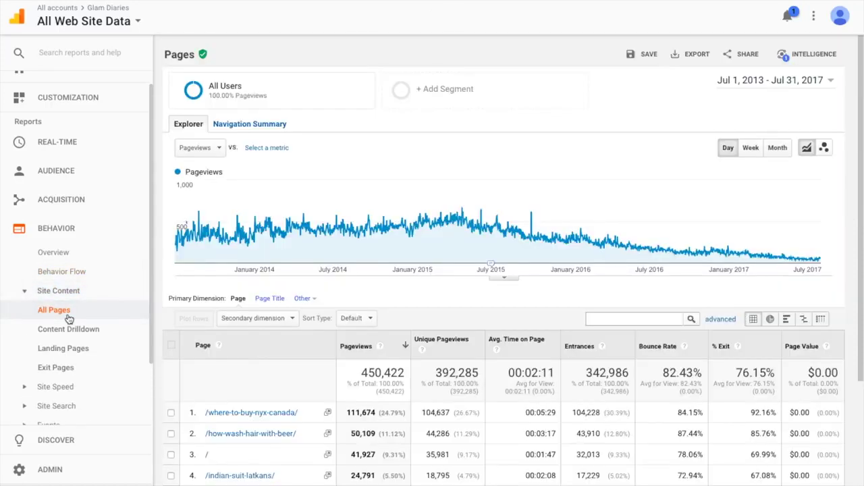
# Review the page list in the All Pages report, and open the Content Drilldown report to examine its page paths.
pyautogui.scroll(-1, 170, 415)
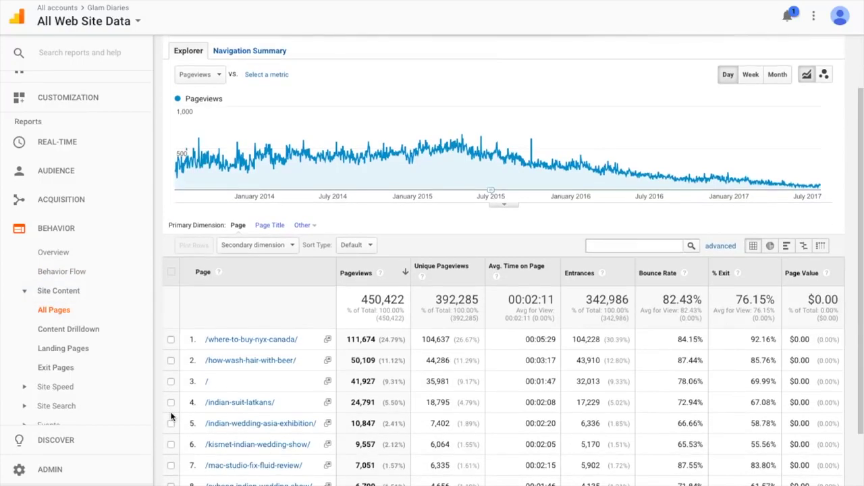
pyautogui.scroll(1, 171, 419)
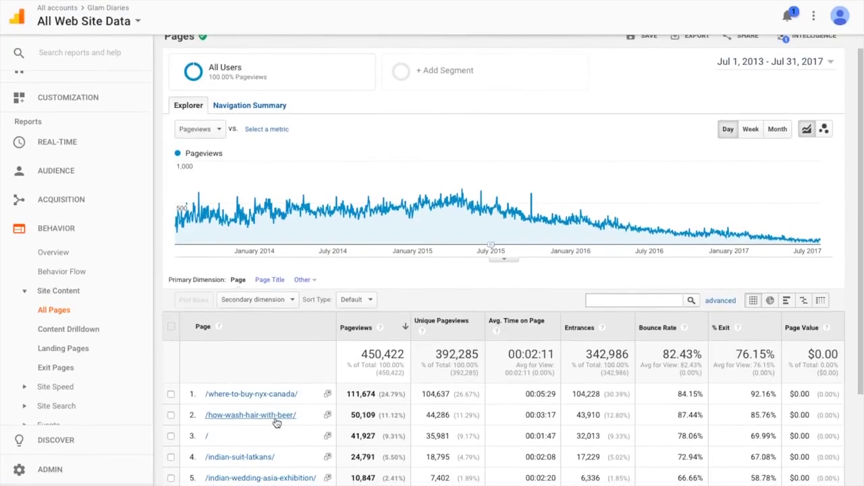
pyautogui.click(76, 329)
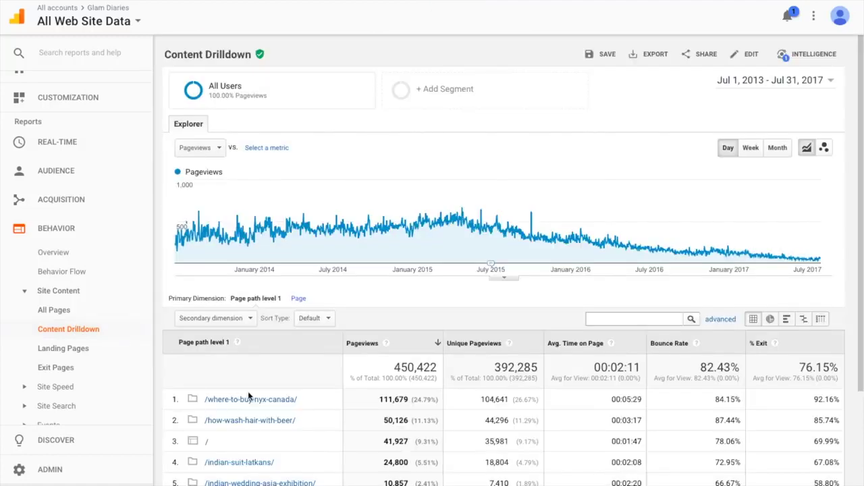
pyautogui.scroll(-2, 248, 396)
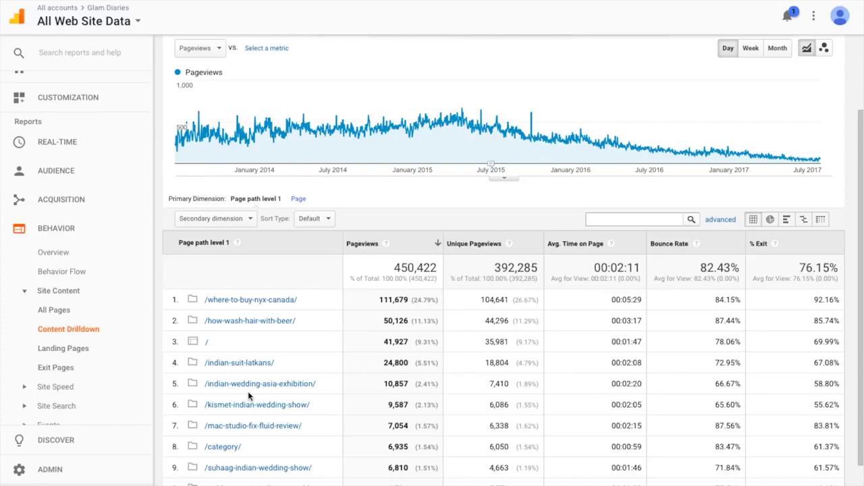
pyautogui.scroll(-1, 285, 366)
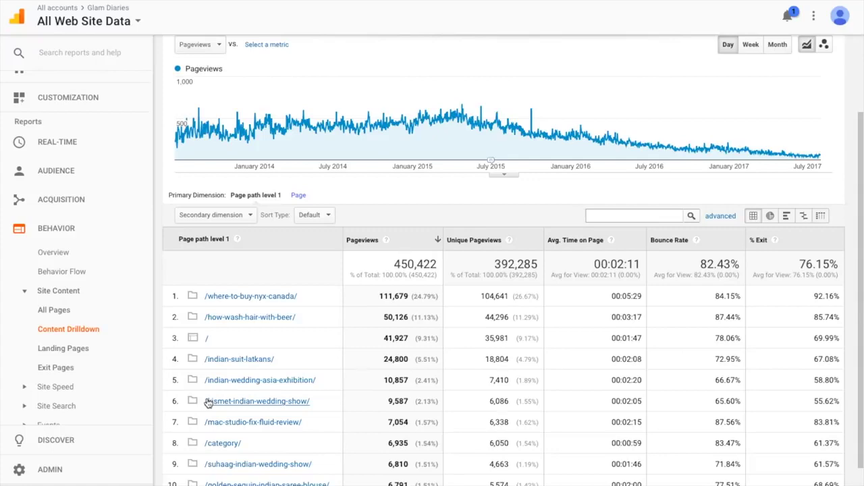
# Open the Landing Pages report and review its entries, and open the Exit Pages report to examine exits per page.
pyautogui.click(81, 348)
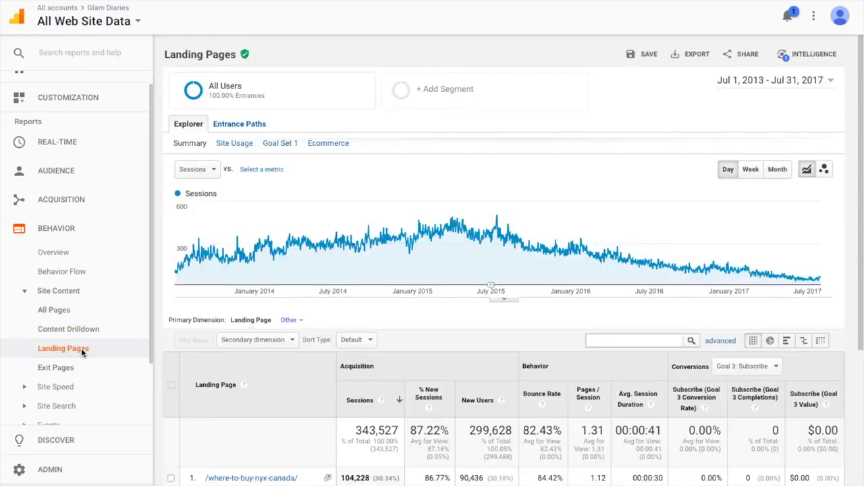
pyautogui.scroll(-2, 206, 390)
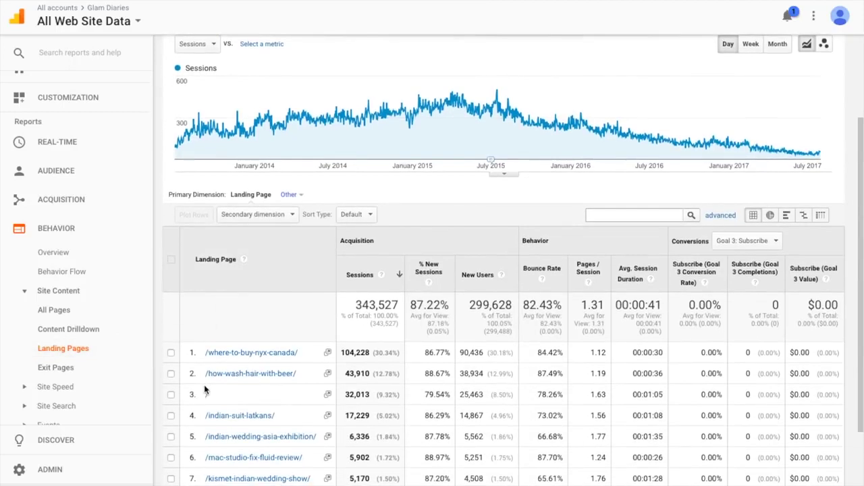
pyautogui.scroll(-2, 206, 390)
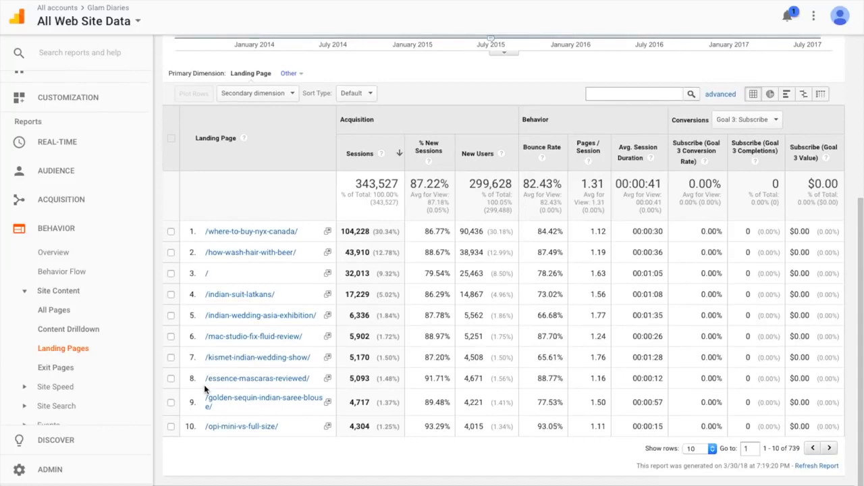
pyautogui.scroll(3, 206, 390)
pyautogui.click(64, 363)
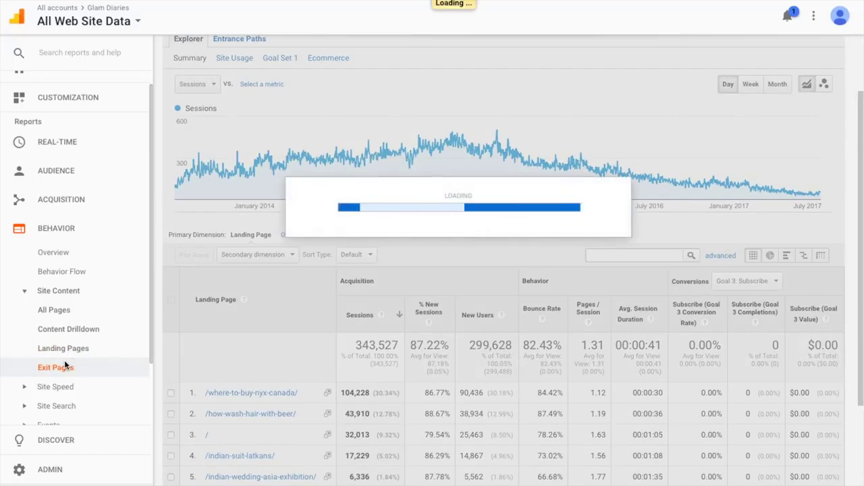
pyautogui.scroll(-3, 294, 353)
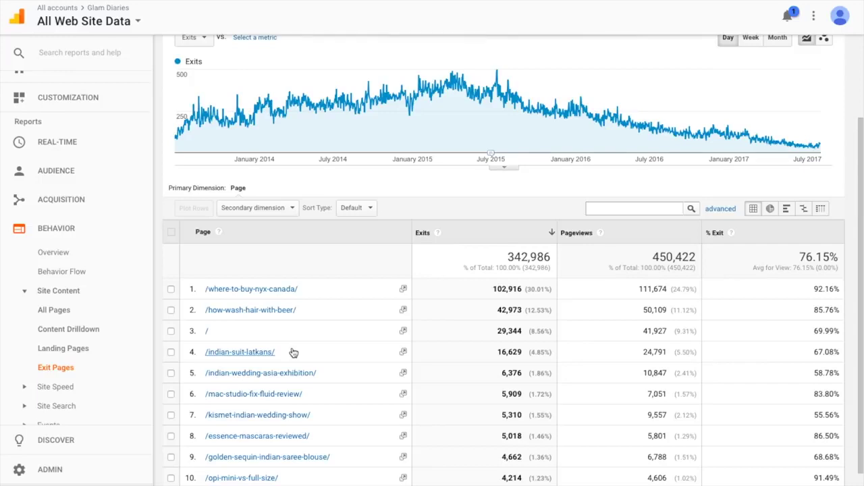
# Open the Site Speed Overview and the Page Timings report, and compare each page's load time with the site average.
pyautogui.click(78, 387)
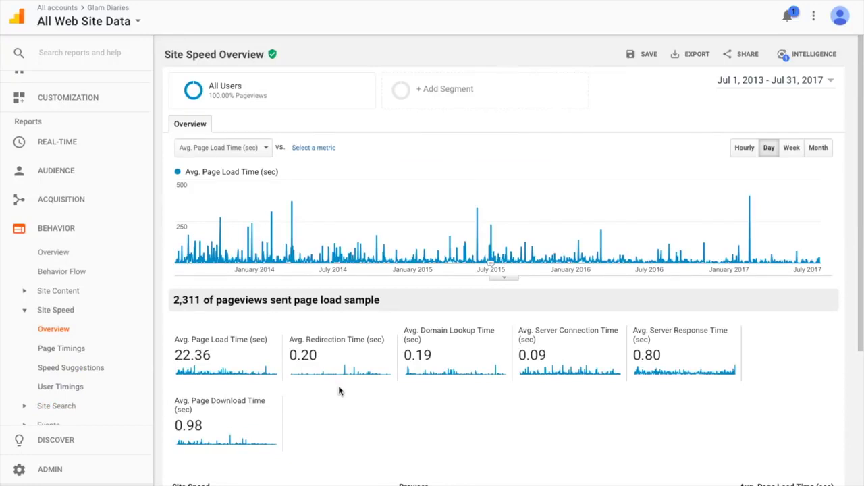
pyautogui.click(93, 350)
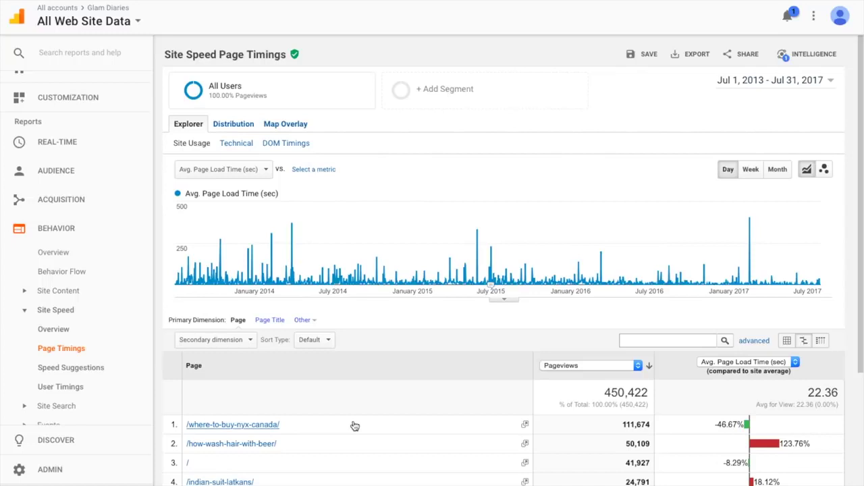
pyautogui.scroll(-1, 355, 425)
pyautogui.scroll(-1, 355, 426)
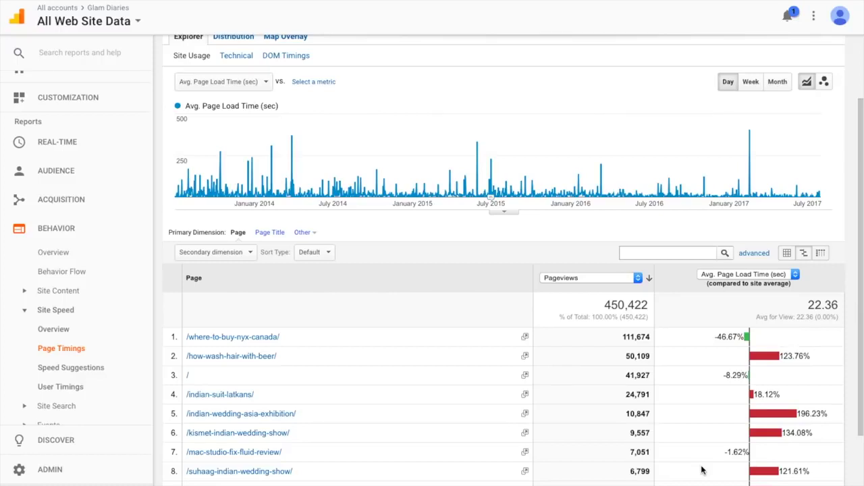
pyautogui.scroll(-2, 702, 471)
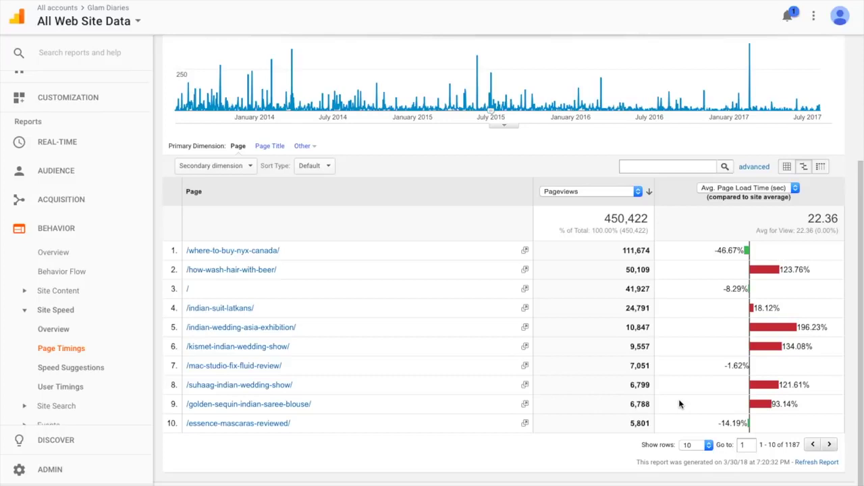
# Open the Speed Suggestions report and show the PageSpeed suggestions for /mac-studio-fix-fluid-review/.
pyautogui.click(97, 368)
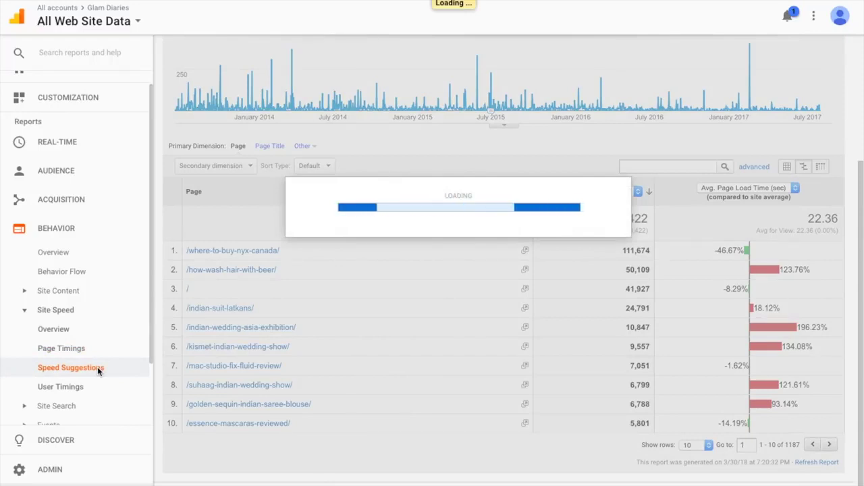
pyautogui.scroll(-2, 581, 363)
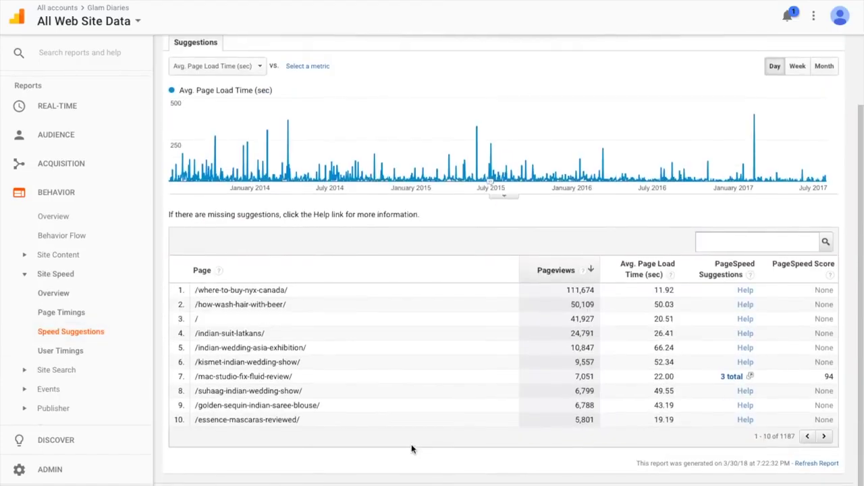
pyautogui.click(734, 380)
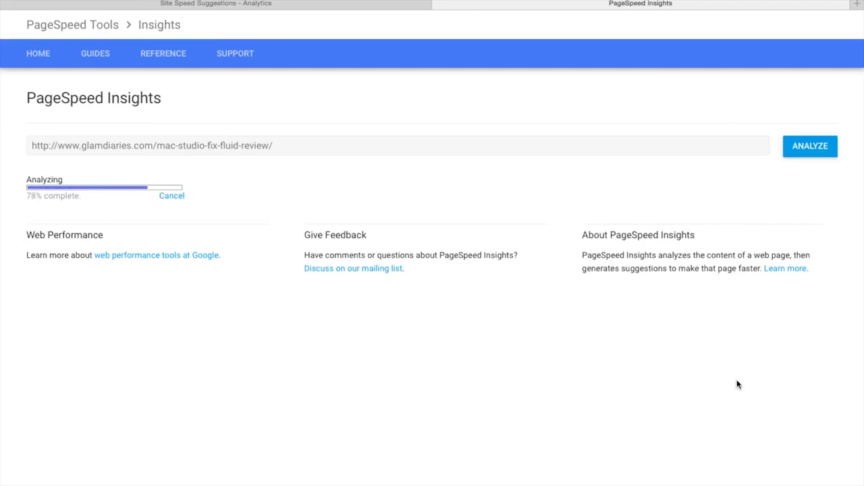
# Review the desktop scores, page stats and optimization suggestions in the PageSpeed Insights analysis.
pyautogui.scroll(-3, 737, 384)
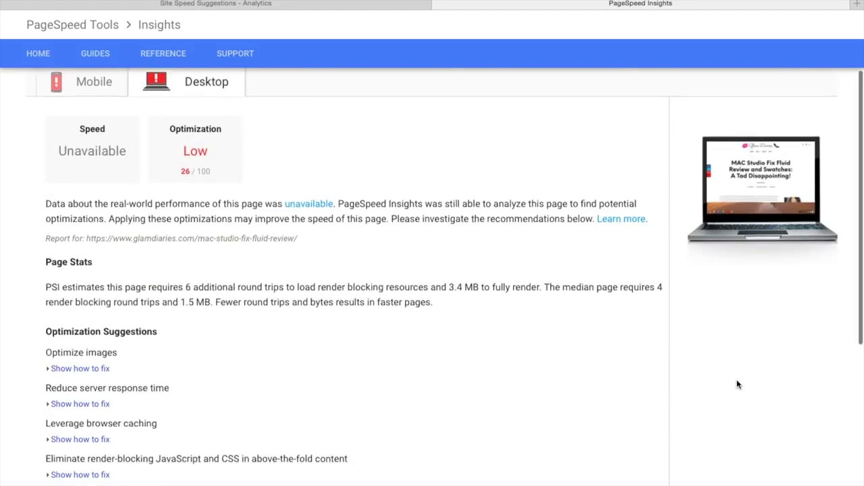
pyautogui.scroll(-3, 633, 395)
pyautogui.scroll(-1, 301, 201)
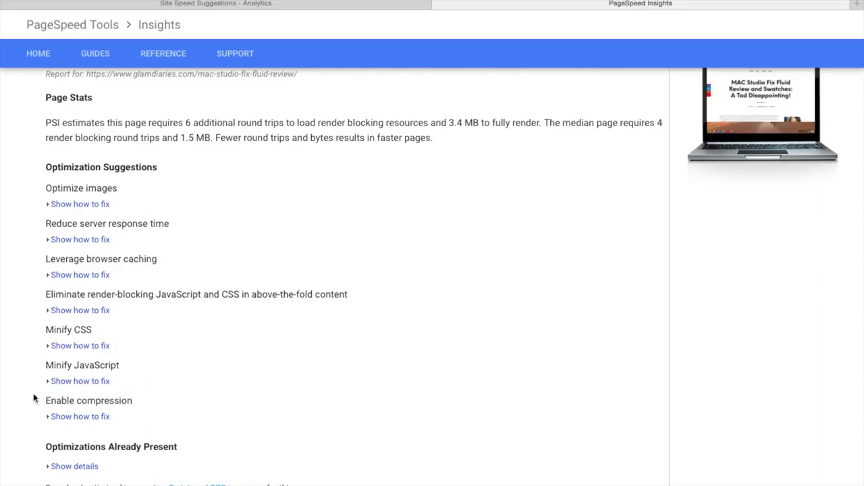
pyautogui.scroll(-3, 73, 347)
pyautogui.scroll(6, 73, 347)
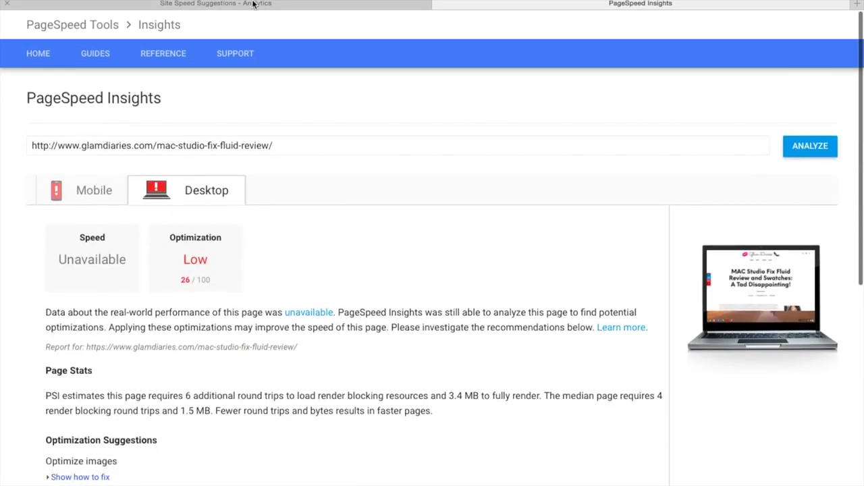
# Return to Google Analytics, open the Site Search Overview report and read the description of the Avg. Search Depth metric.
pyautogui.click(255, 4)
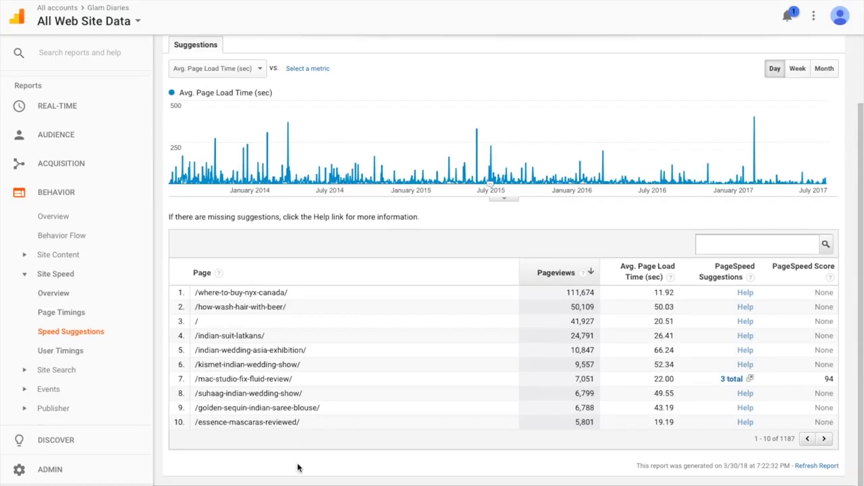
pyautogui.scroll(1, 297, 468)
pyautogui.click(57, 370)
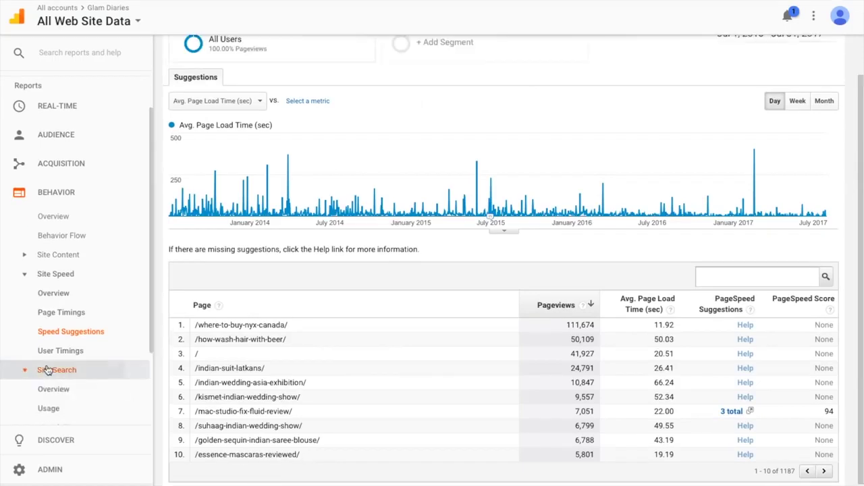
pyautogui.click(52, 389)
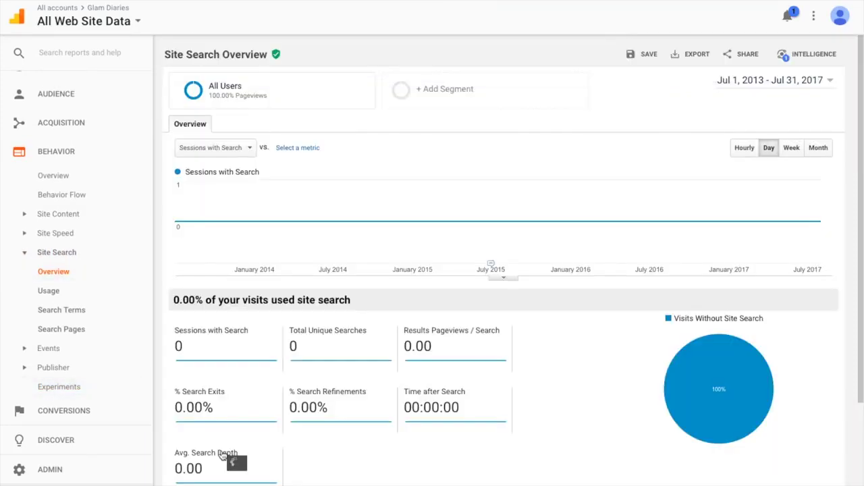
pyautogui.moveTo(222, 455)
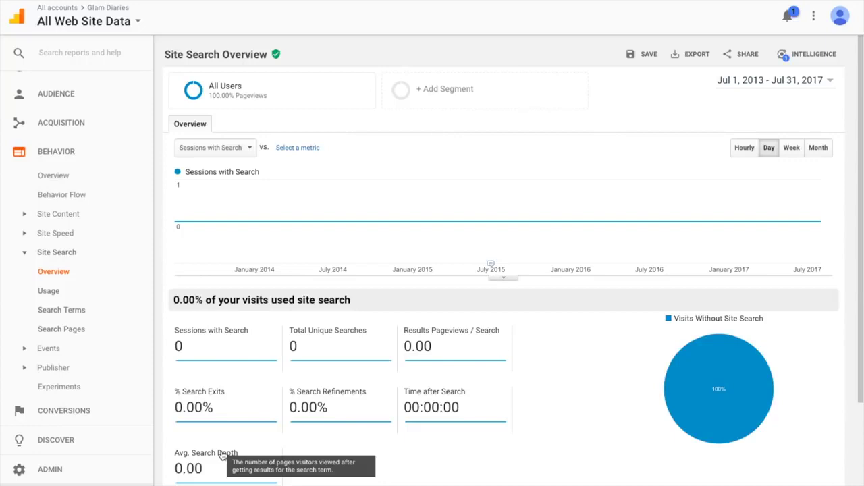
# Open the Events Overview and the Top Events report, and review the event categories and their totals.
pyautogui.click(118, 349)
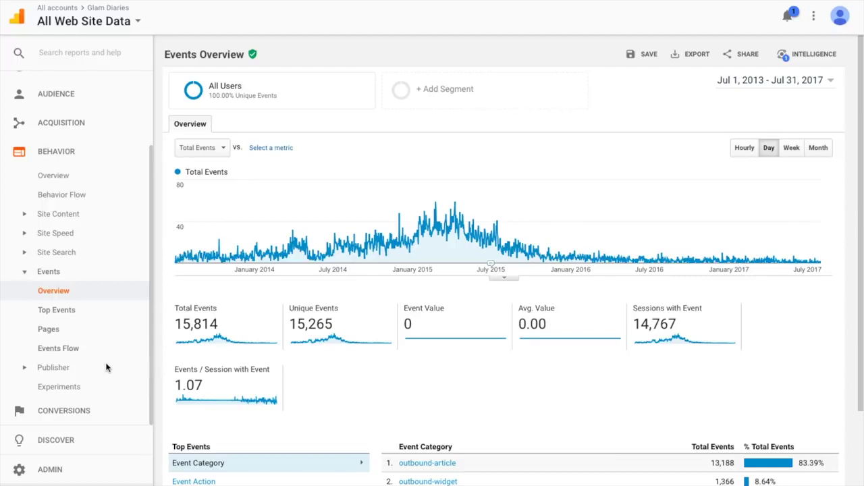
pyautogui.click(76, 312)
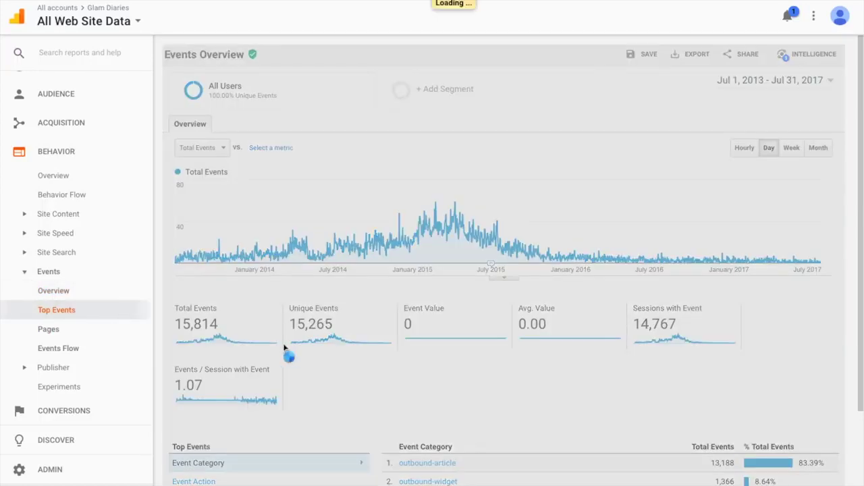
pyautogui.scroll(-3, 304, 371)
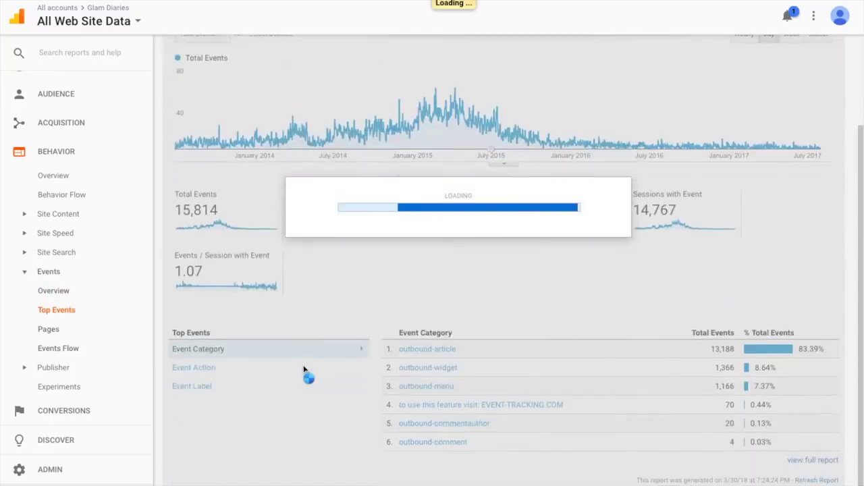
pyautogui.scroll(-3, 345, 470)
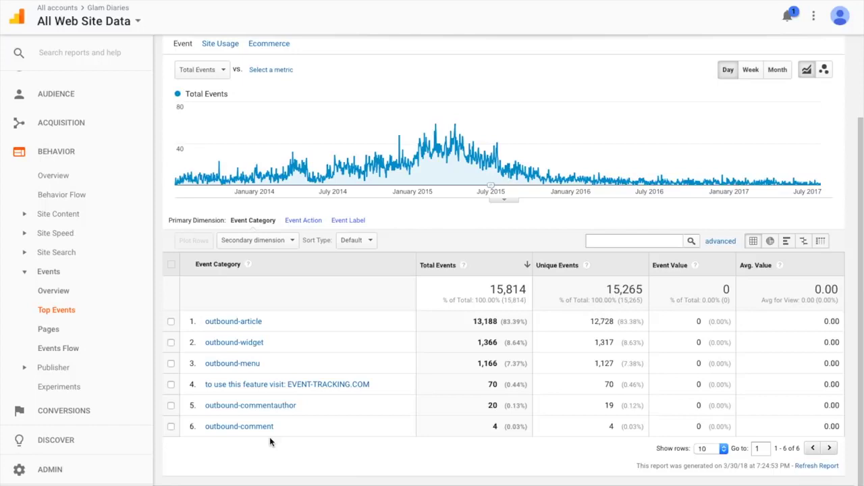
pyautogui.scroll(1, 269, 436)
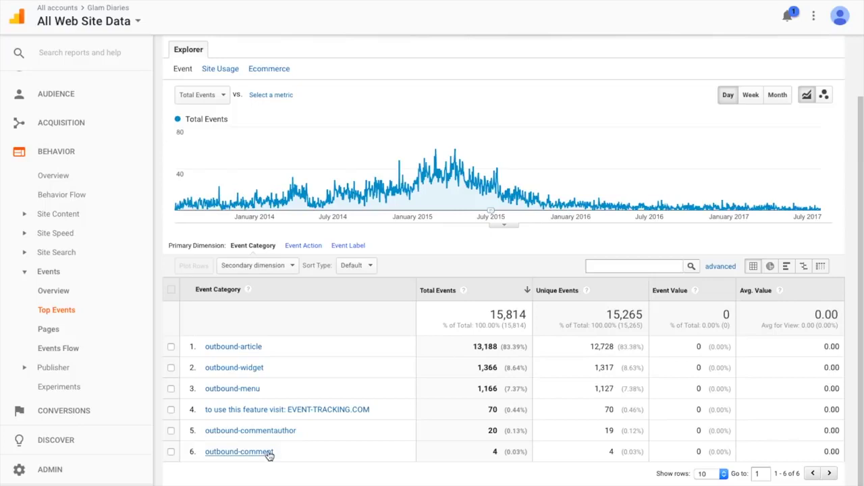
# Open the event Pages report, and open the Events Flow report to examine the event paths by country.
pyautogui.click(60, 331)
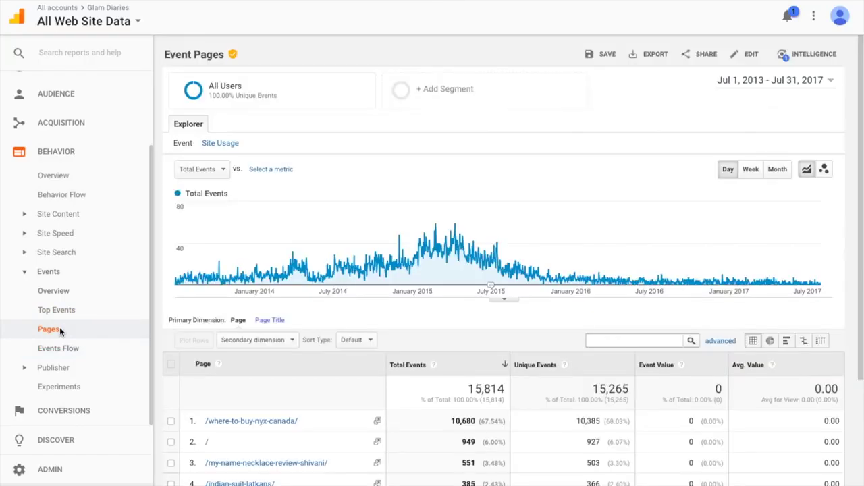
pyautogui.click(63, 349)
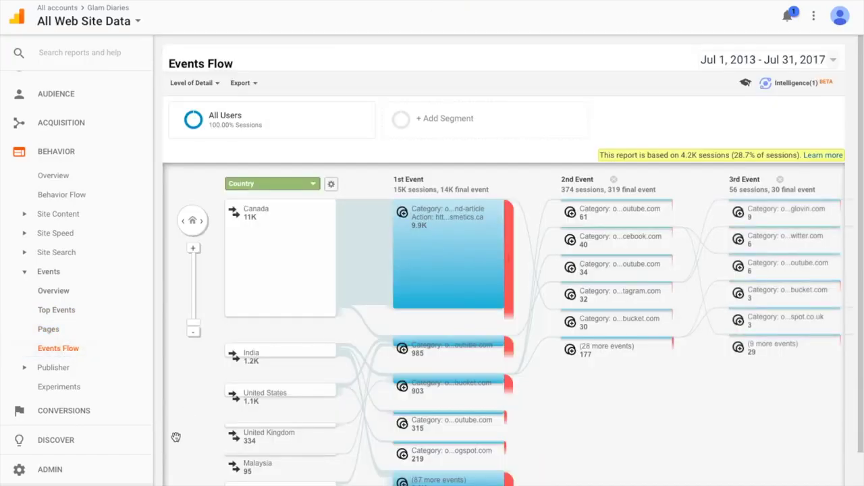
pyautogui.scroll(-2, 176, 437)
# Open the Publisher Overview page, and open the Goals Overview report under Conversions to review its goal metrics.
pyautogui.click(54, 370)
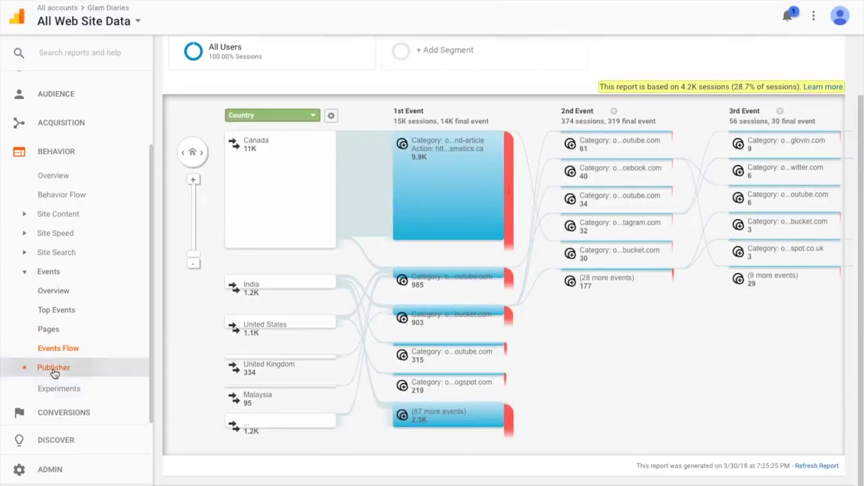
pyautogui.click(54, 386)
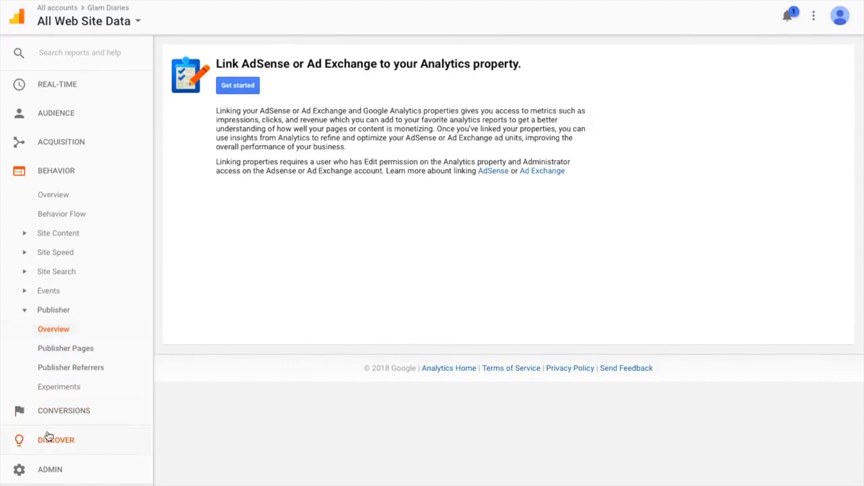
pyautogui.click(71, 413)
pyautogui.click(67, 286)
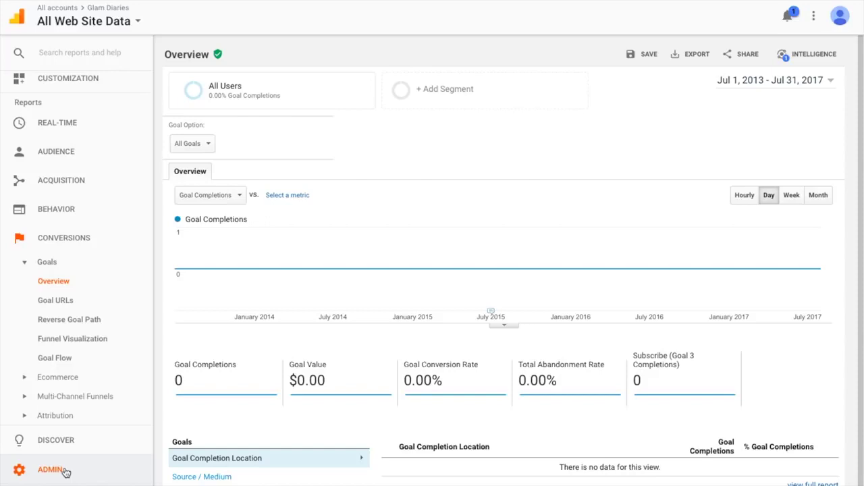
pyautogui.scroll(-1, 205, 470)
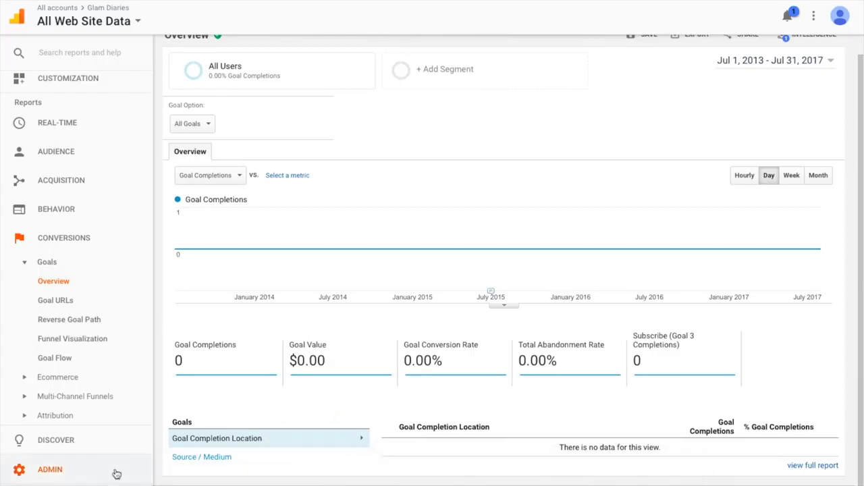
# Open the Ecommerce Overview report under Conversions and read the explanation of ecommerce tracking.
pyautogui.click(59, 377)
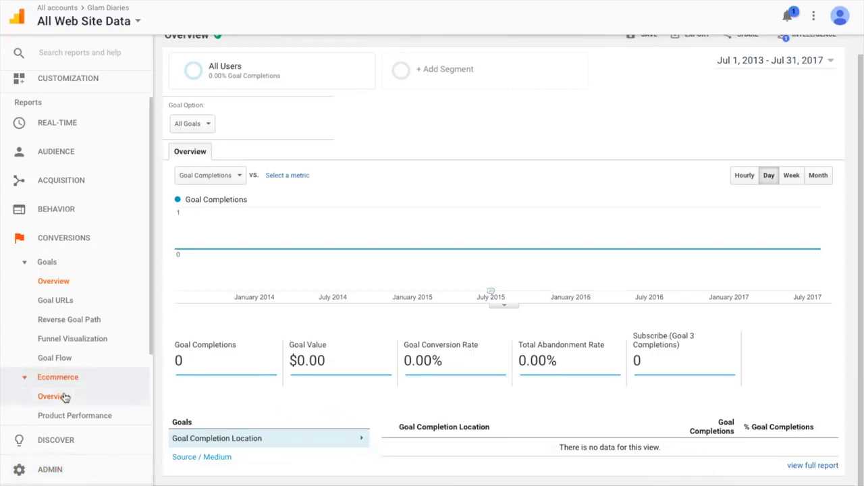
pyautogui.click(64, 395)
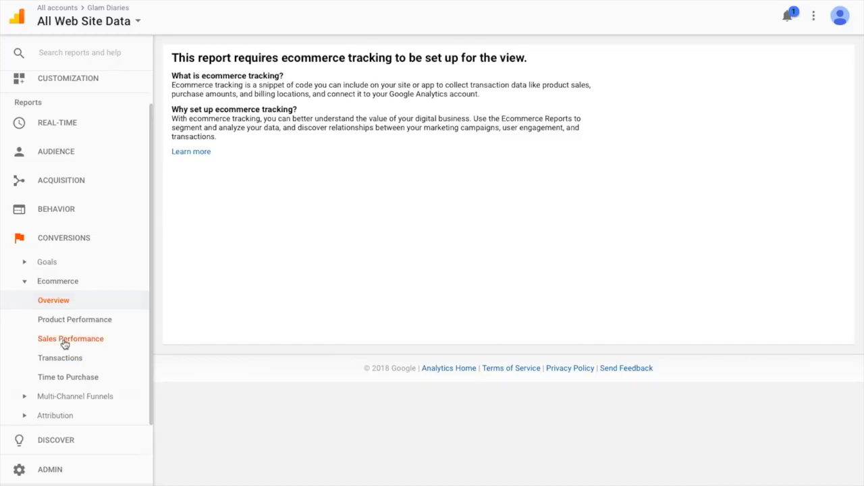
pyautogui.click(73, 321)
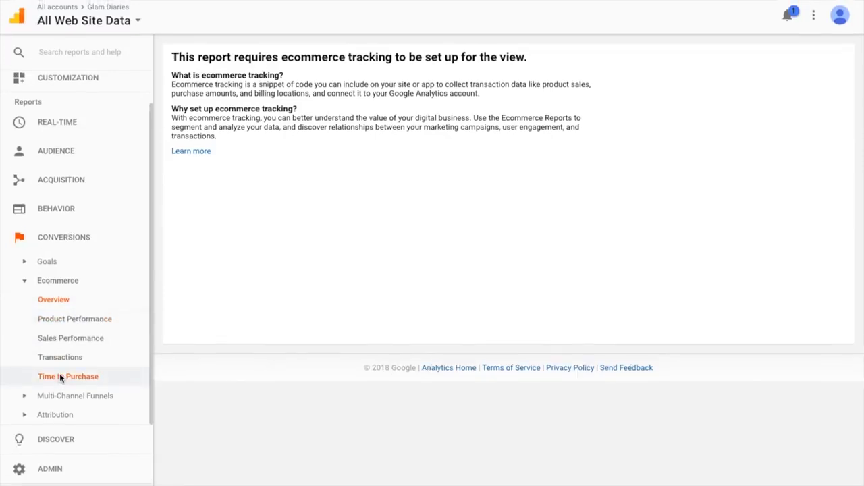
# Open the Multi-Channel Funnels Overview report and the Assisted Conversions report to review their conversion metrics.
pyautogui.click(69, 398)
pyautogui.scroll(-2, 67, 399)
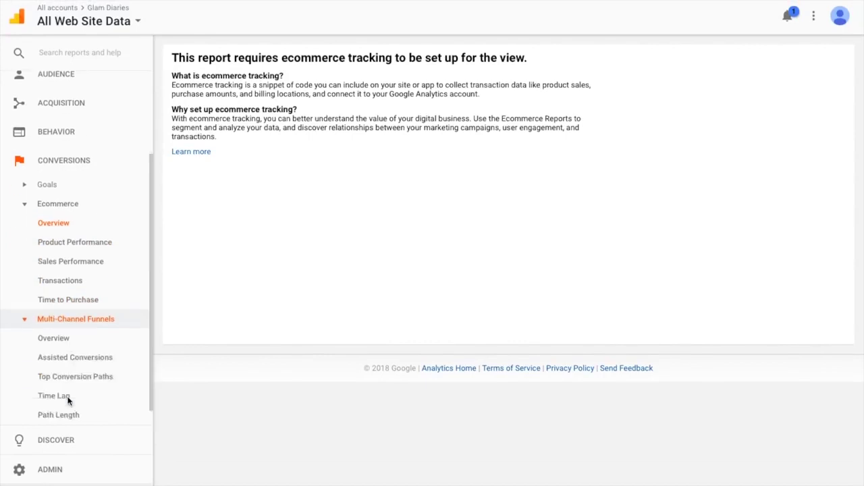
pyautogui.click(60, 321)
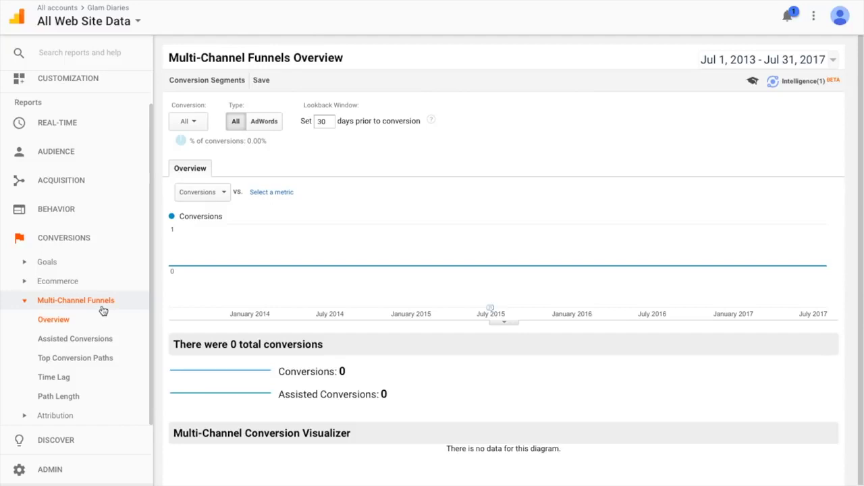
pyautogui.click(95, 338)
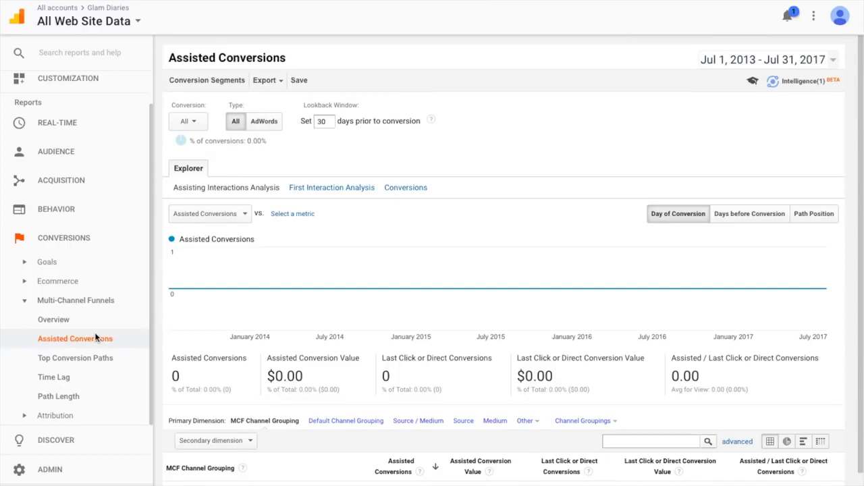
# Review the remaining Multi-Channel Funnels reports: Top Conversion Paths, Time Lag and Path Length.
pyautogui.click(91, 358)
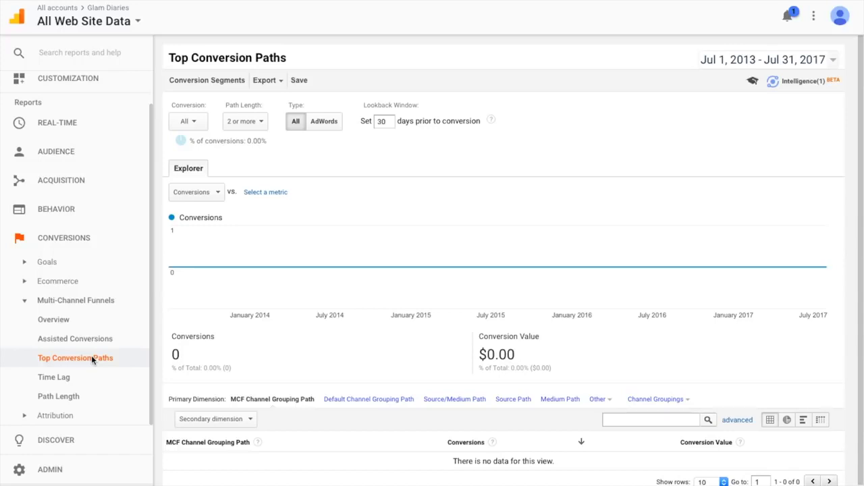
pyautogui.click(79, 375)
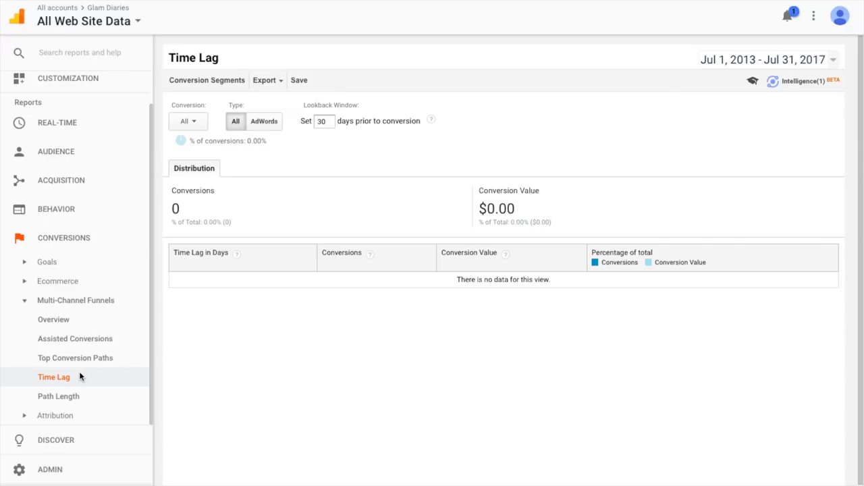
pyautogui.click(59, 399)
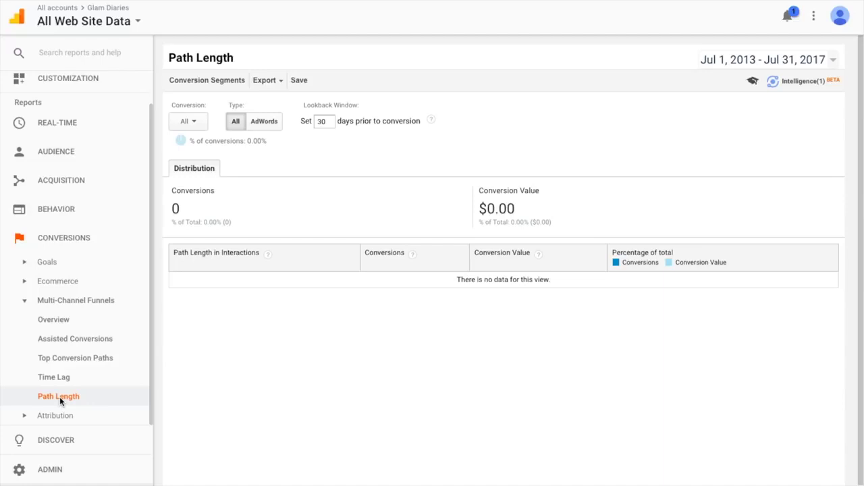
# Open the Model Comparison Tool under Attribution to review it, and collapse the Conversions section.
pyautogui.click(56, 418)
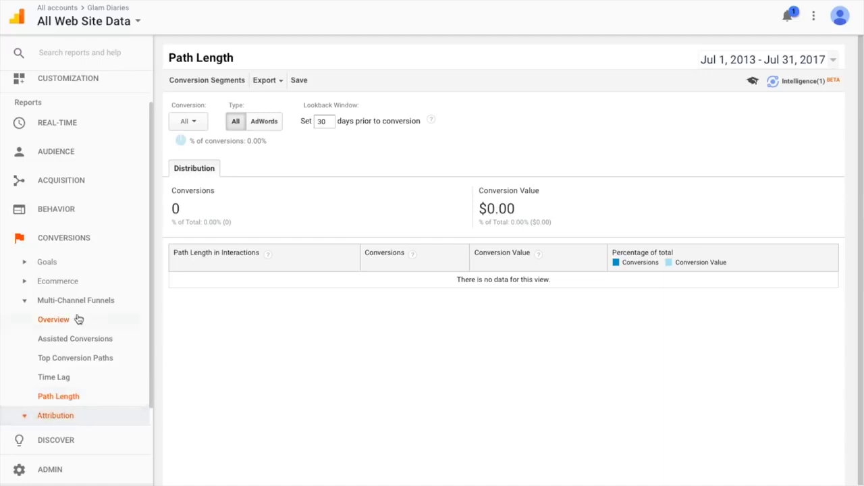
pyautogui.click(71, 413)
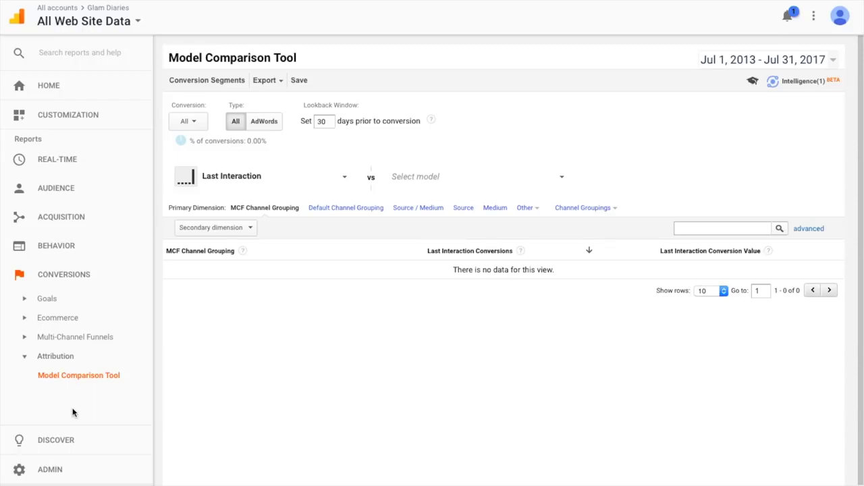
pyautogui.click(73, 280)
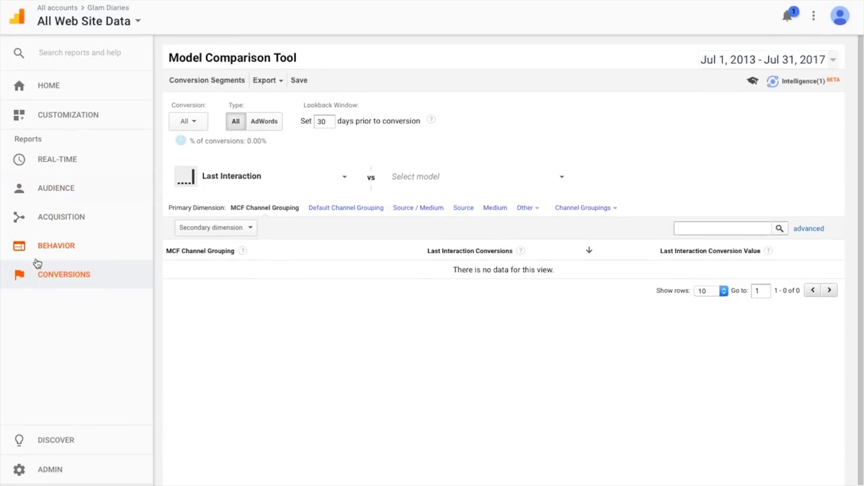
pyautogui.click(79, 193)
pyautogui.click(78, 193)
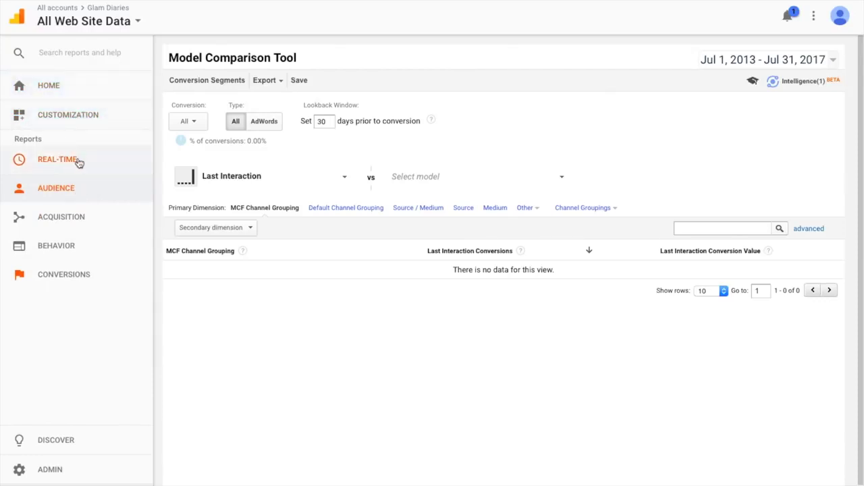
# Create a new Blank Canvas dashboard named "Dash" under Customization.
pyautogui.click(95, 118)
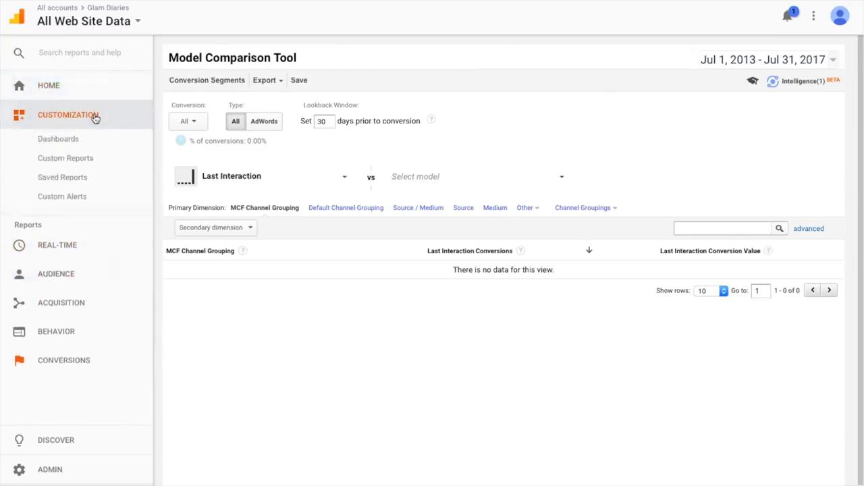
pyautogui.click(77, 138)
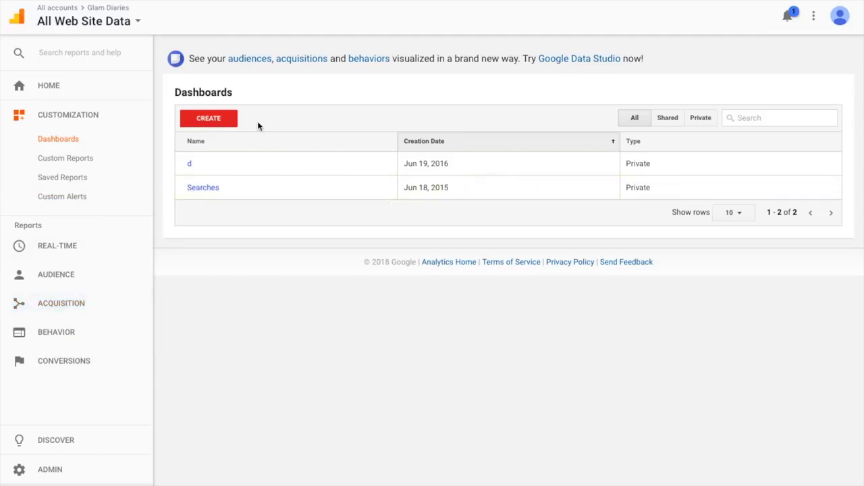
pyautogui.click(210, 119)
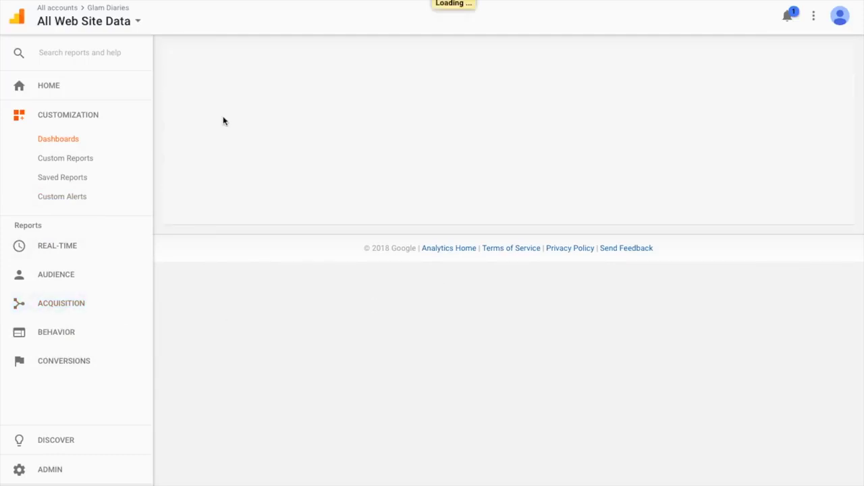
pyautogui.write('Dash')
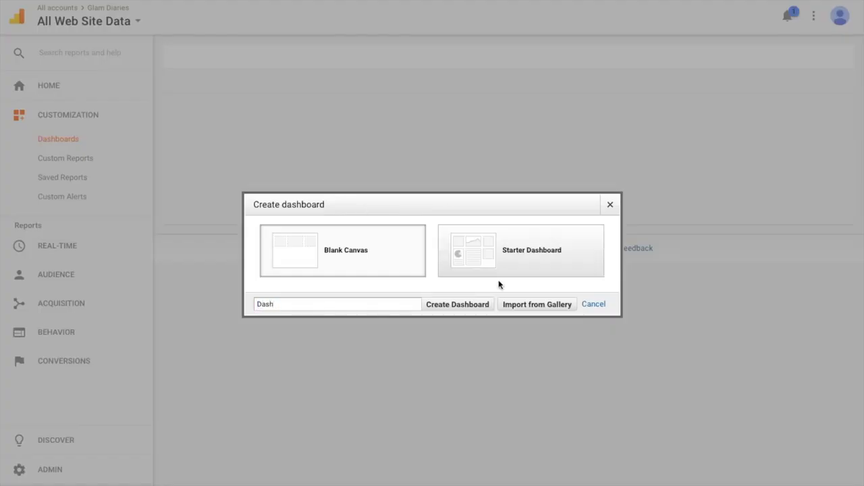
pyautogui.click(462, 304)
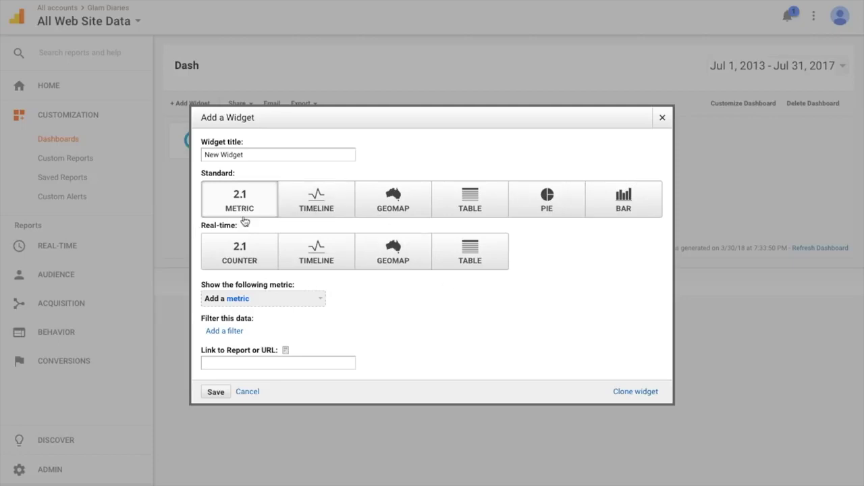
# Add a standard Timeline widget that graphs the Users metric to the Dash dashboard.
pyautogui.click(327, 210)
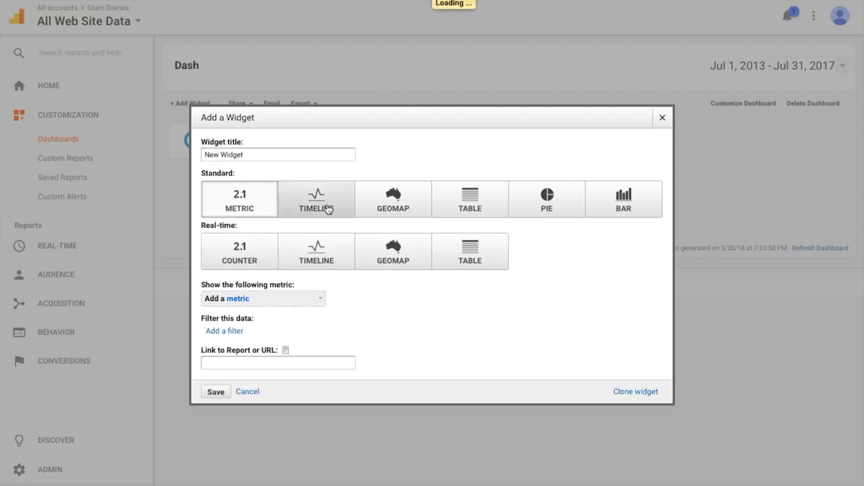
pyautogui.click(247, 305)
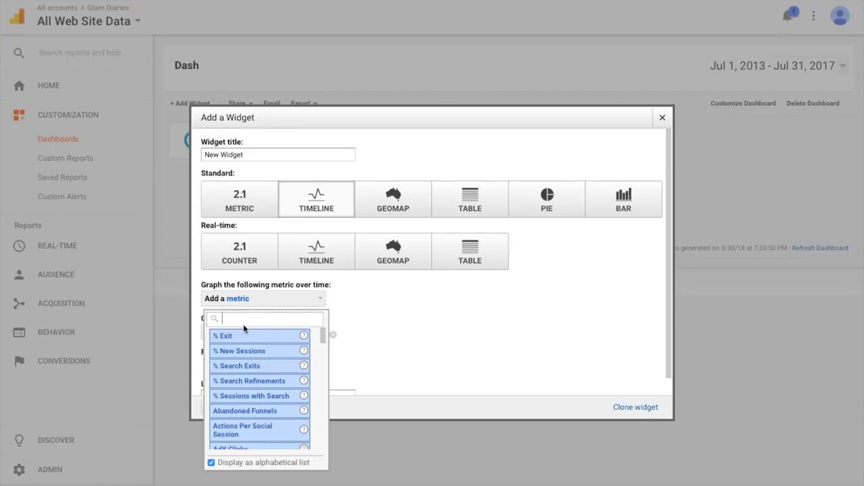
pyautogui.write('user')
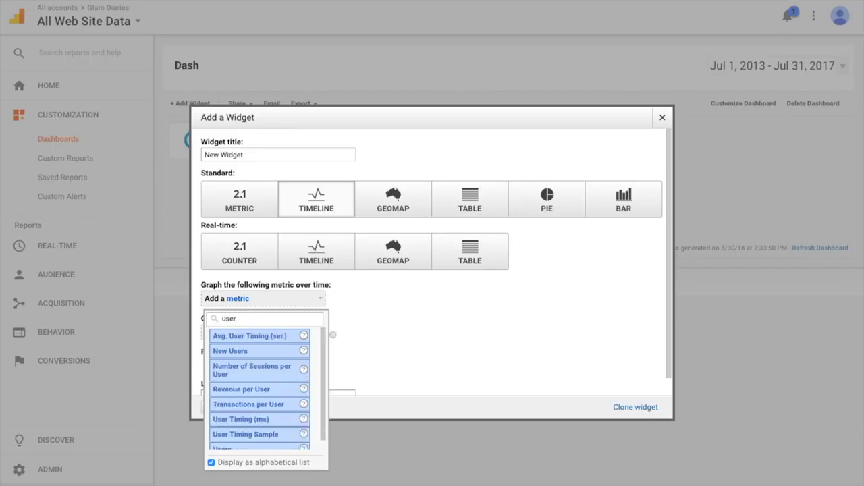
pyautogui.scroll(-1, 257, 405)
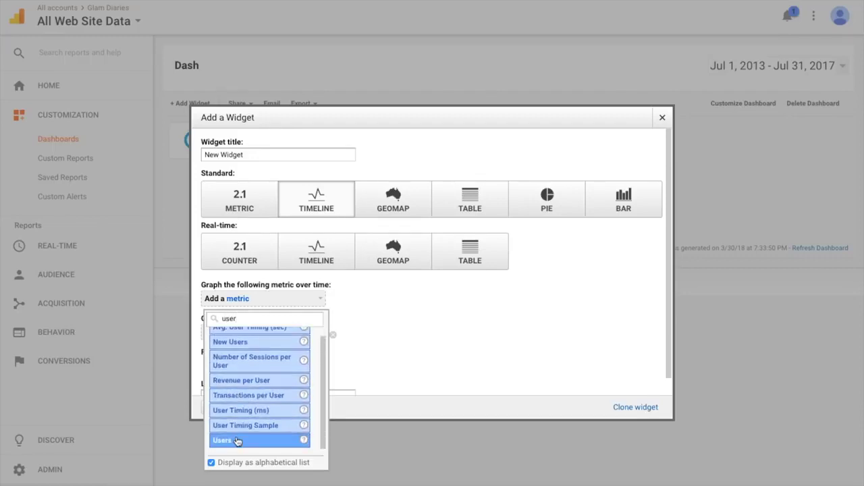
pyautogui.click(237, 441)
pyautogui.click(216, 408)
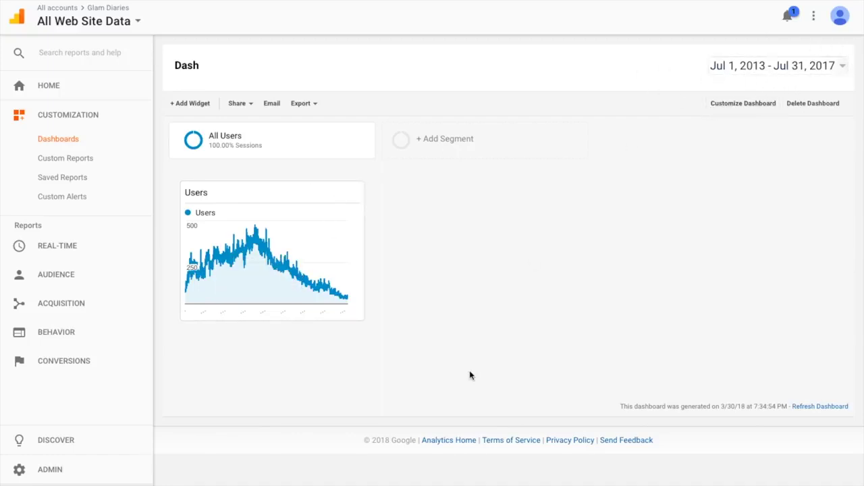
# Create another Blank Canvas dashboard with the default name and dismiss the new widget form.
pyautogui.click(67, 141)
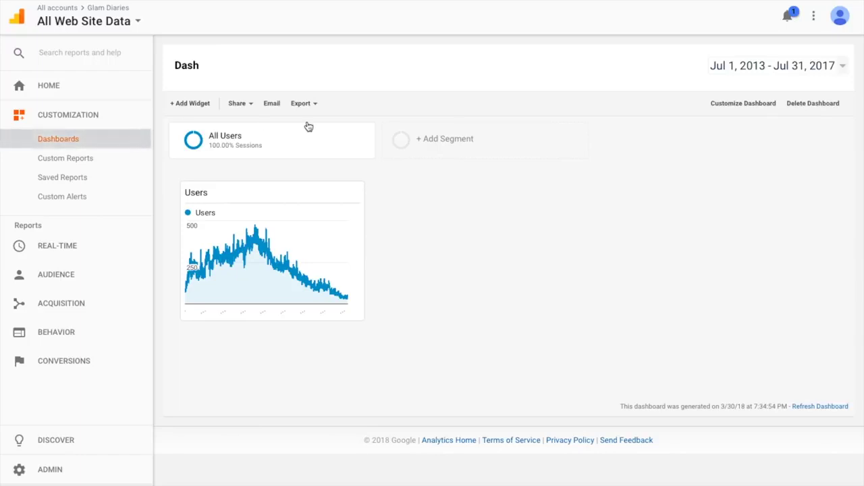
pyautogui.click(220, 118)
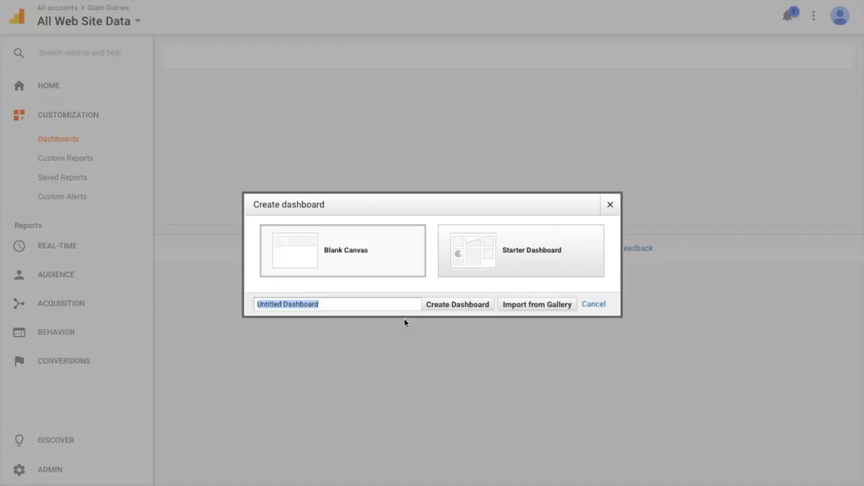
pyautogui.click(458, 305)
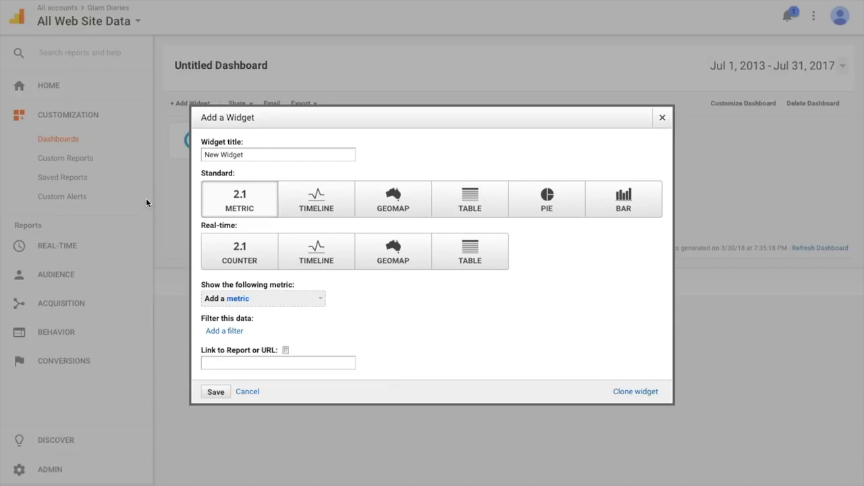
pyautogui.click(662, 118)
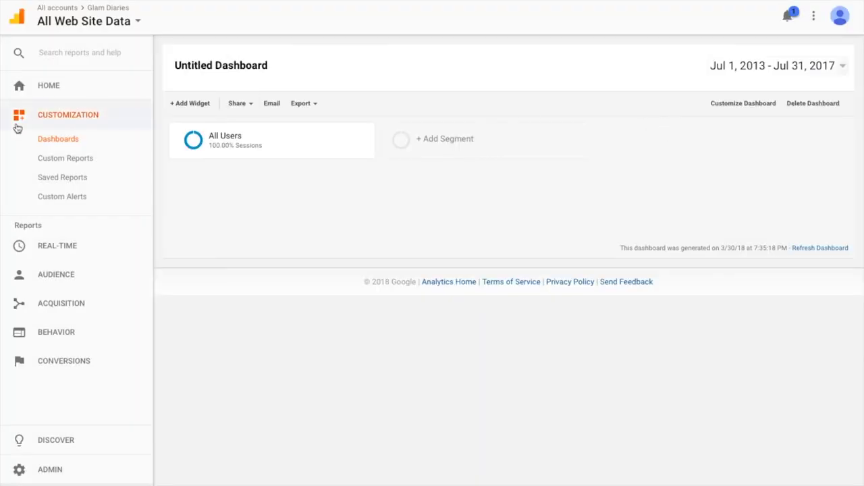
# Start a new custom report and add the Users metric to its metric group.
pyautogui.click(55, 158)
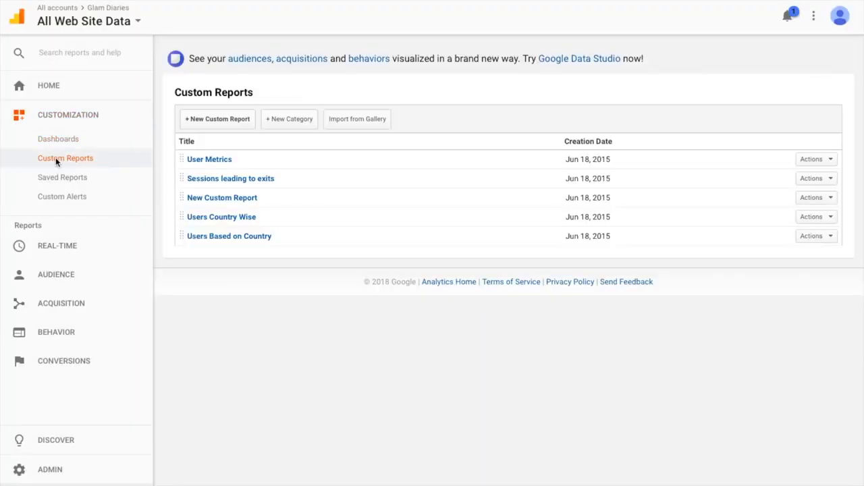
pyautogui.click(229, 123)
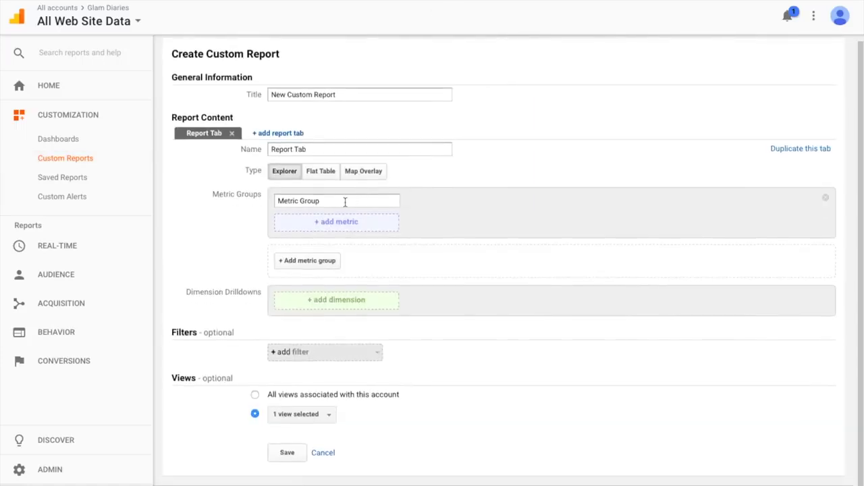
pyautogui.click(344, 202)
pyautogui.click(340, 227)
pyautogui.write('user')
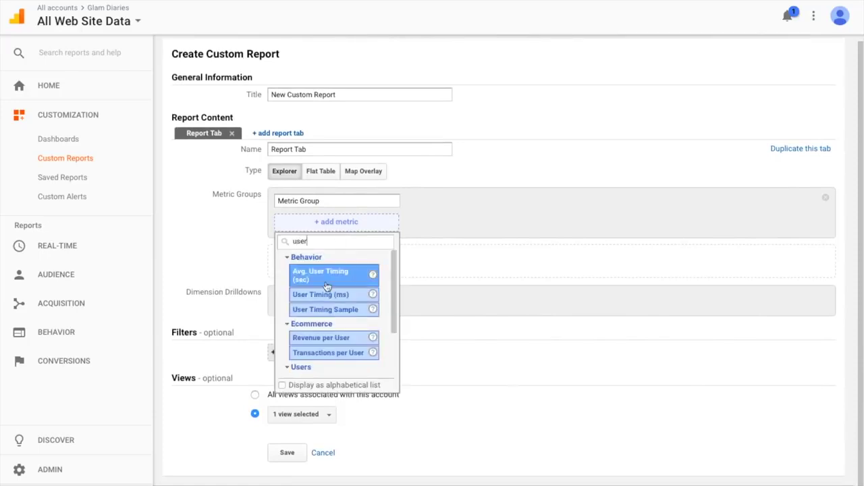
pyautogui.scroll(-2, 334, 307)
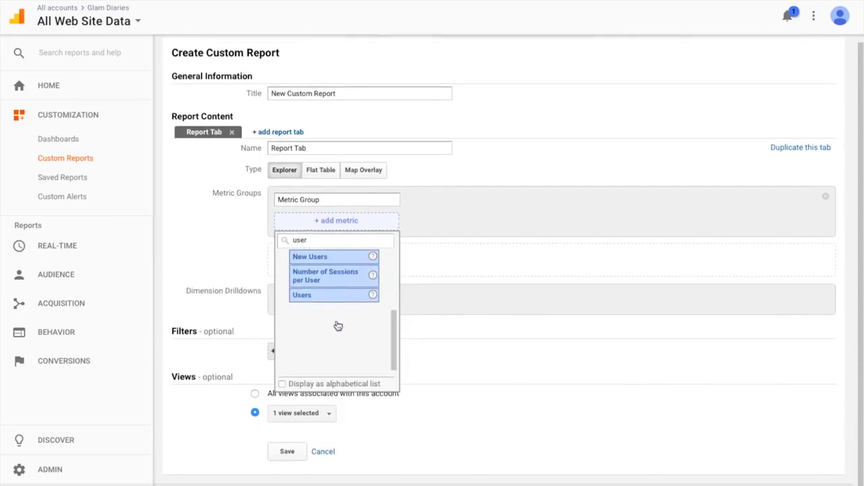
pyautogui.click(318, 361)
# Add Country as the report's dimension drilldown and save the custom report.
pyautogui.click(331, 304)
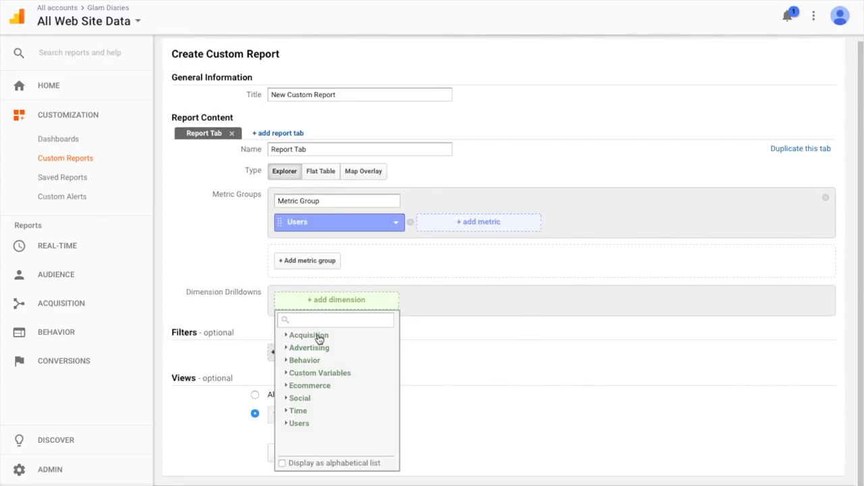
pyautogui.write('countr')
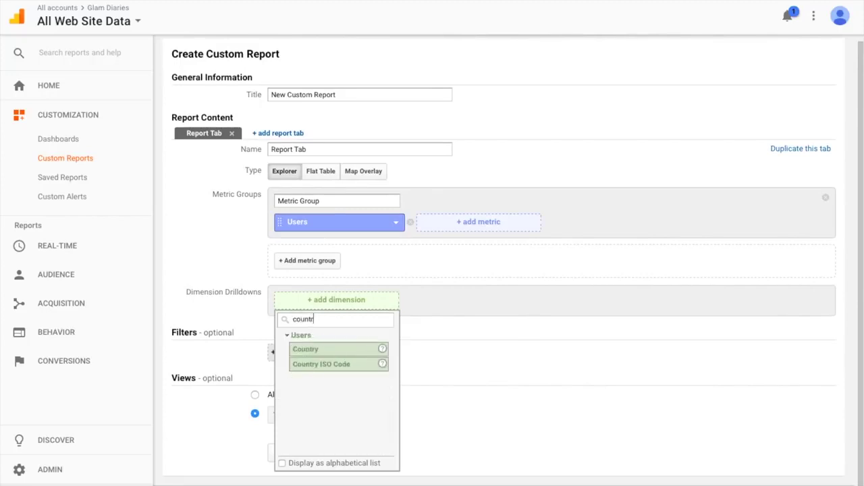
pyautogui.click(308, 349)
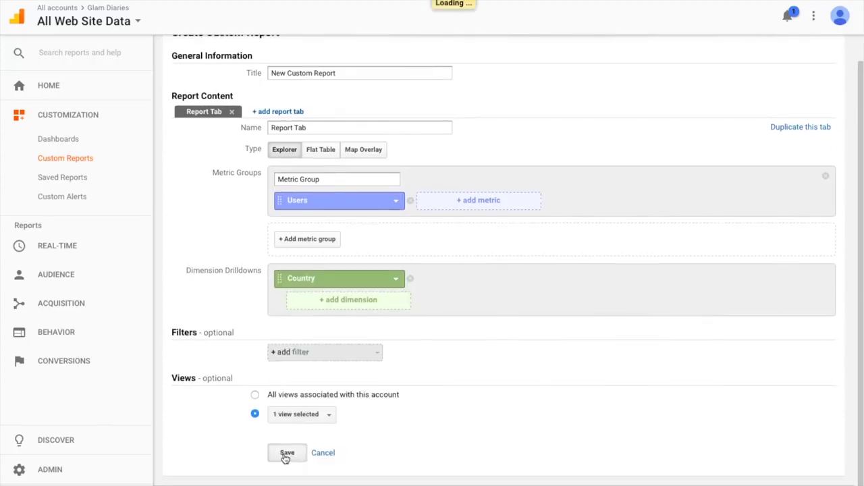
pyautogui.click(287, 455)
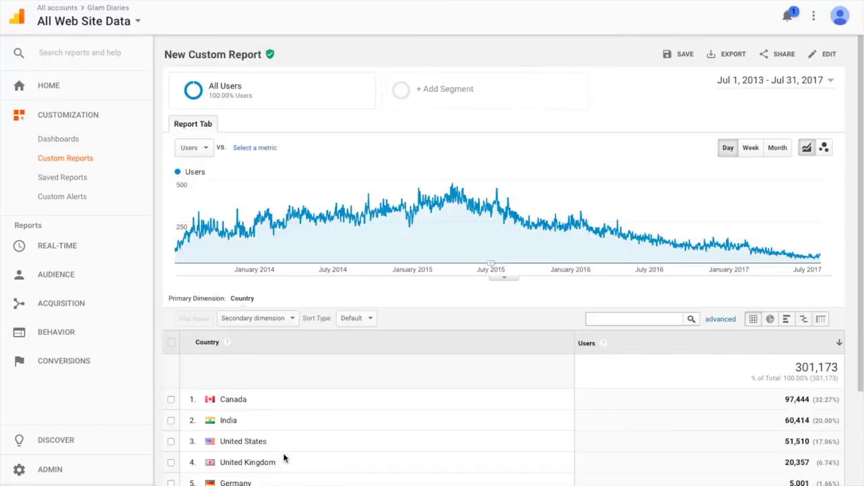
# Review the custom report's table of users by country, and open the list of saved reports.
pyautogui.scroll(-3, 275, 421)
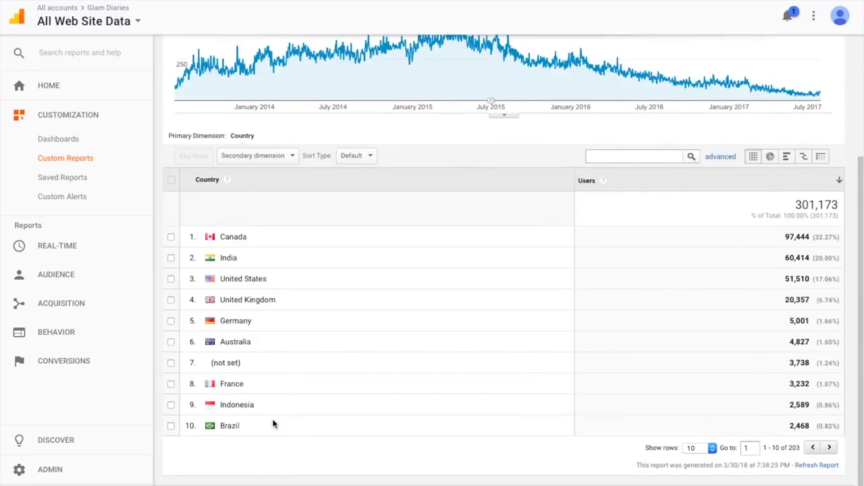
pyautogui.scroll(2, 274, 424)
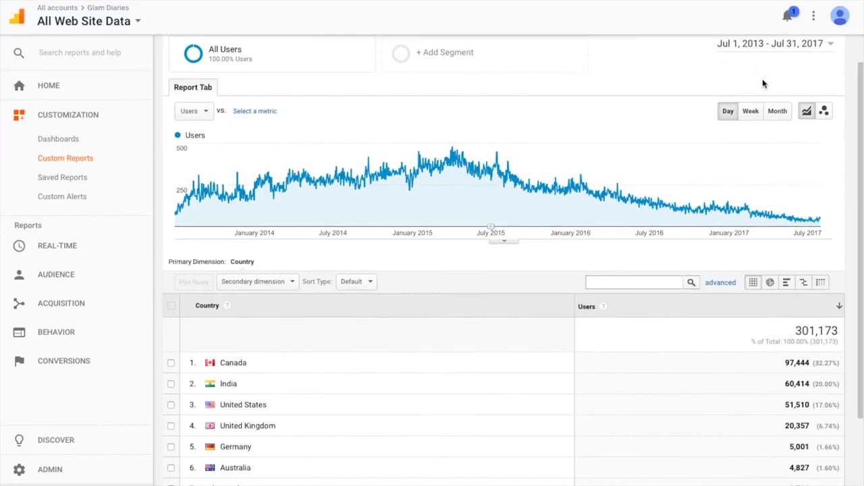
pyautogui.scroll(1, 763, 84)
pyautogui.click(86, 178)
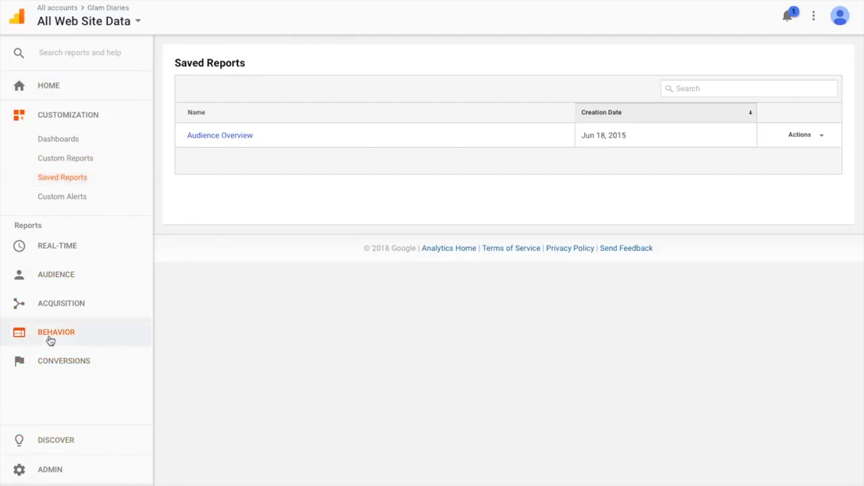
pyautogui.click(55, 306)
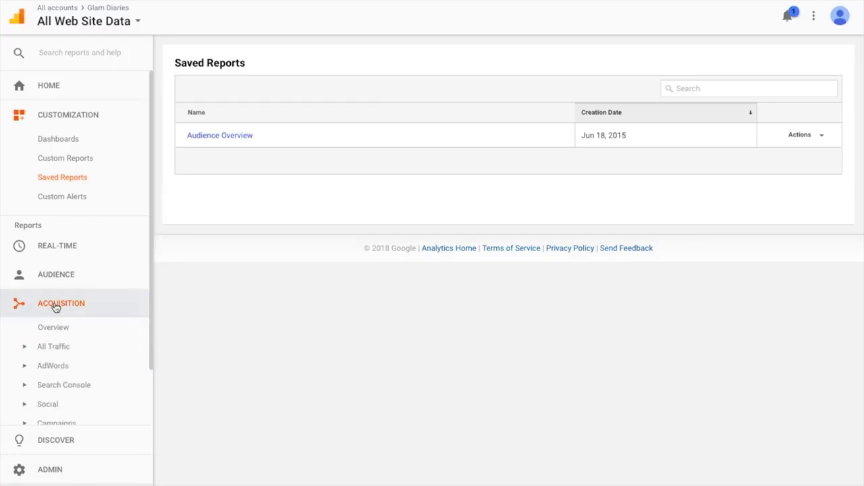
pyautogui.click(54, 311)
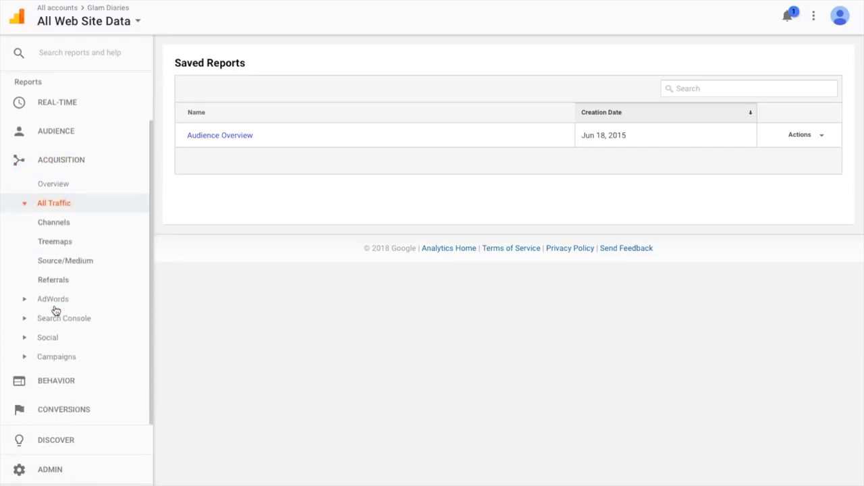
pyautogui.click(56, 301)
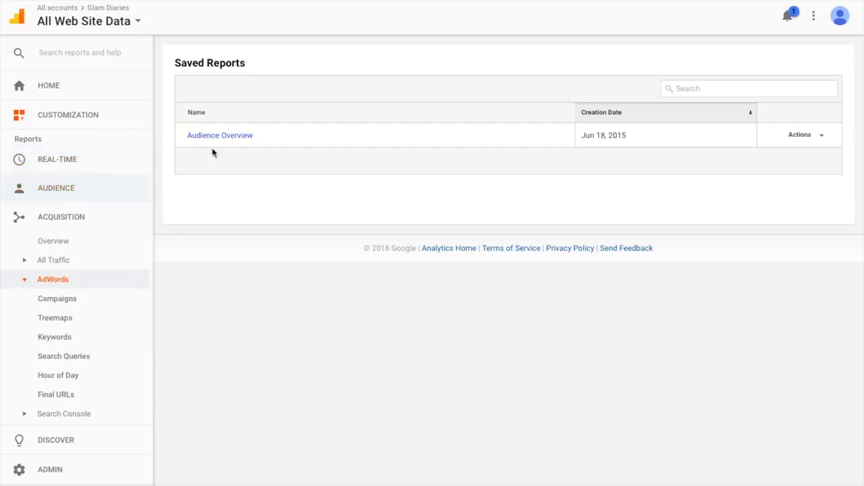
pyautogui.click(92, 112)
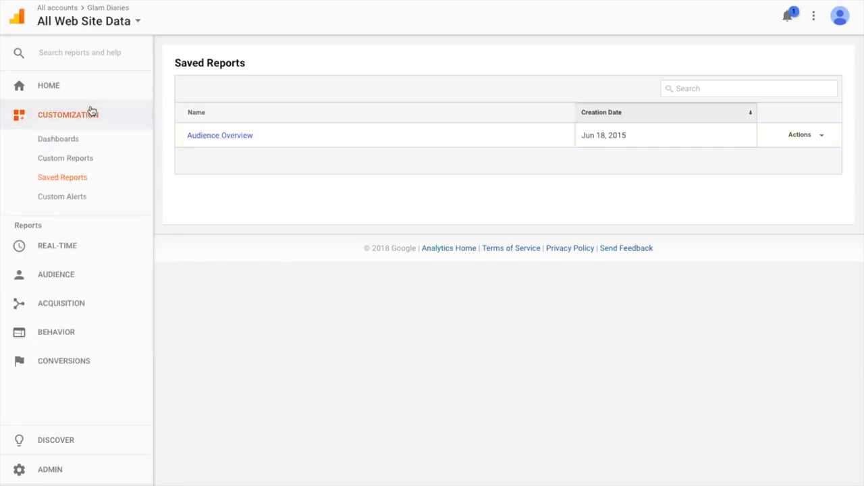
# Open the management page for custom alerts and start a new alert.
pyautogui.click(70, 198)
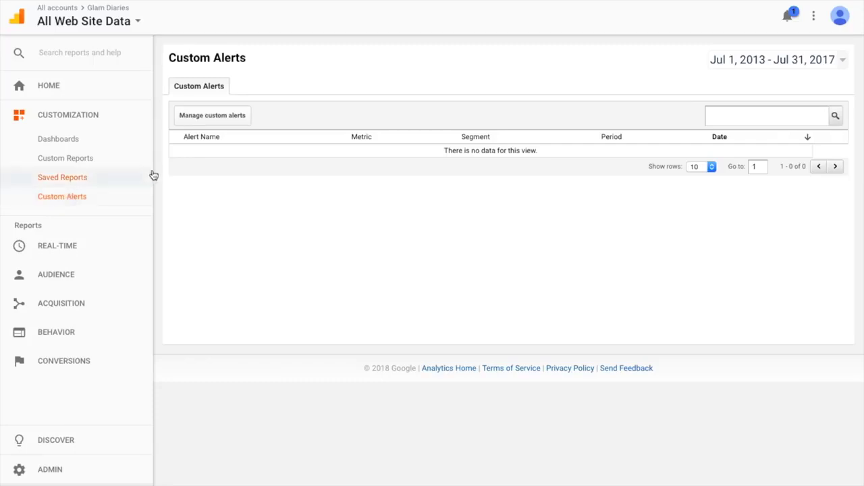
pyautogui.click(233, 116)
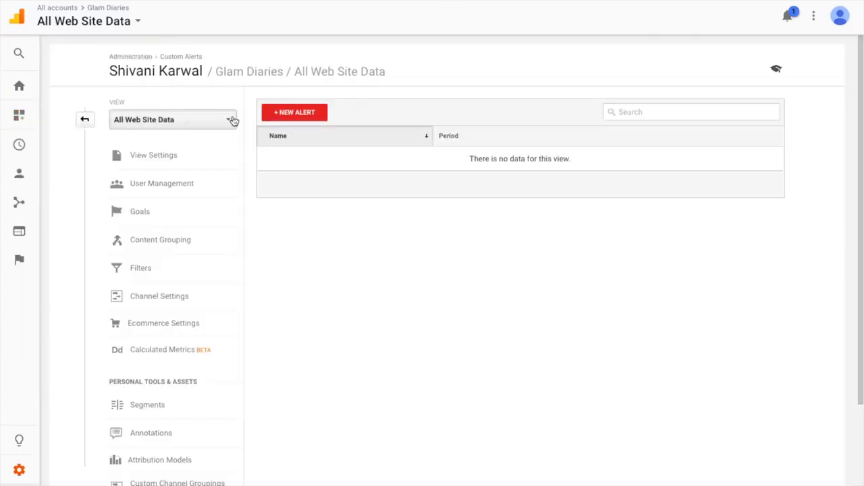
pyautogui.click(293, 110)
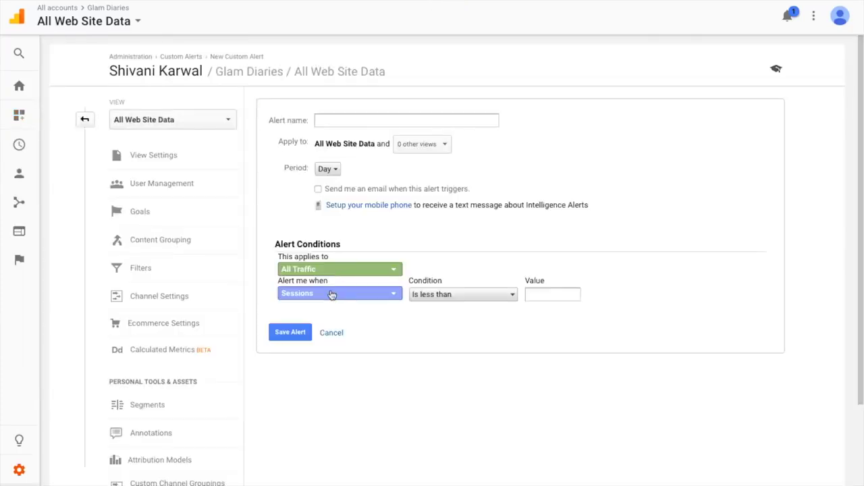
# Set the alert to trigger when Pageviews is less than 400, with a Month period and email notification enabled.
pyautogui.click(331, 293)
pyautogui.click(334, 347)
pyautogui.write('400')
pyautogui.click(328, 168)
pyautogui.click(344, 213)
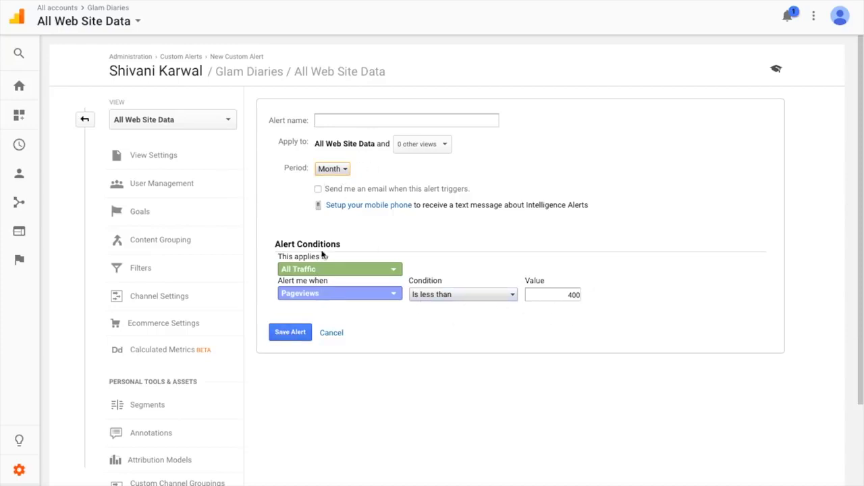
pyautogui.click(318, 189)
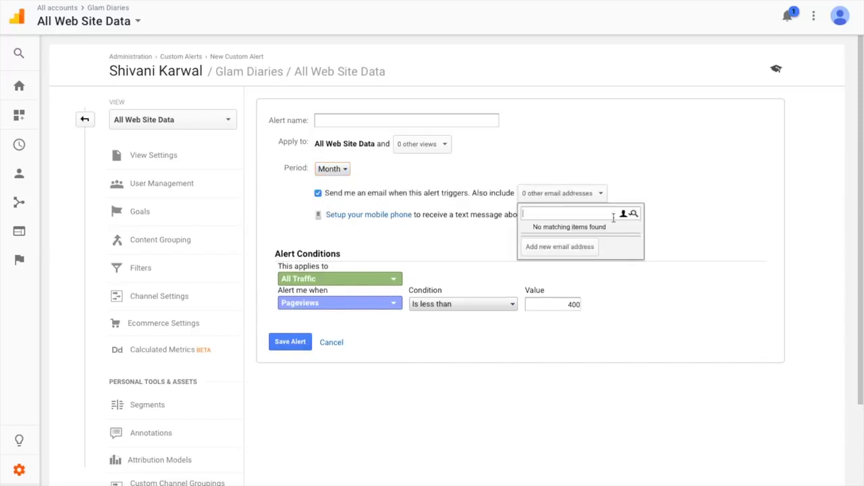
pyautogui.click(632, 146)
# Open the Real-Time Overview report and examine its active users, pageviews, top referrals, keywords and locations.
pyautogui.click(27, 118)
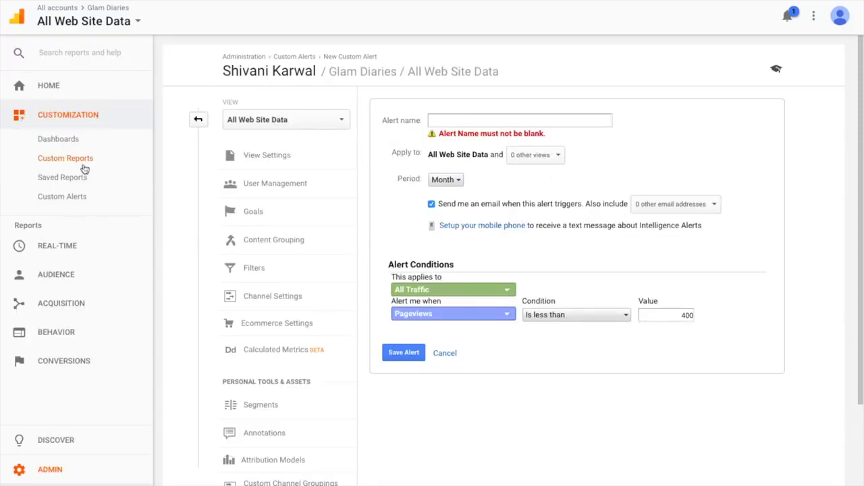
pyautogui.click(67, 247)
pyautogui.click(56, 184)
pyautogui.click(542, 273)
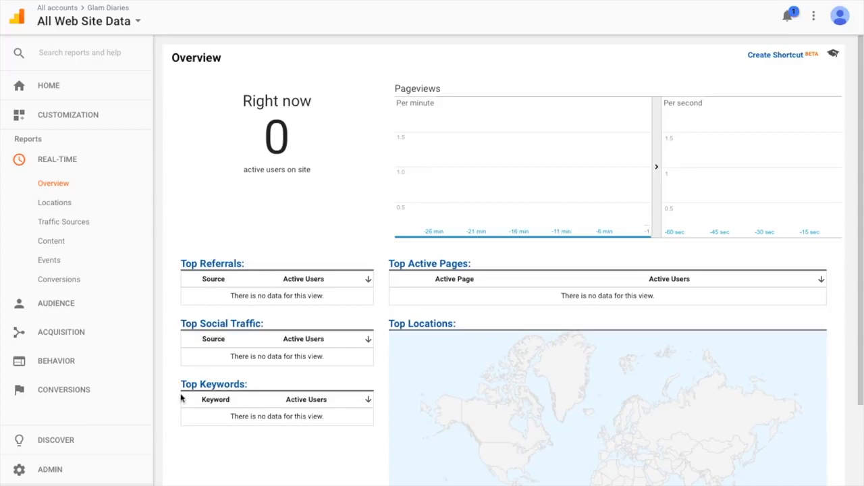
pyautogui.scroll(-1, 655, 421)
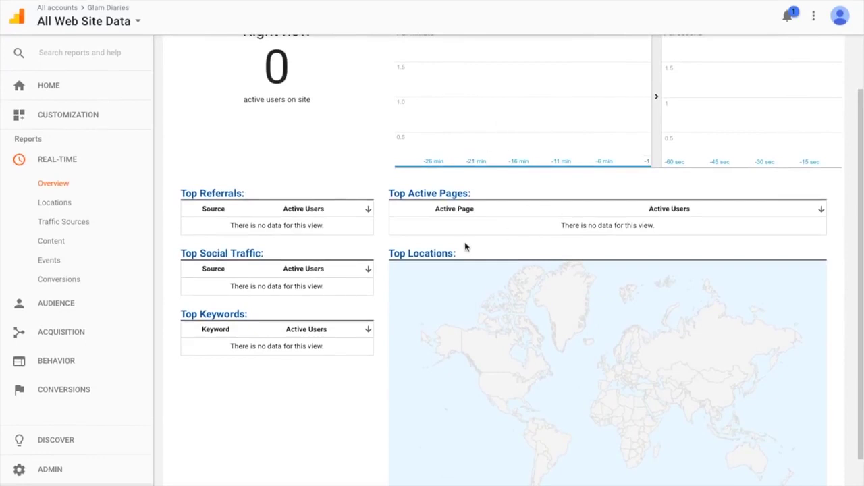
pyautogui.scroll(2, 540, 235)
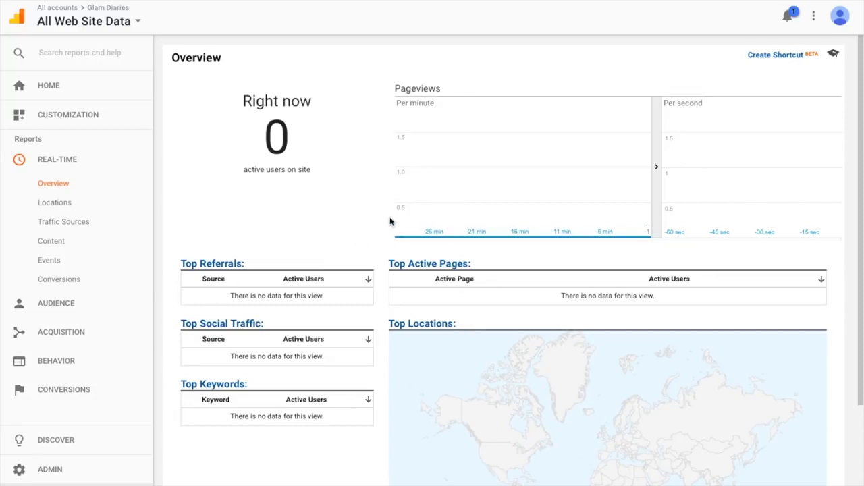
pyautogui.click(85, 158)
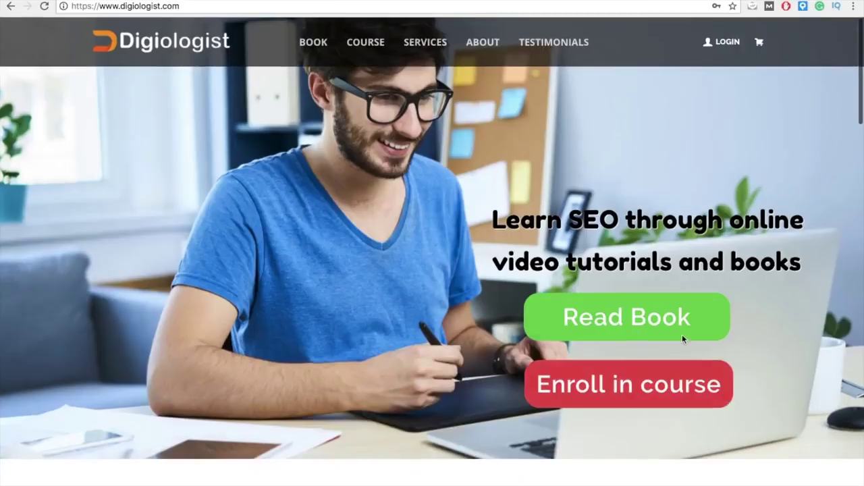
# On the Digiologist website, view the SEO book page and examine the curriculum of the Search Engine Optimization course.
pyautogui.click(664, 319)
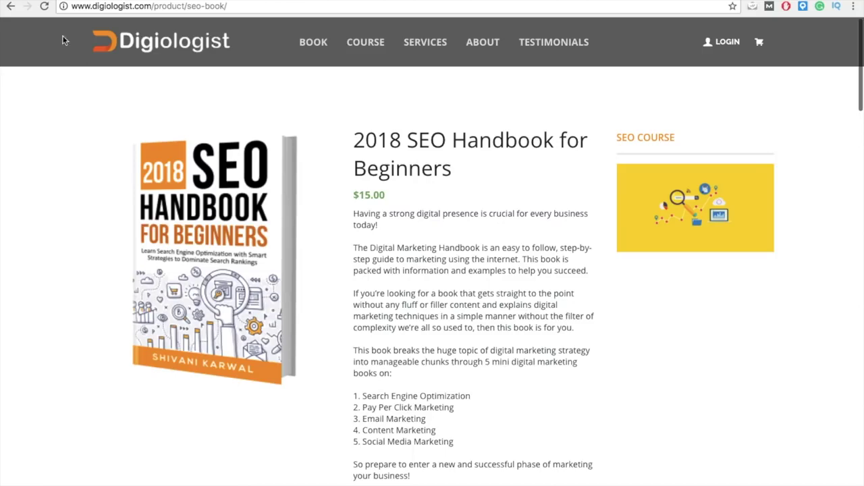
pyautogui.click(12, 7)
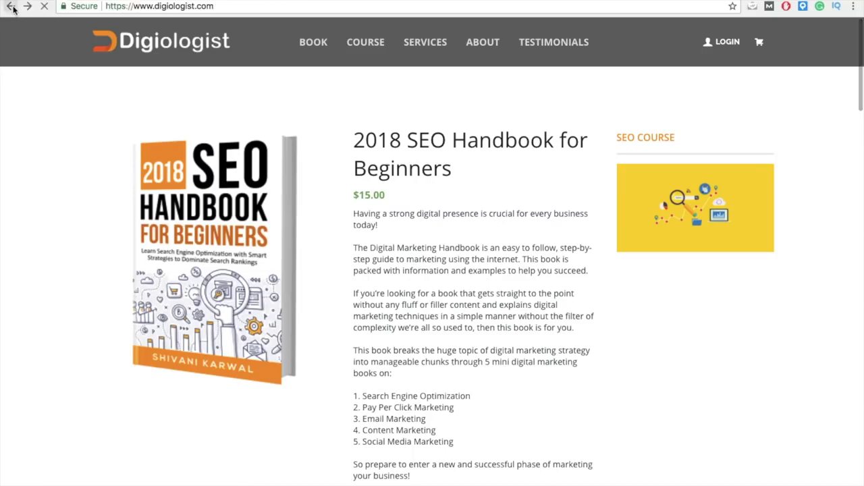
pyautogui.scroll(-5, 591, 386)
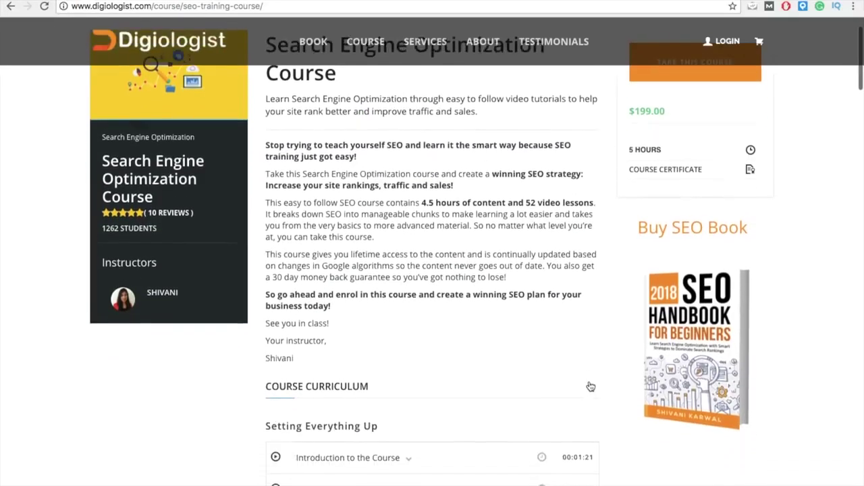
pyautogui.scroll(-3, 590, 386)
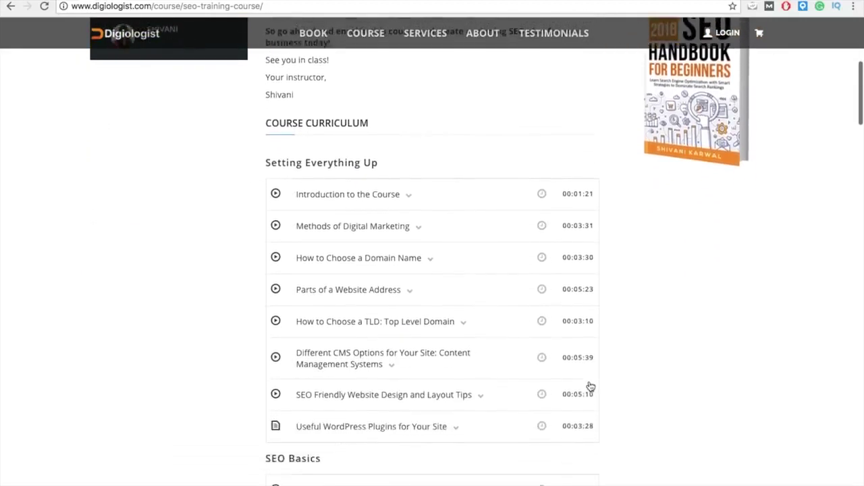
pyautogui.scroll(-2, 586, 394)
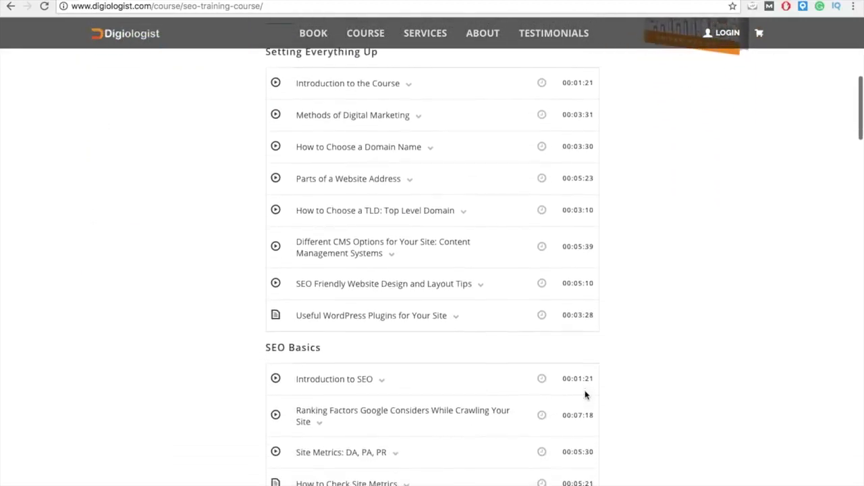
pyautogui.scroll(-2, 586, 395)
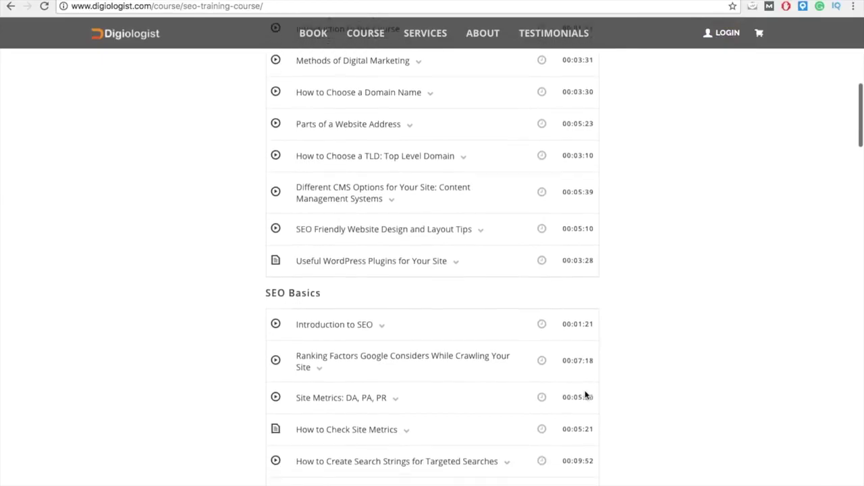